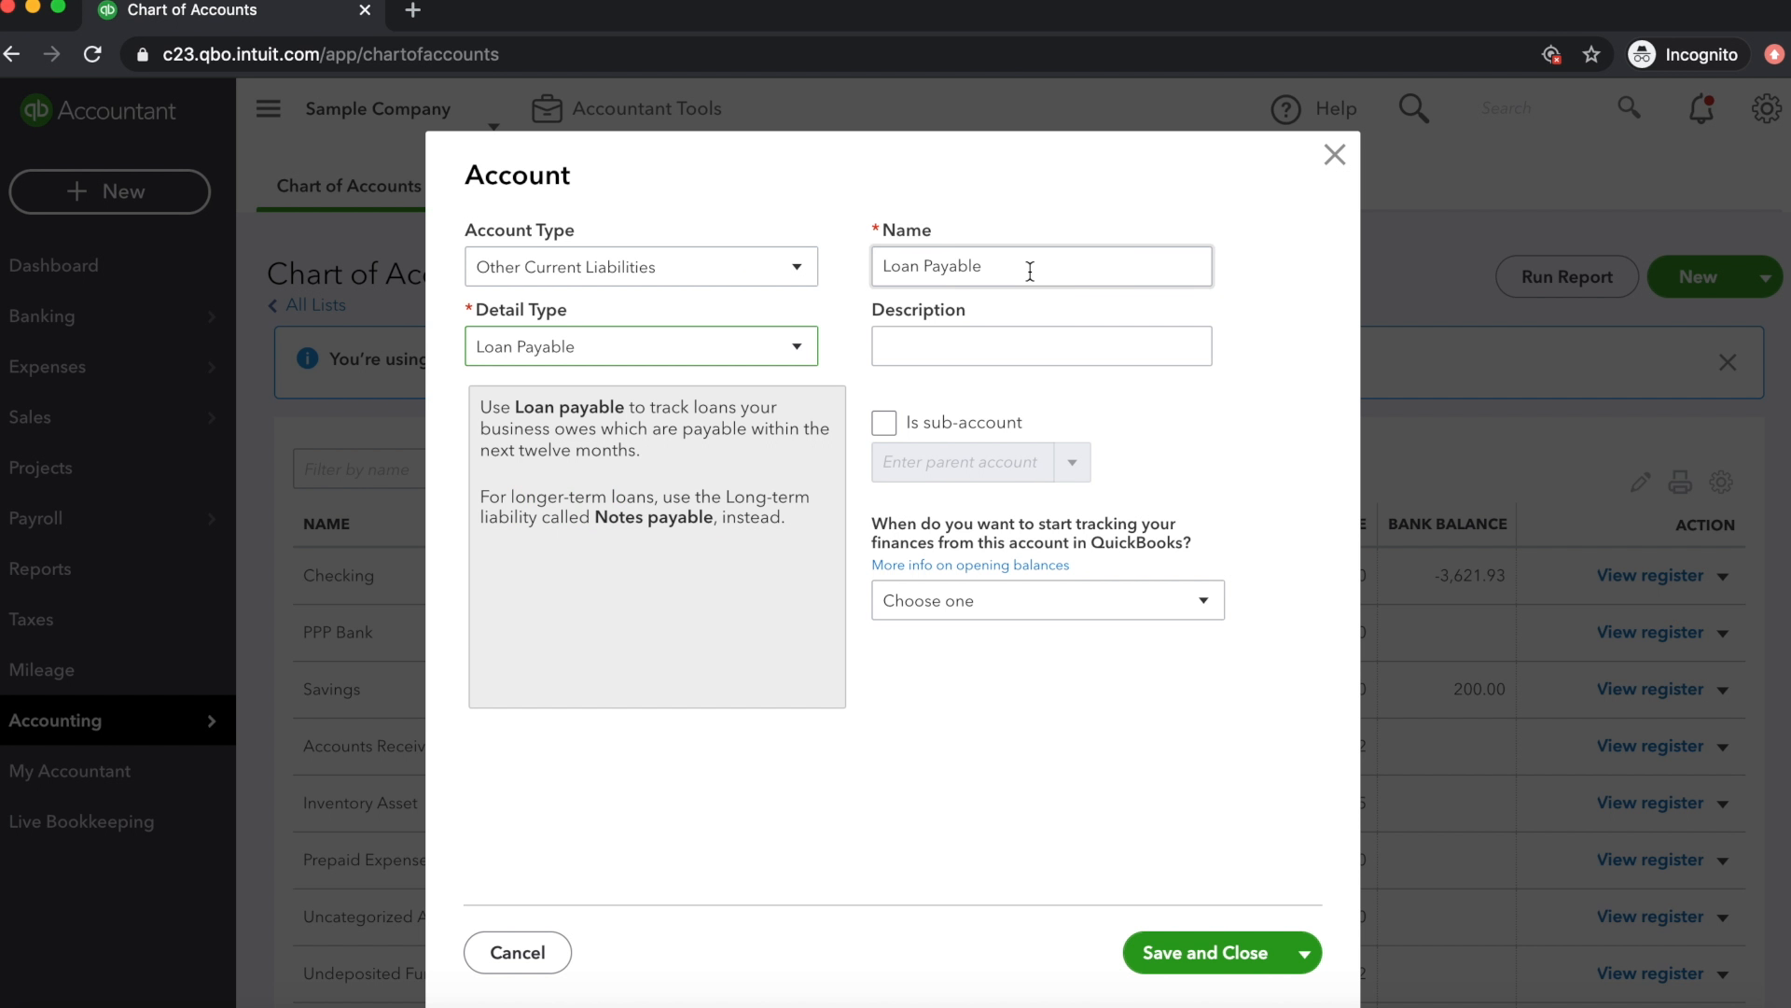
# Name the new Other Current Liabilities account "PPP Loan Payable" and save it
pyautogui.click(992, 267)
pyautogui.click(885, 265)
pyautogui.write('PPP')
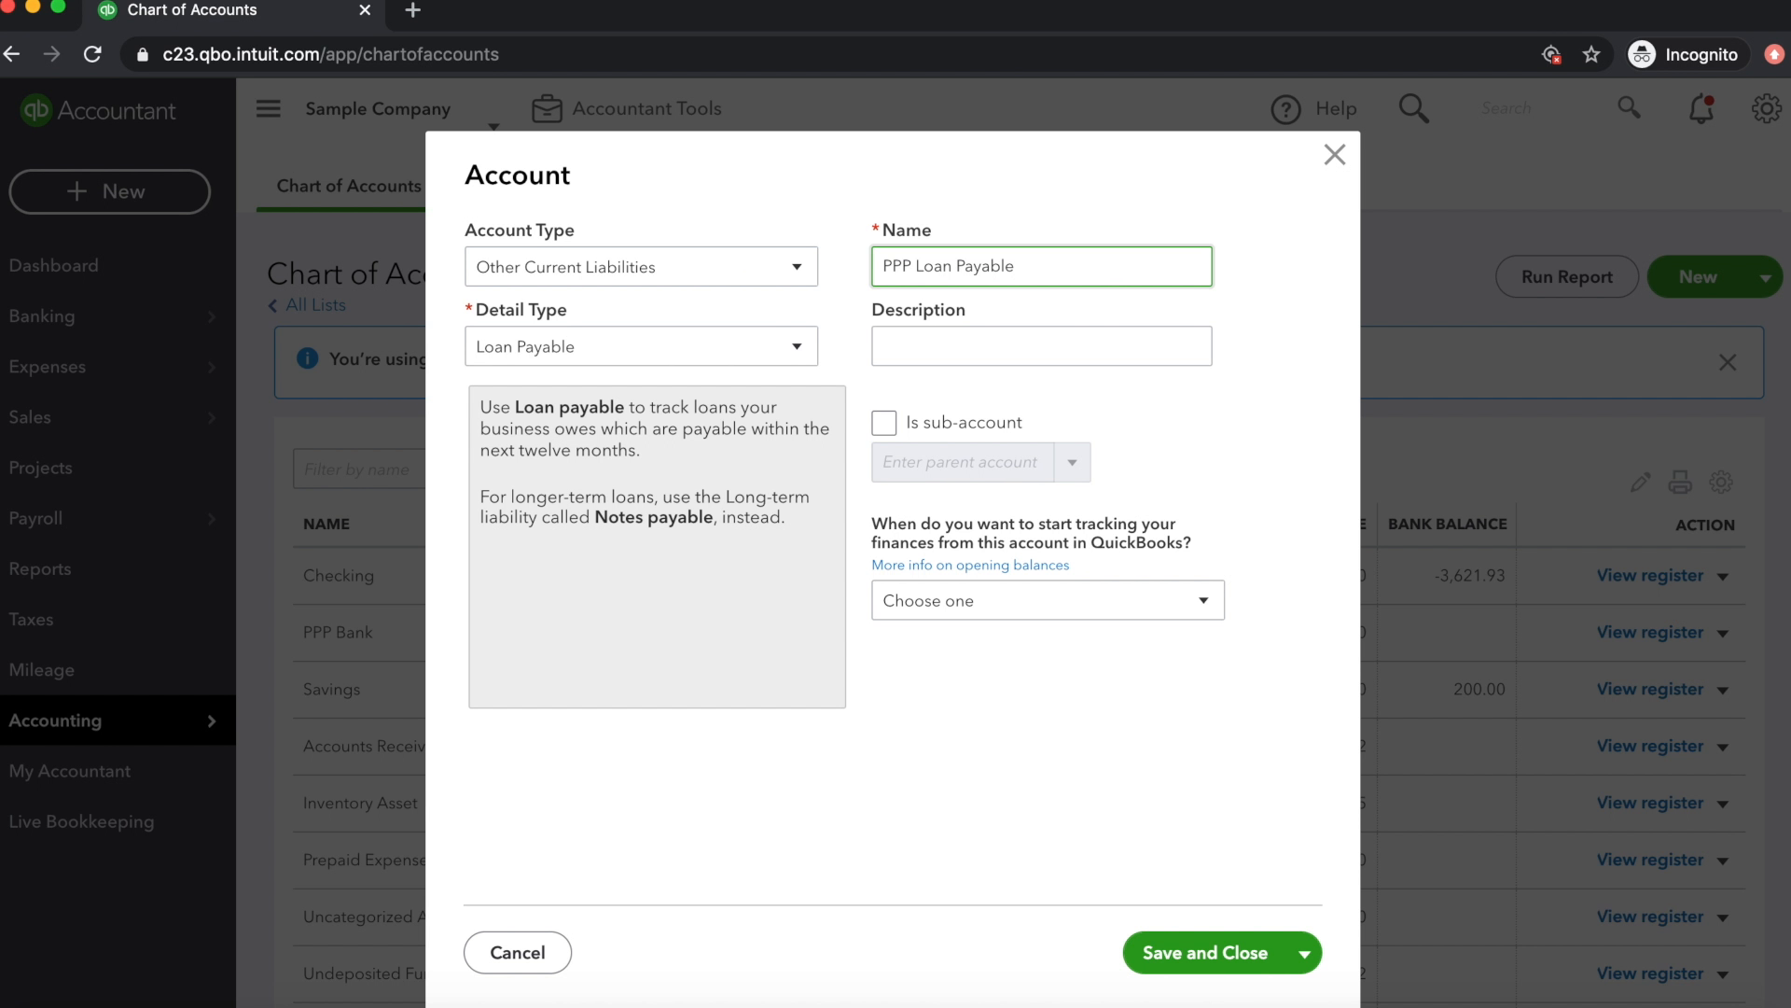
pyautogui.click(1179, 953)
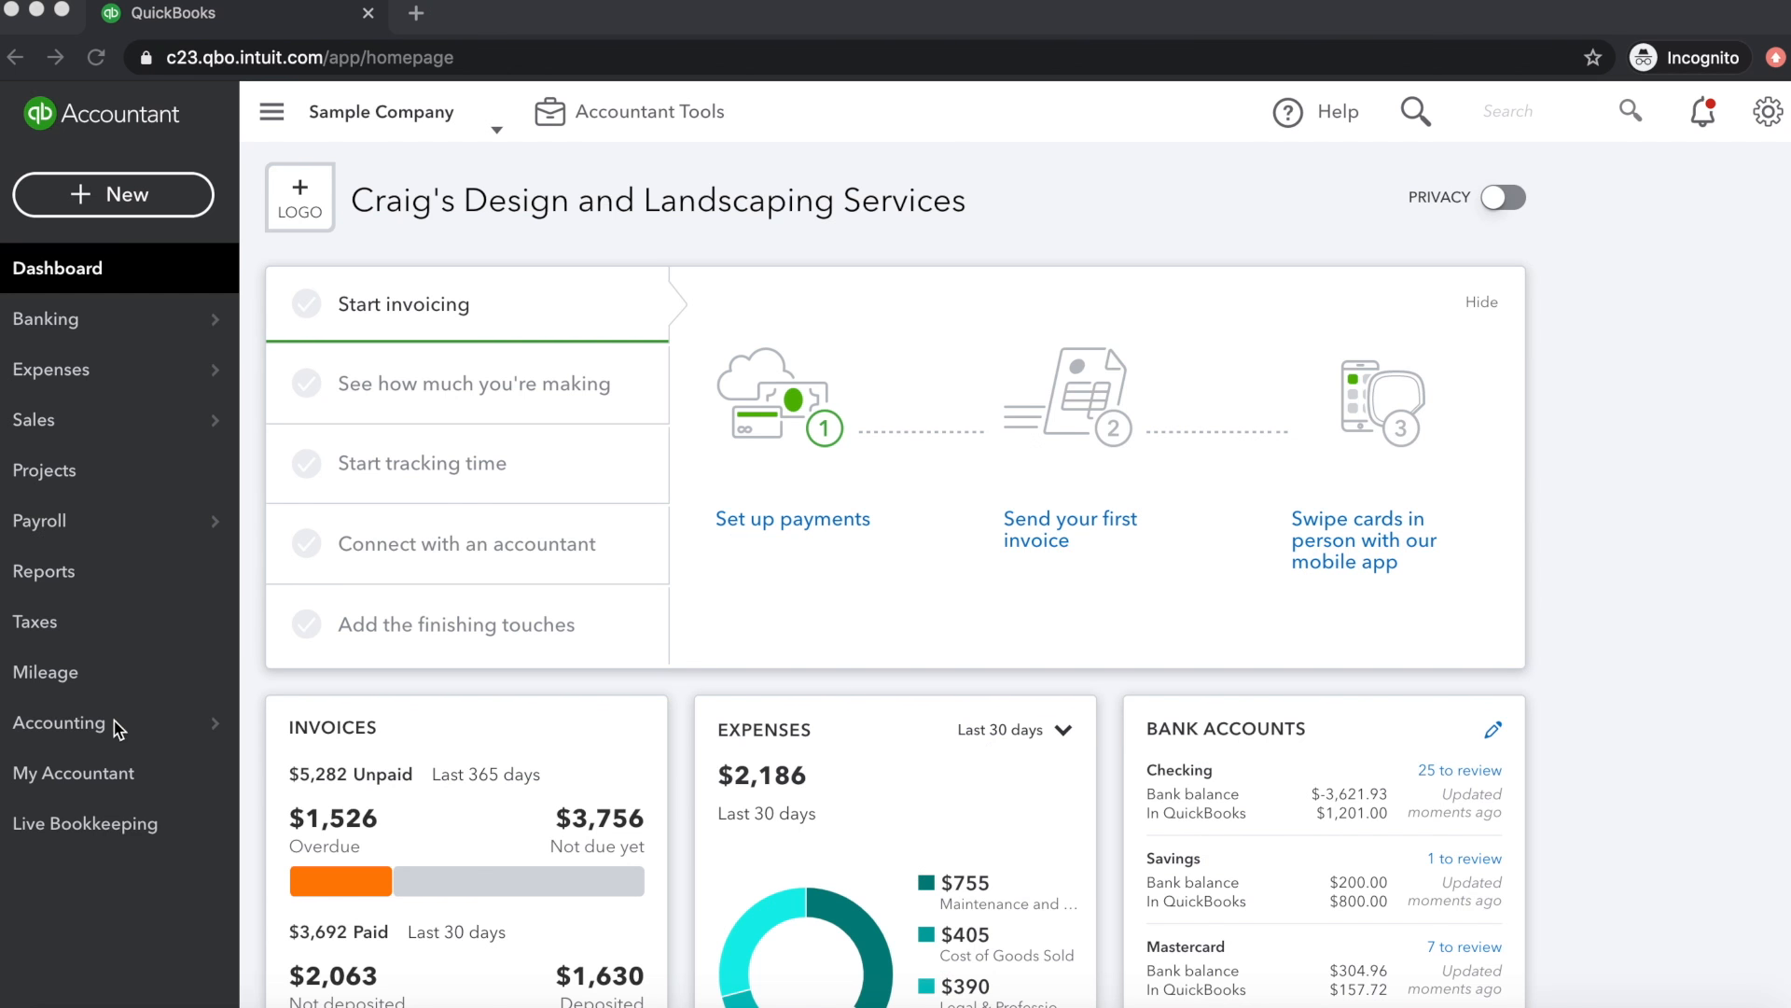
# Start a new account of type Bank in the chart of accounts and name it "PPP Bank"
pyautogui.moveTo(101, 733)
pyautogui.click(332, 719)
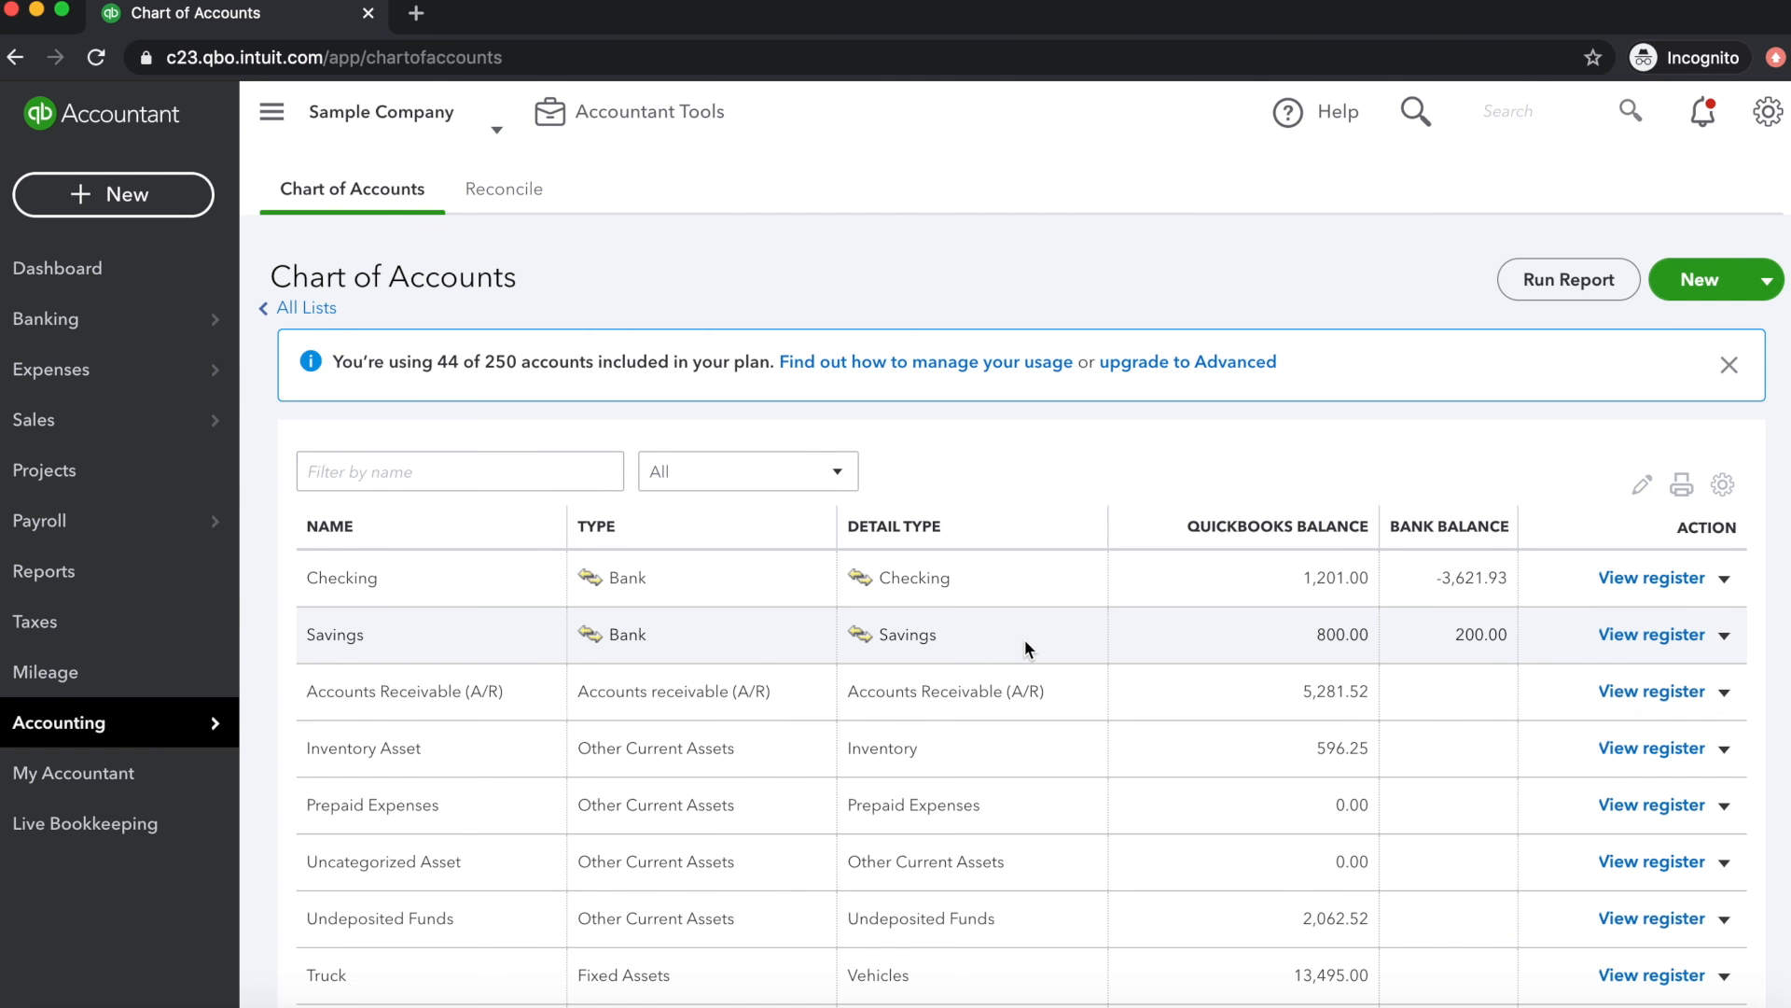
pyautogui.click(1699, 280)
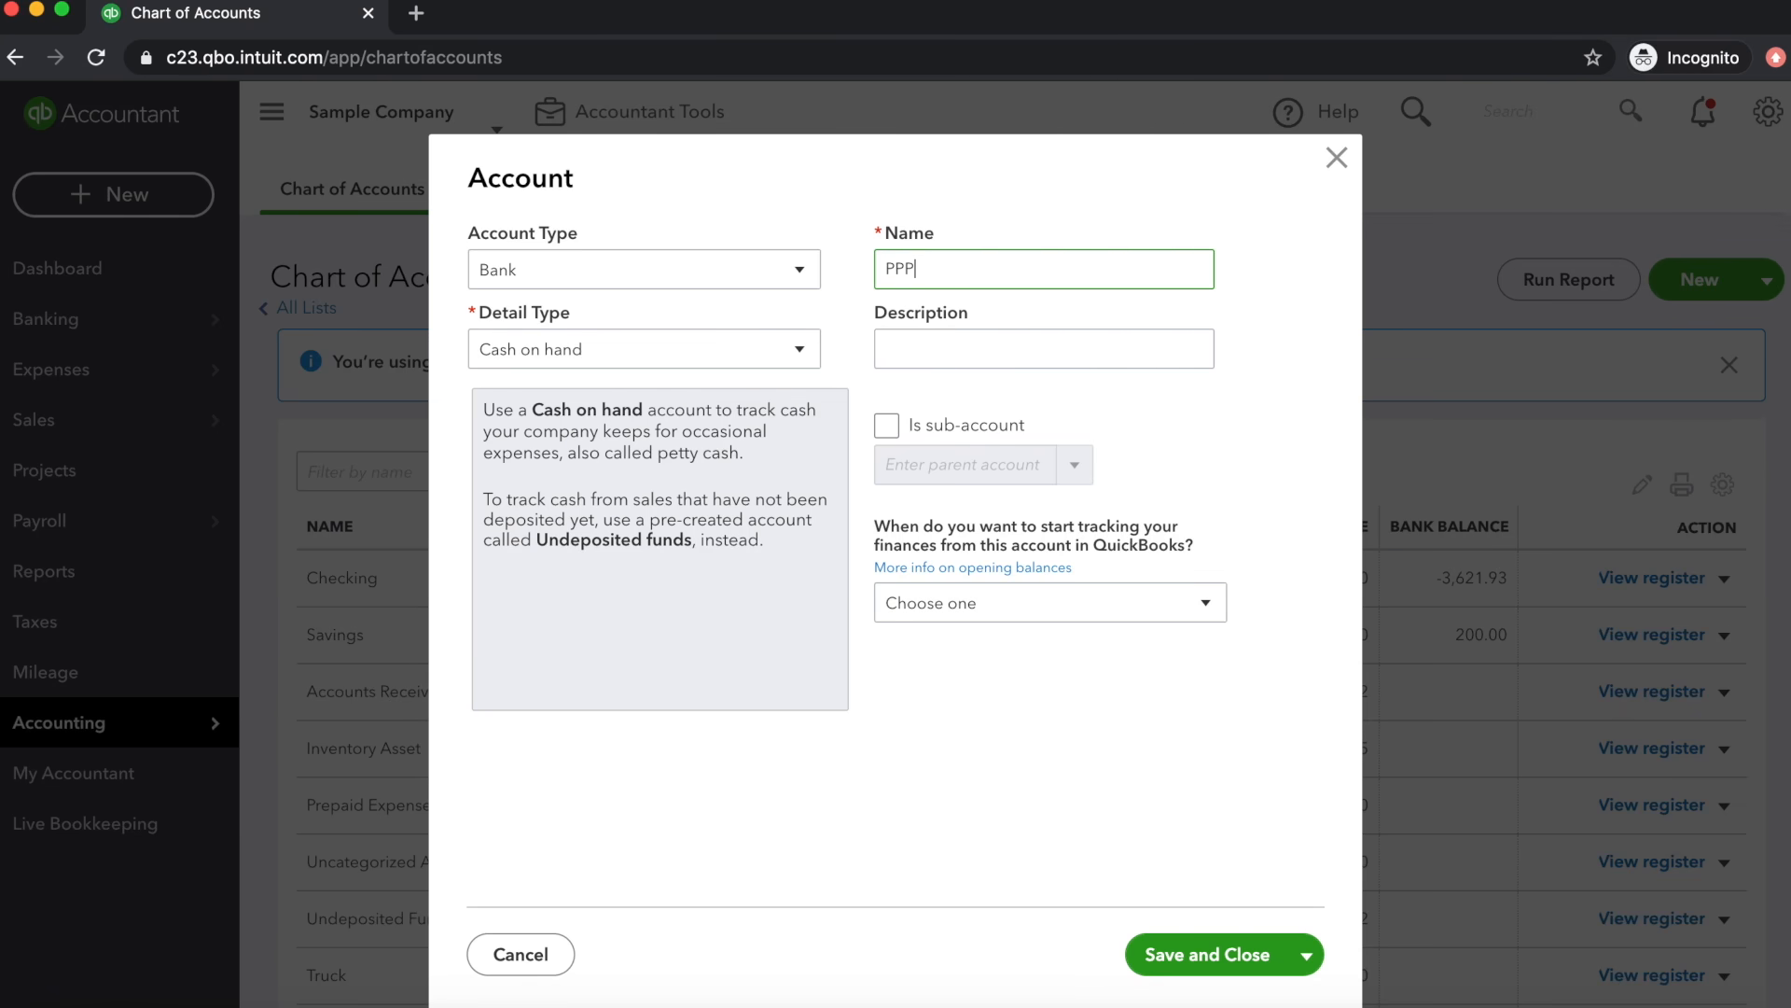
pyautogui.write('Bank')
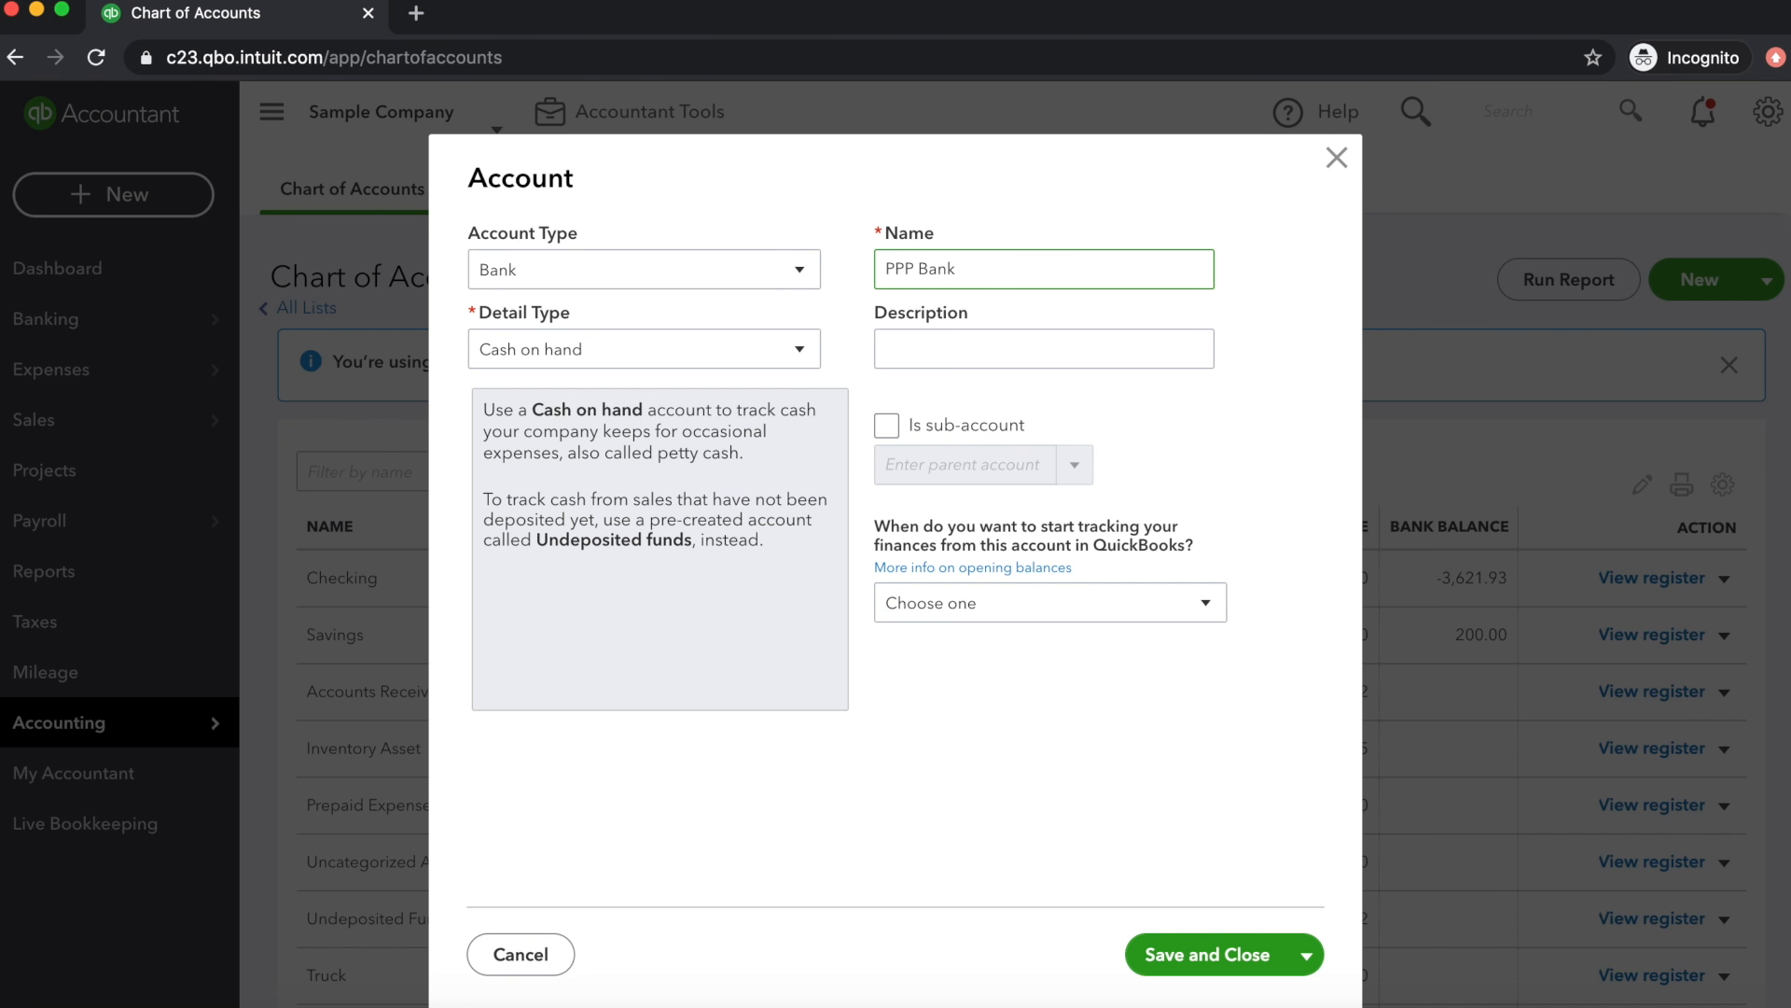
# Describe the new bank account as "Record Spending for PPP Loan" and save it
pyautogui.click(982, 349)
pyautogui.write('Record ')
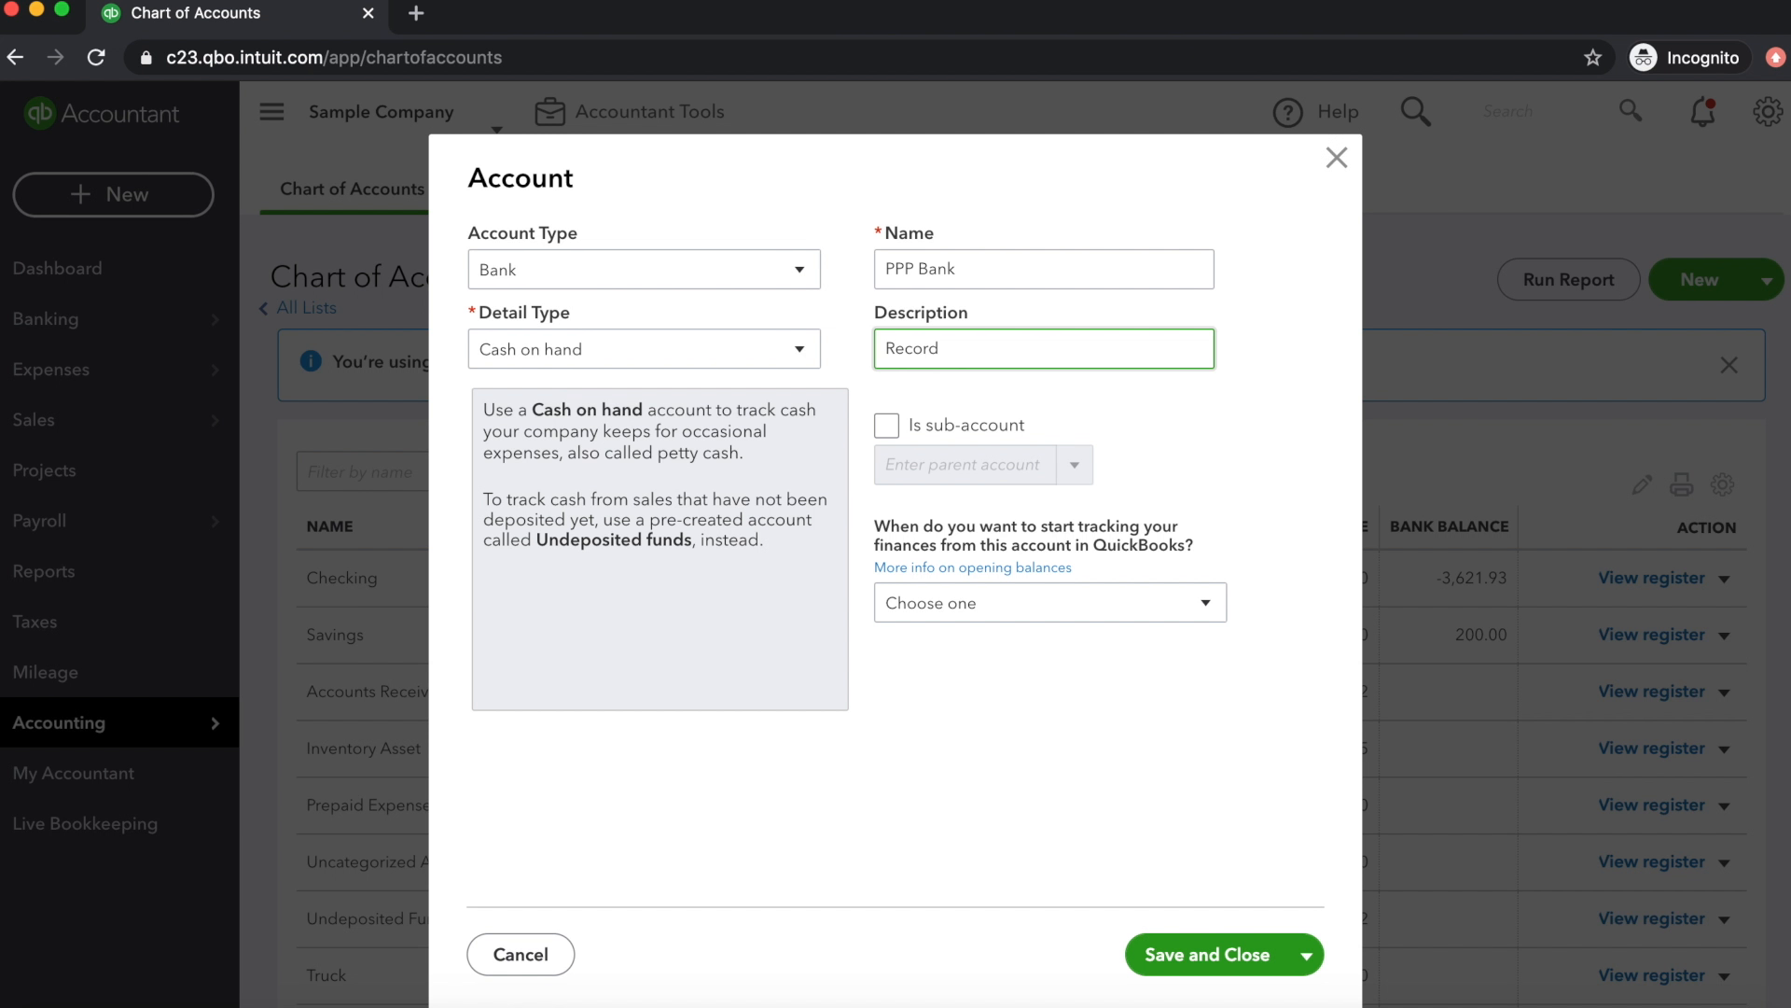
pyautogui.write('Spending for PP P Loan')
pyautogui.click(1207, 953)
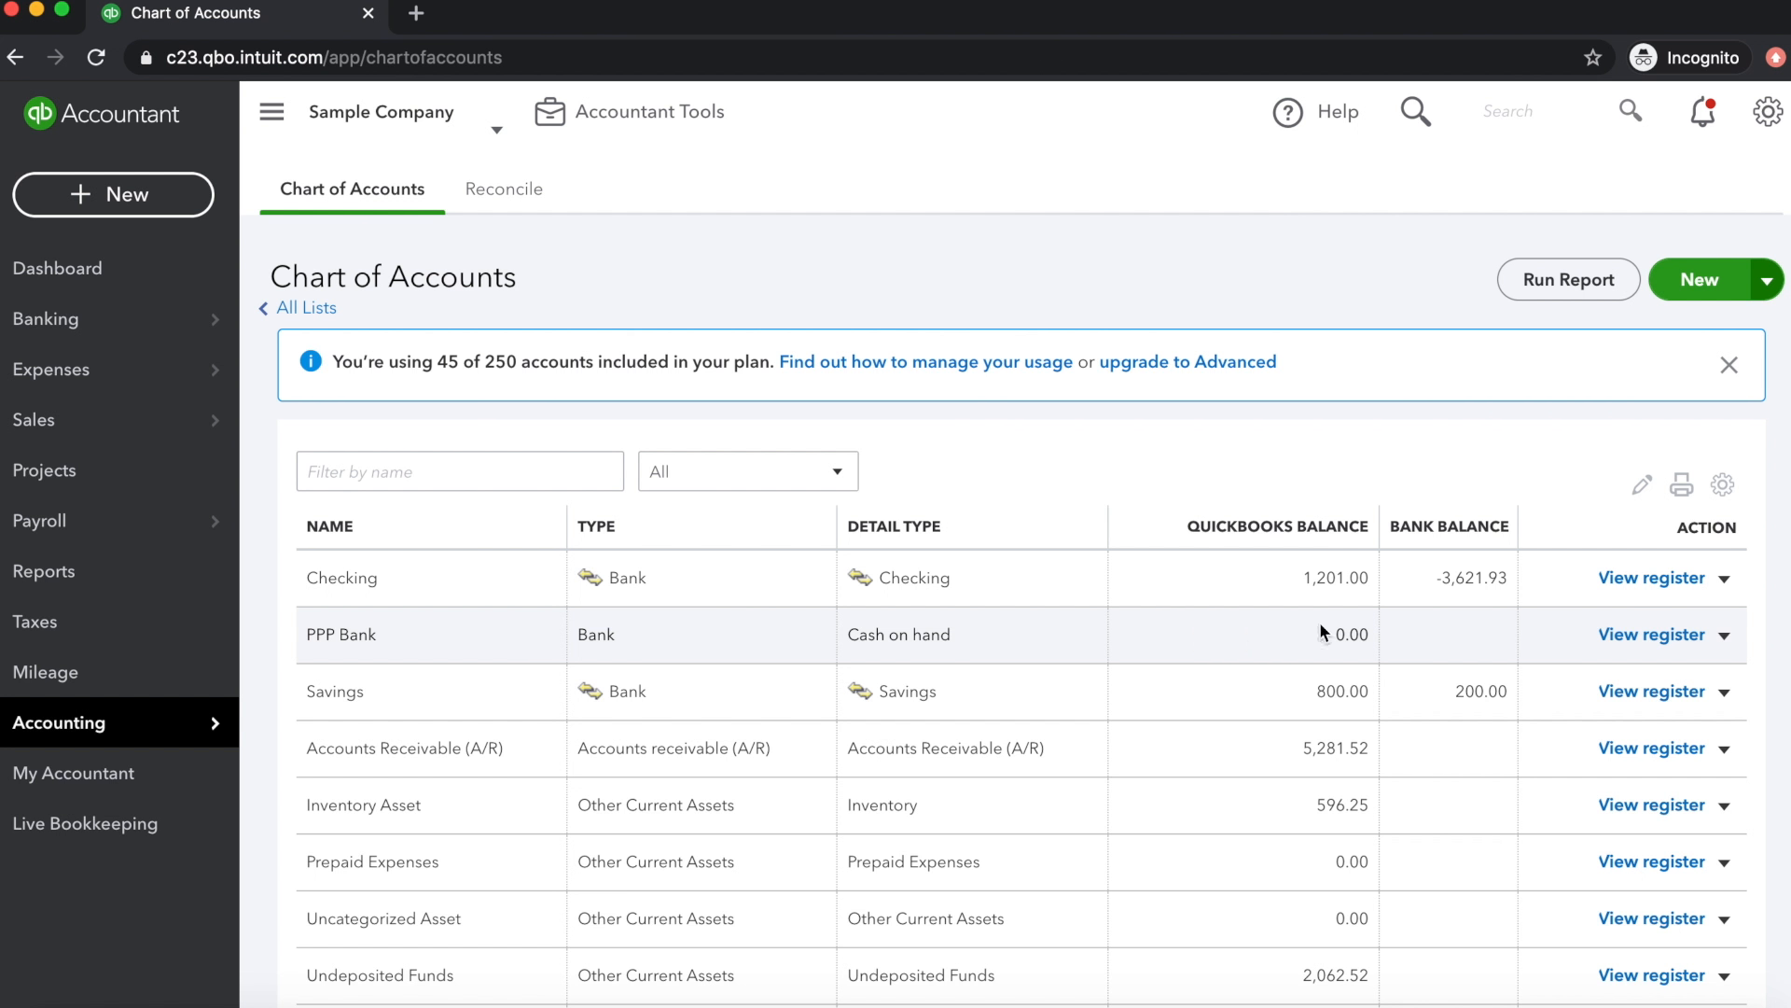
# Edit the PPP Bank account to change its detail type to Checking, and save the change
pyautogui.click(1725, 635)
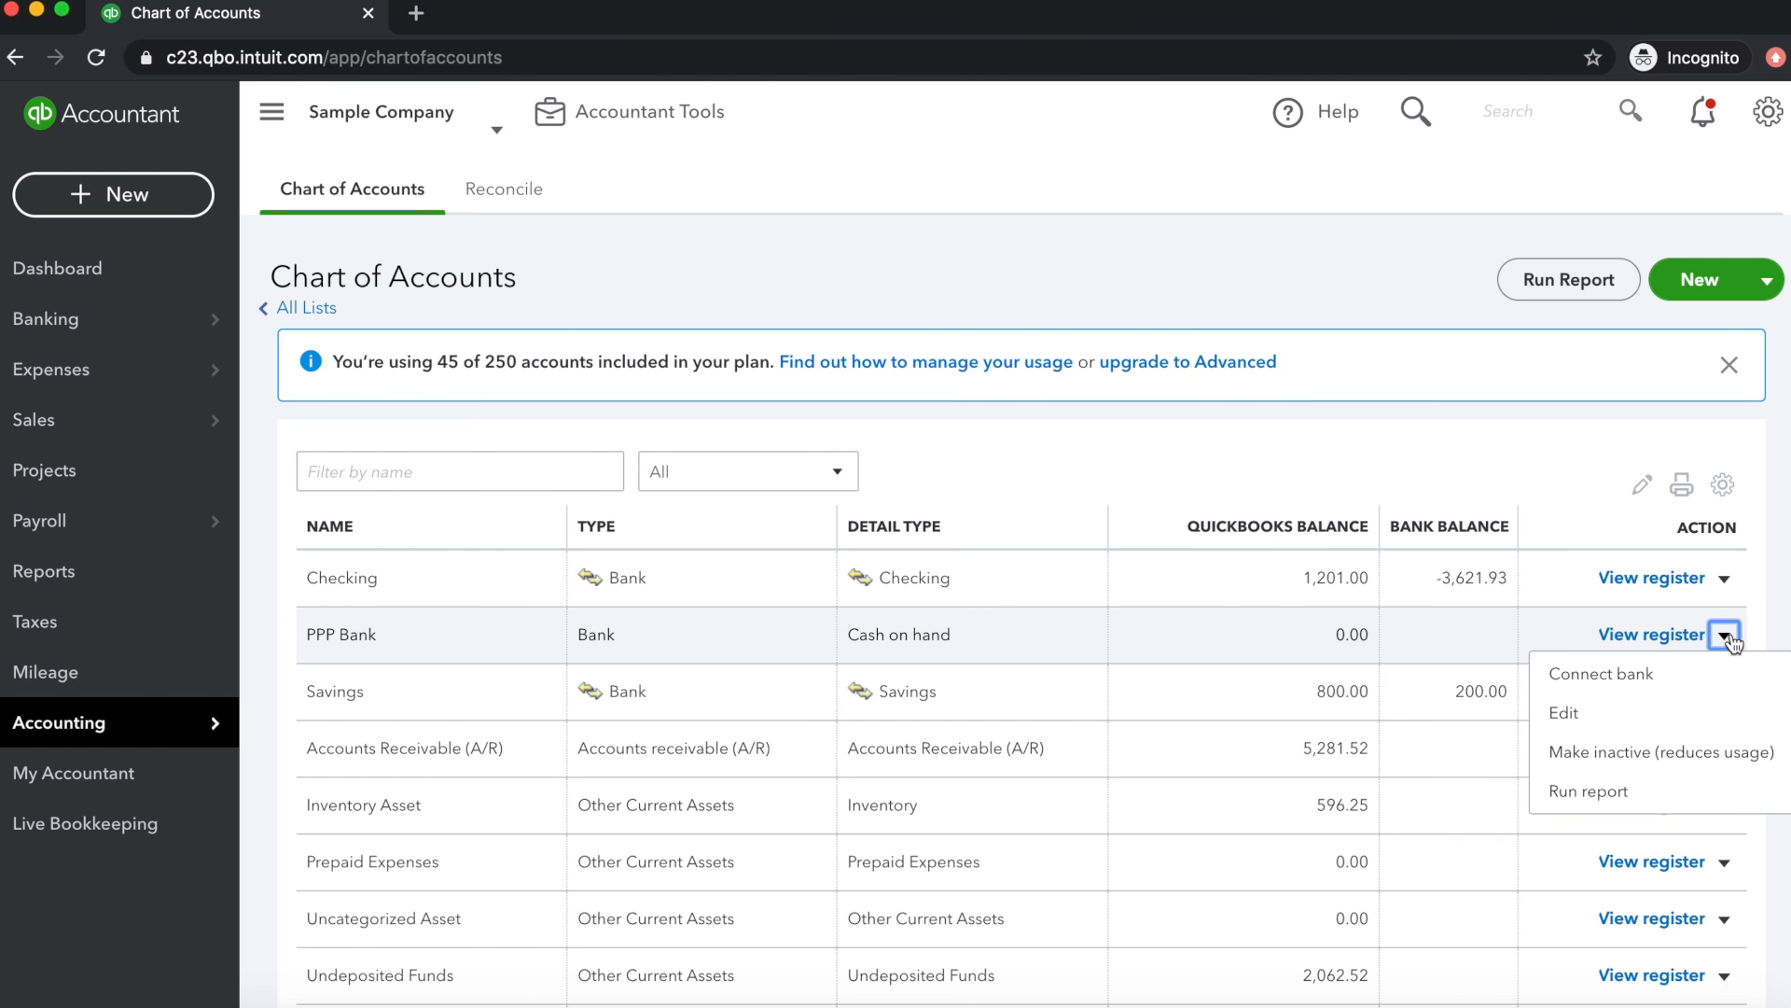
pyautogui.click(1590, 711)
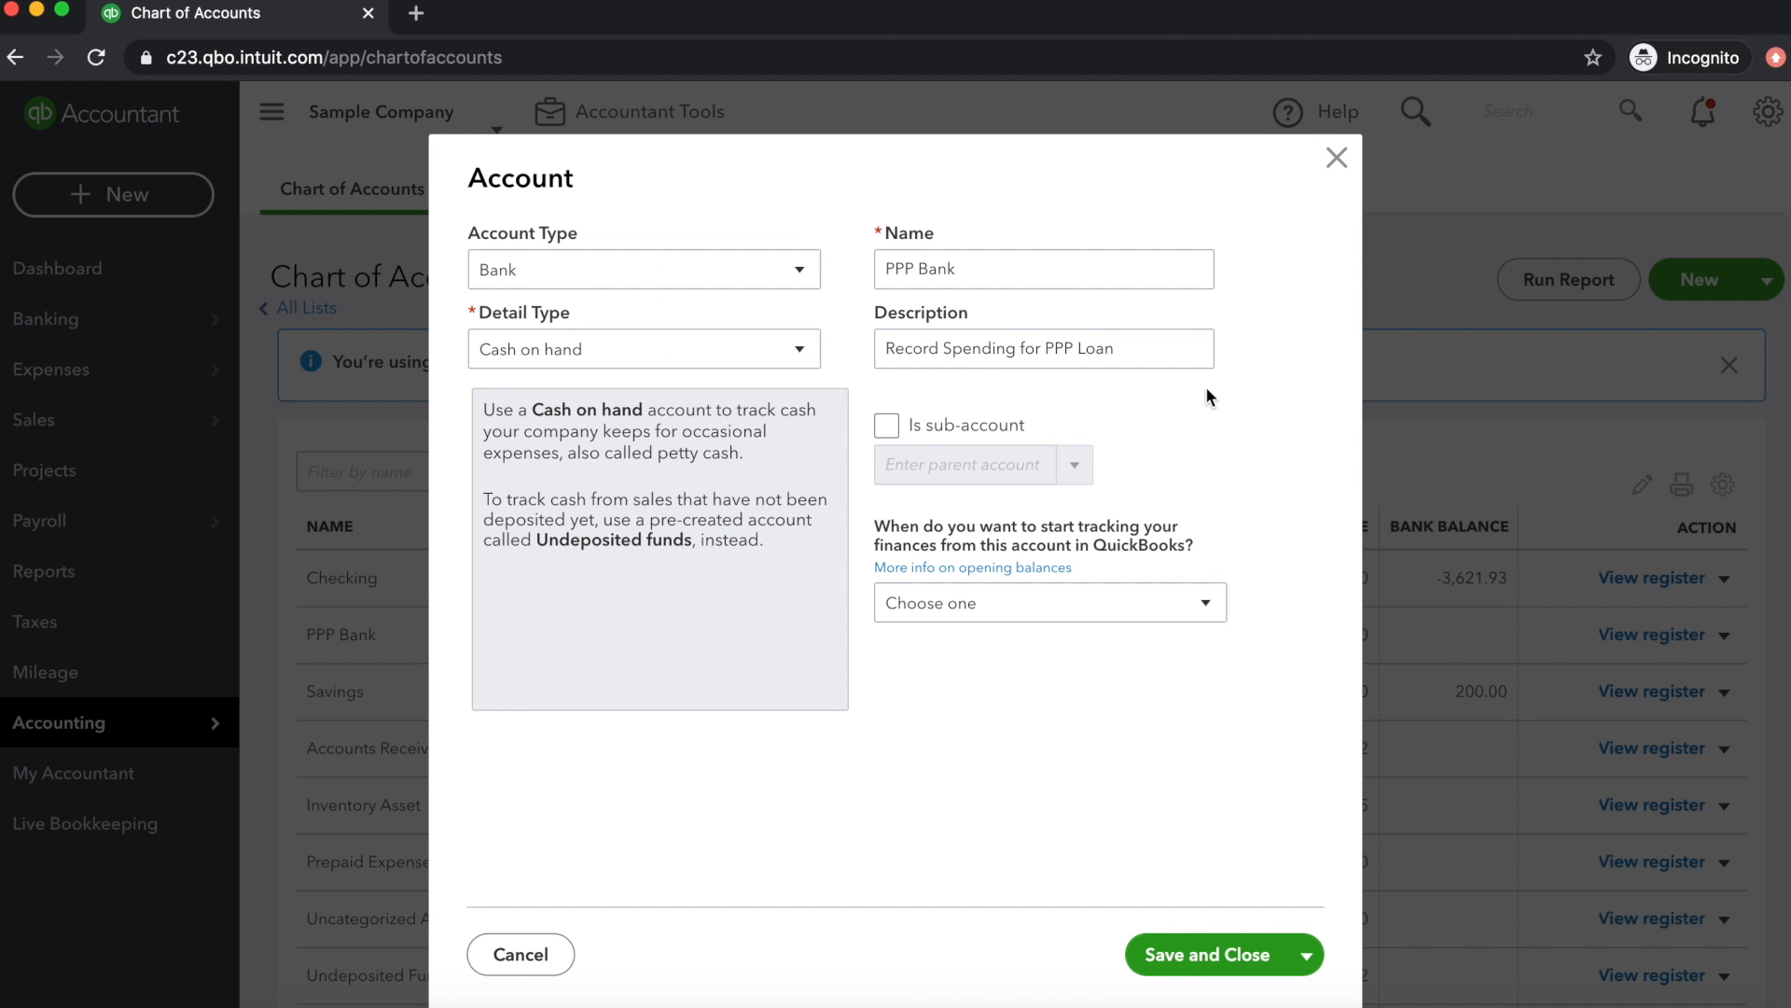
pyautogui.click(712, 358)
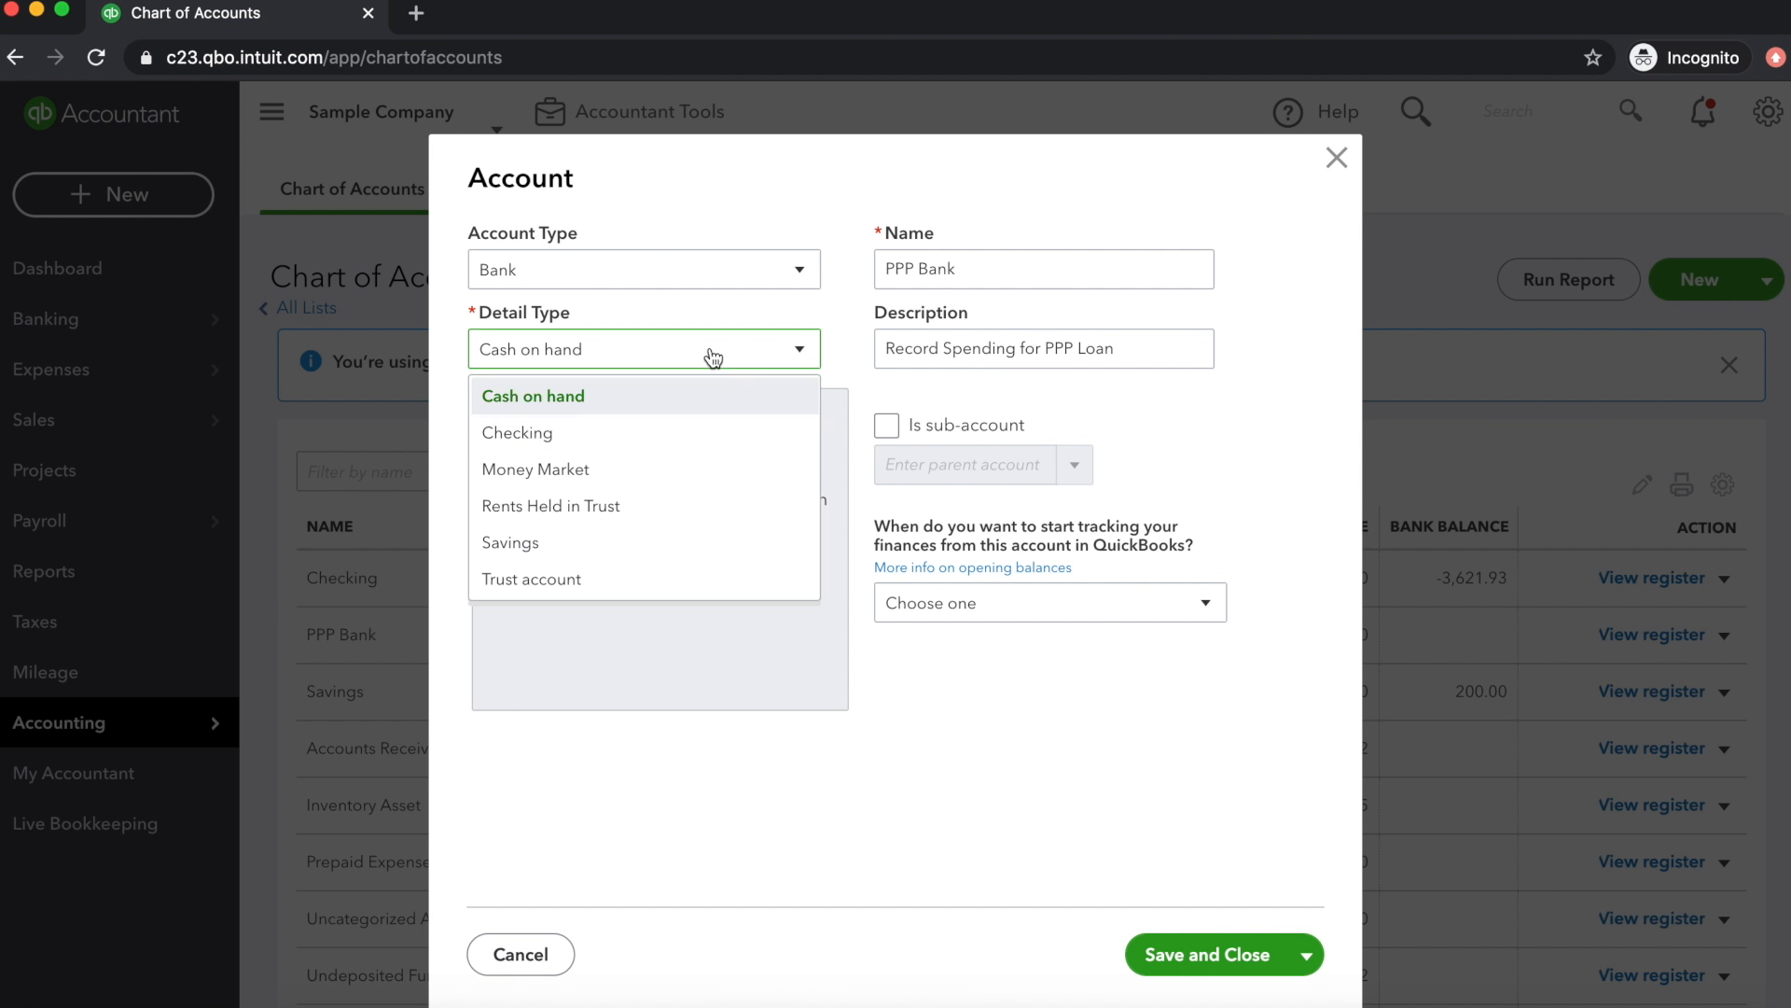
pyautogui.click(593, 433)
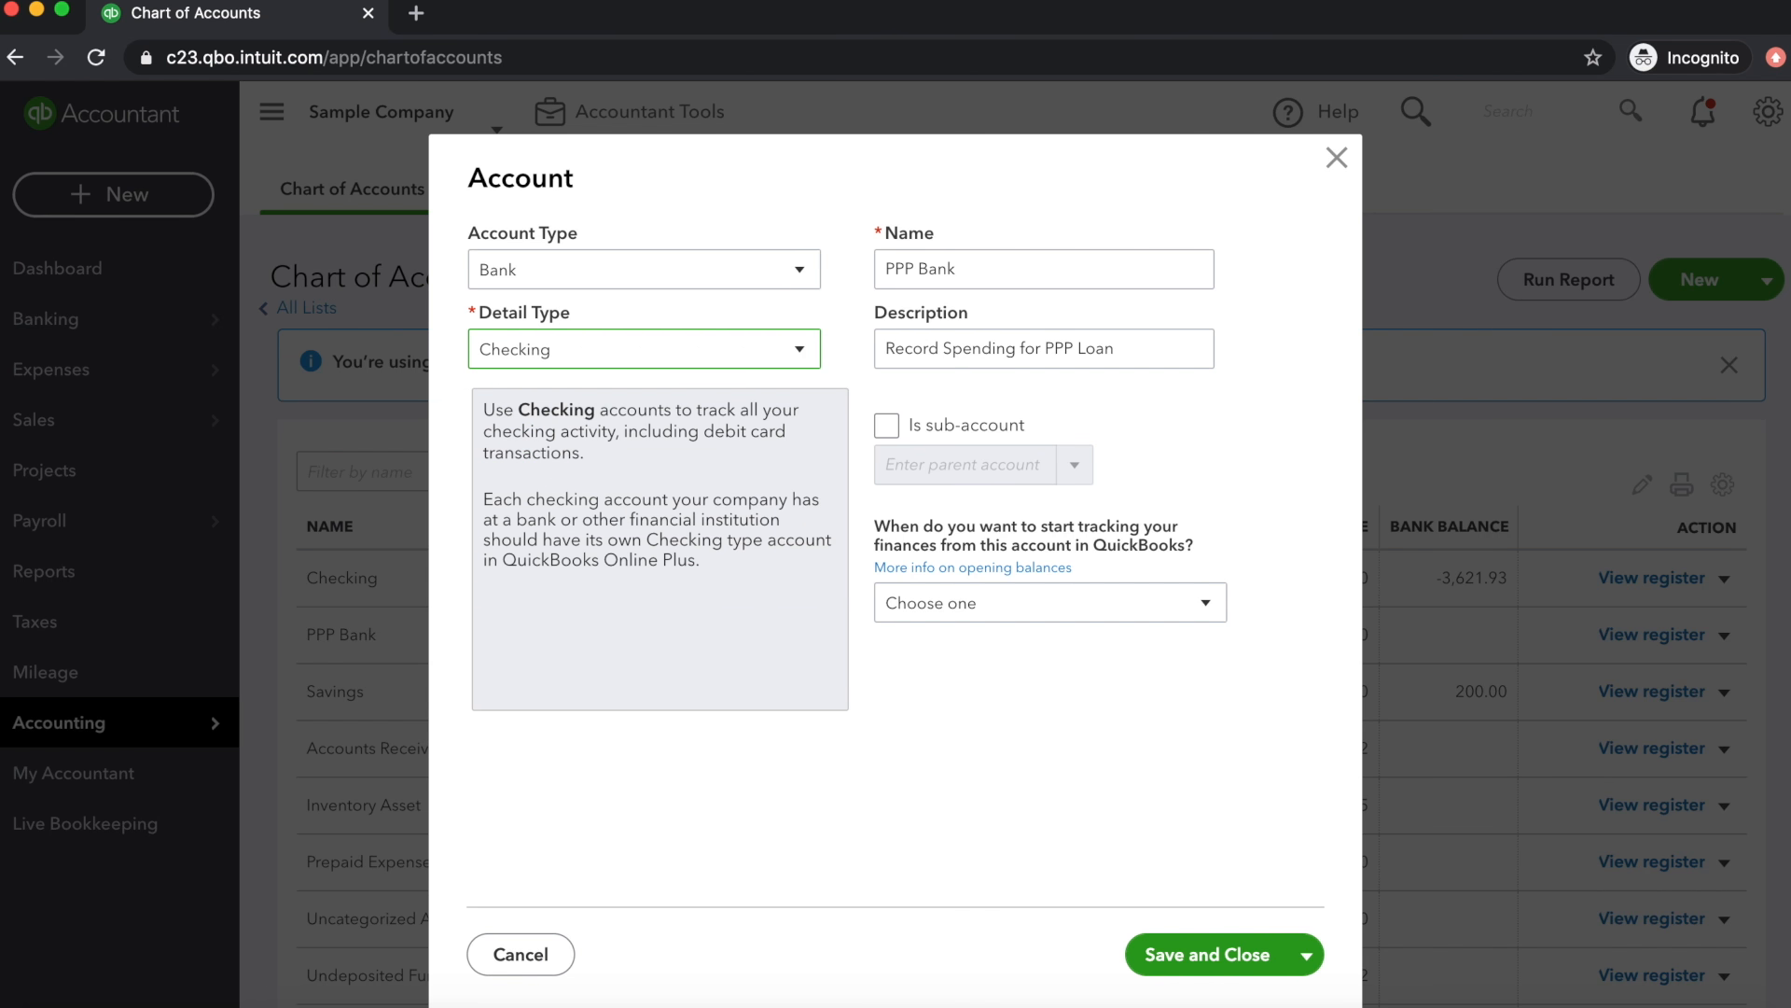
pyautogui.click(1203, 956)
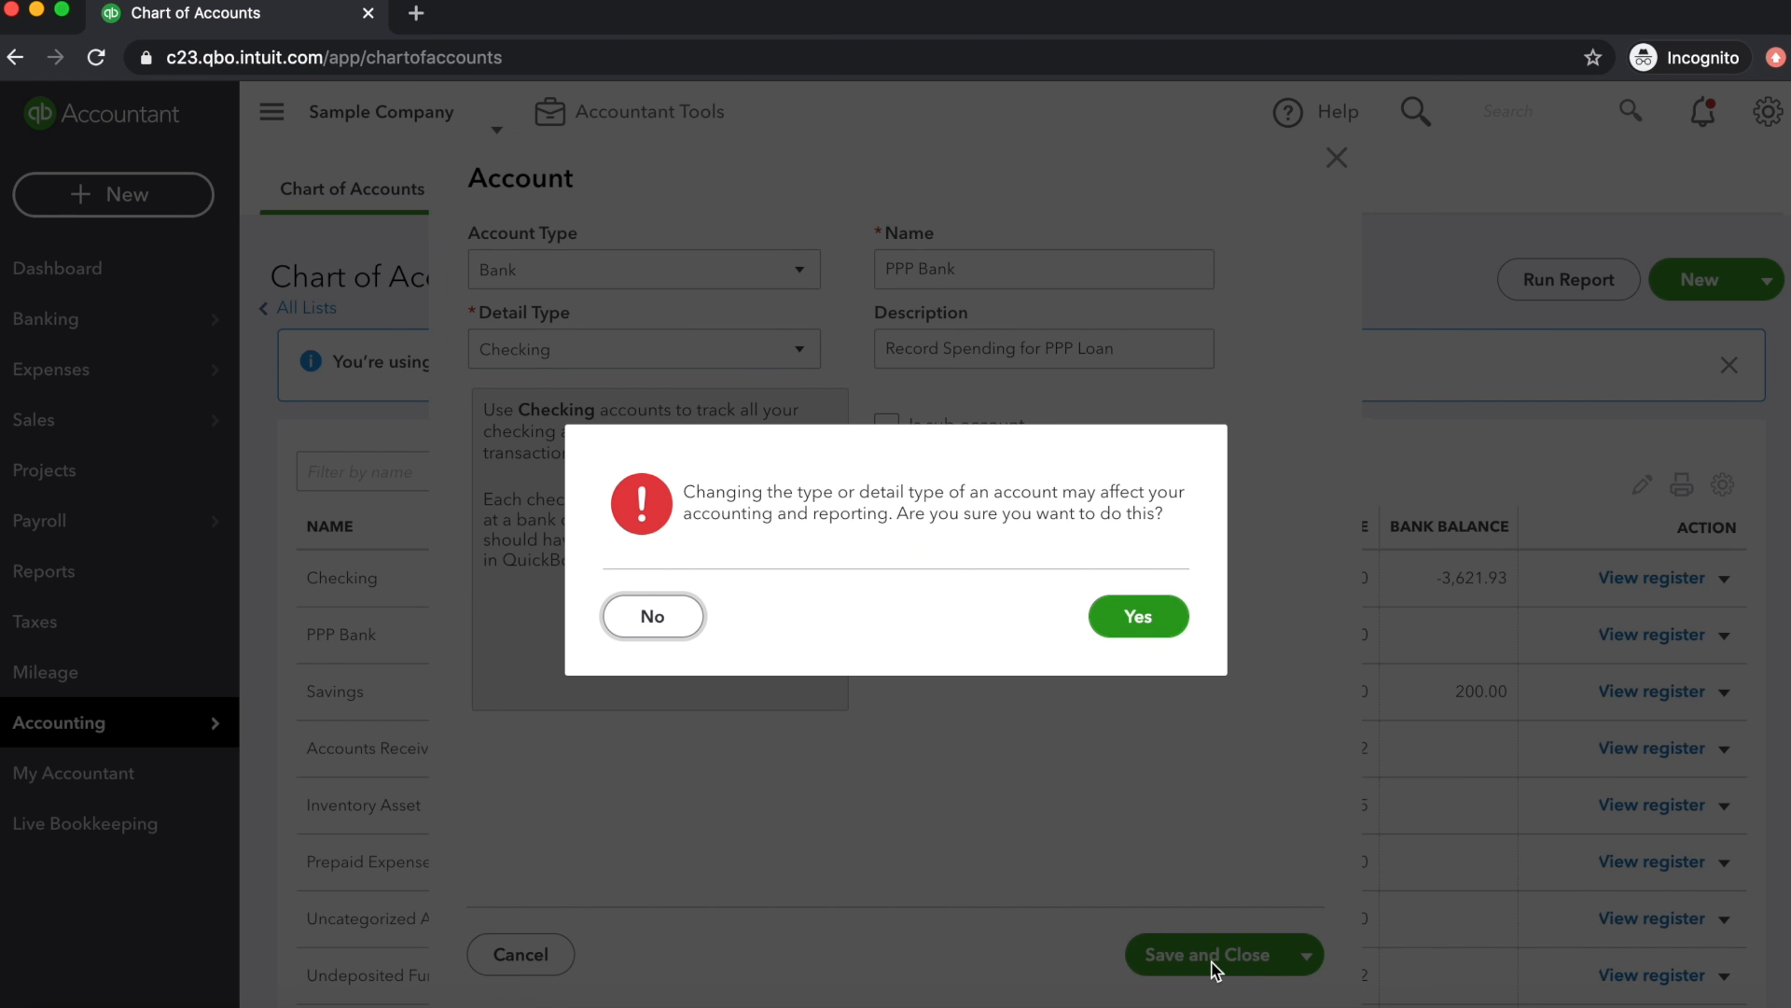
pyautogui.click(1140, 617)
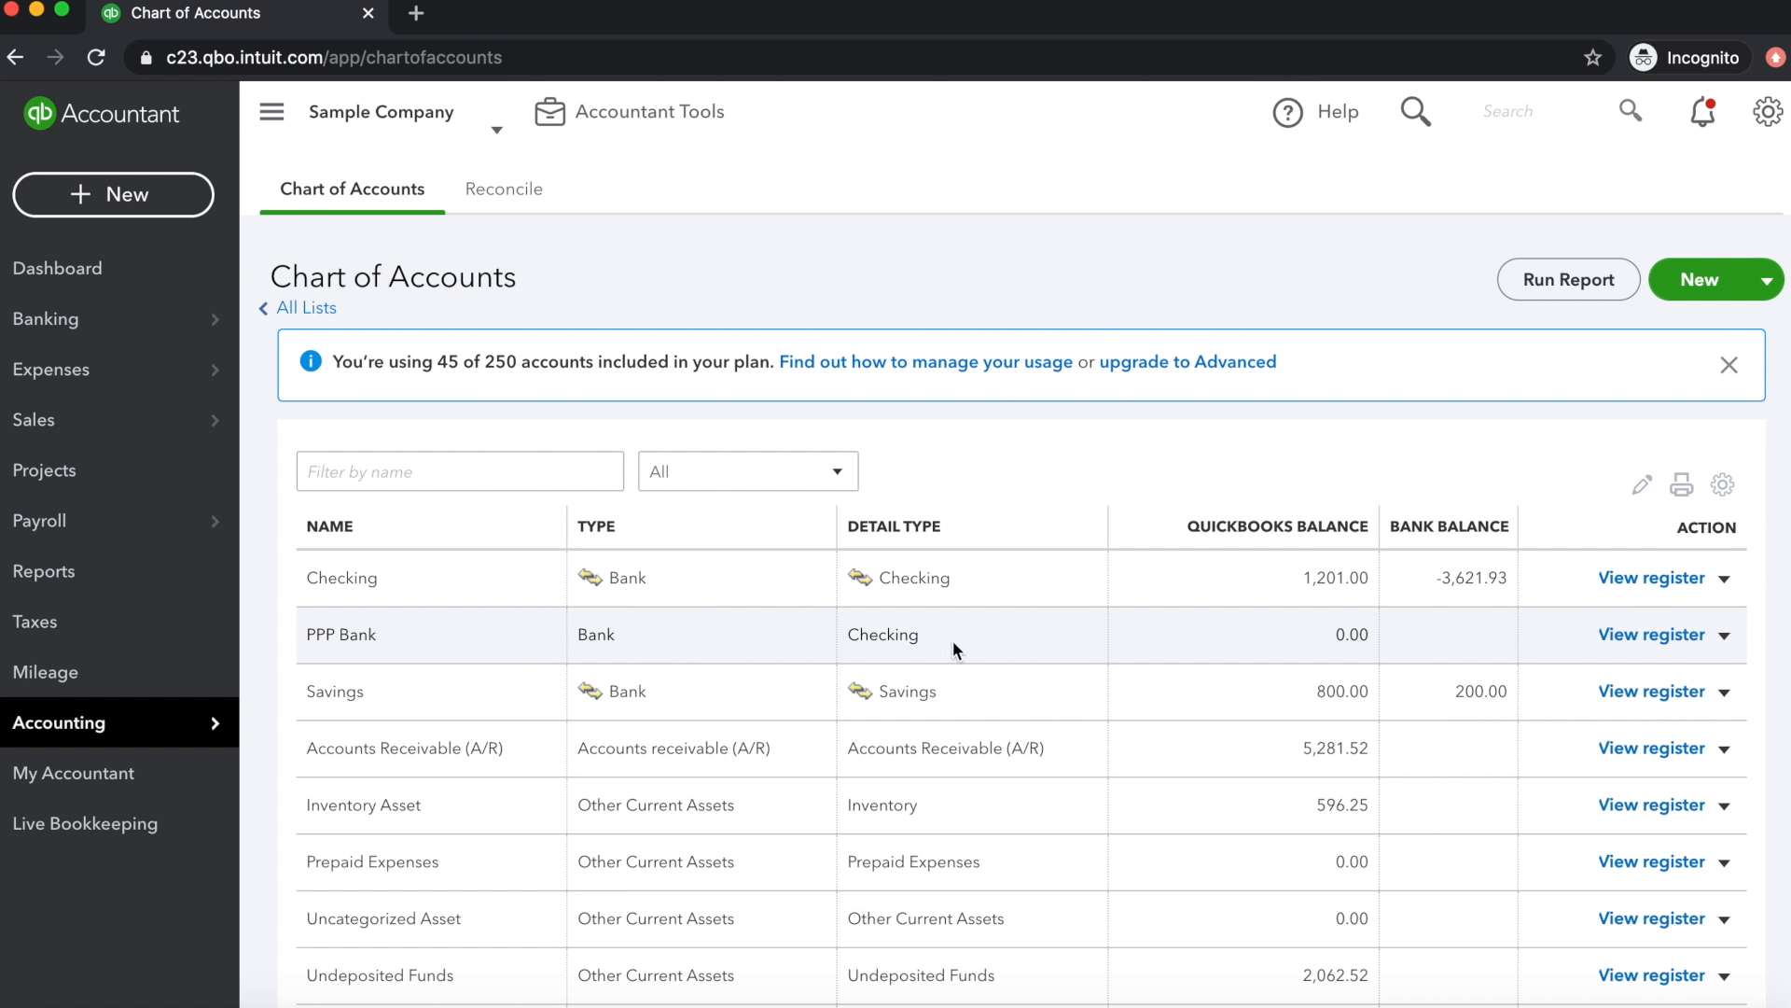
pyautogui.moveTo(948, 635); pyautogui.dragTo(831, 634)
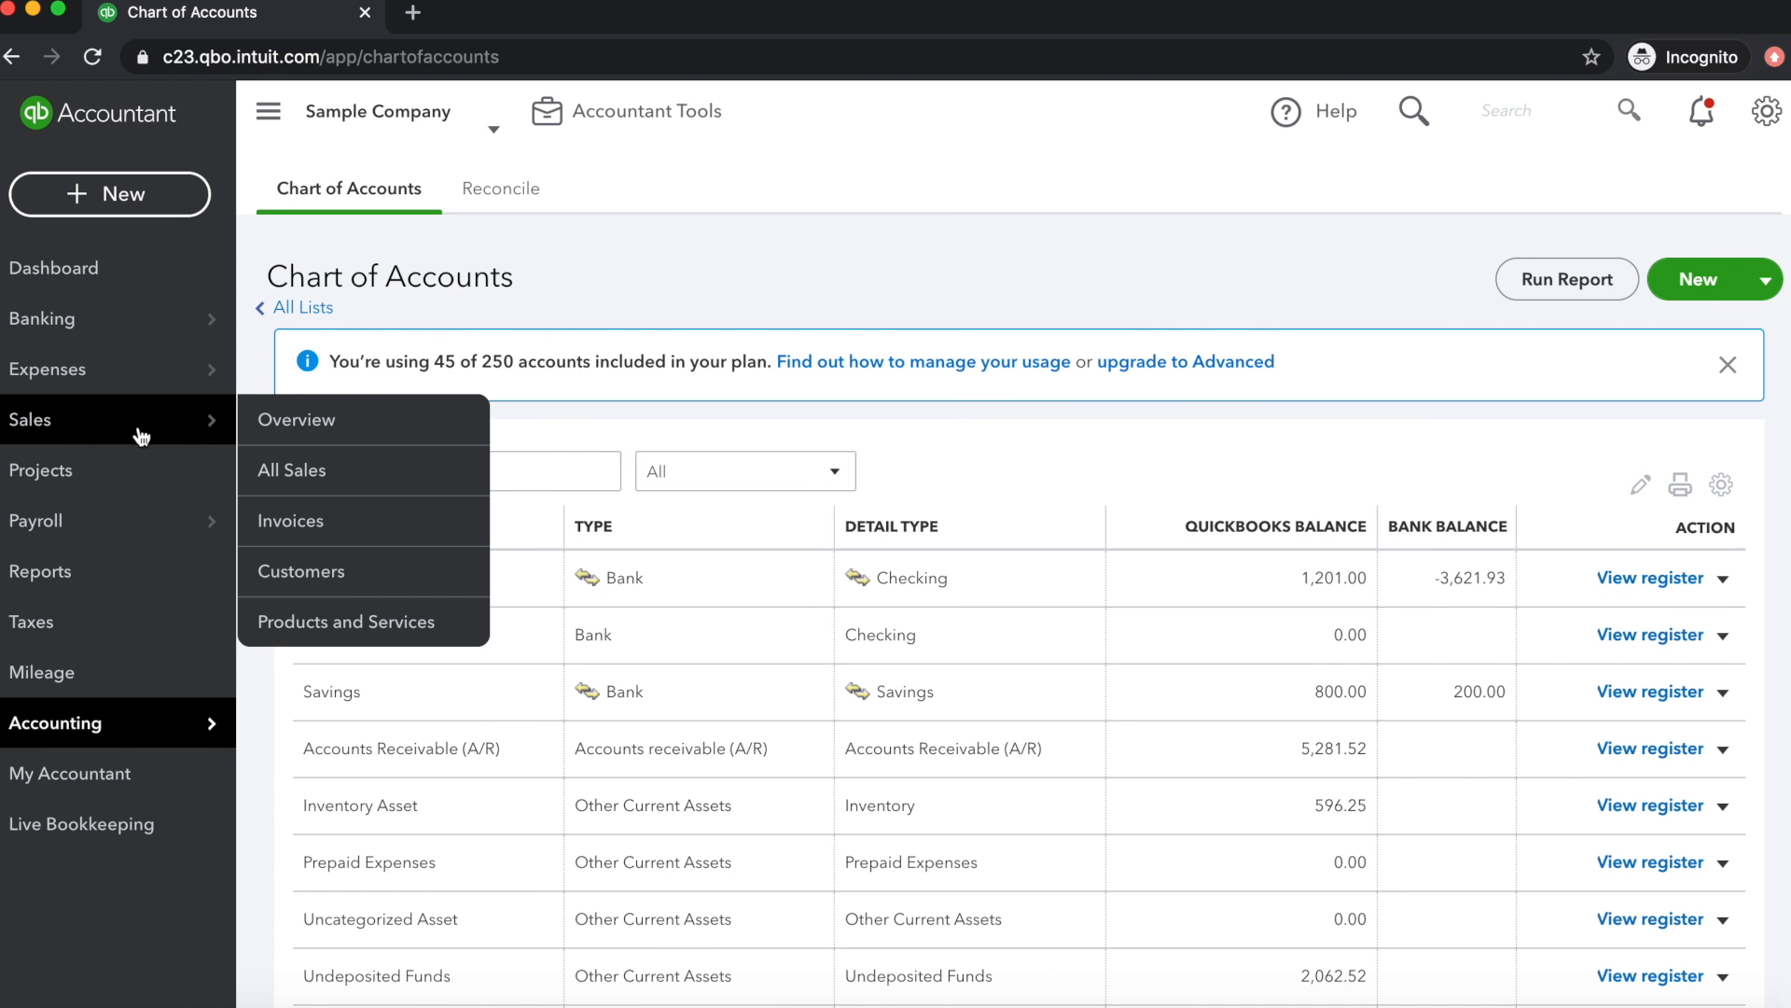
# Add a new vendor with the company name "Bank of PPP Loans" and save it
pyautogui.moveTo(155, 384)
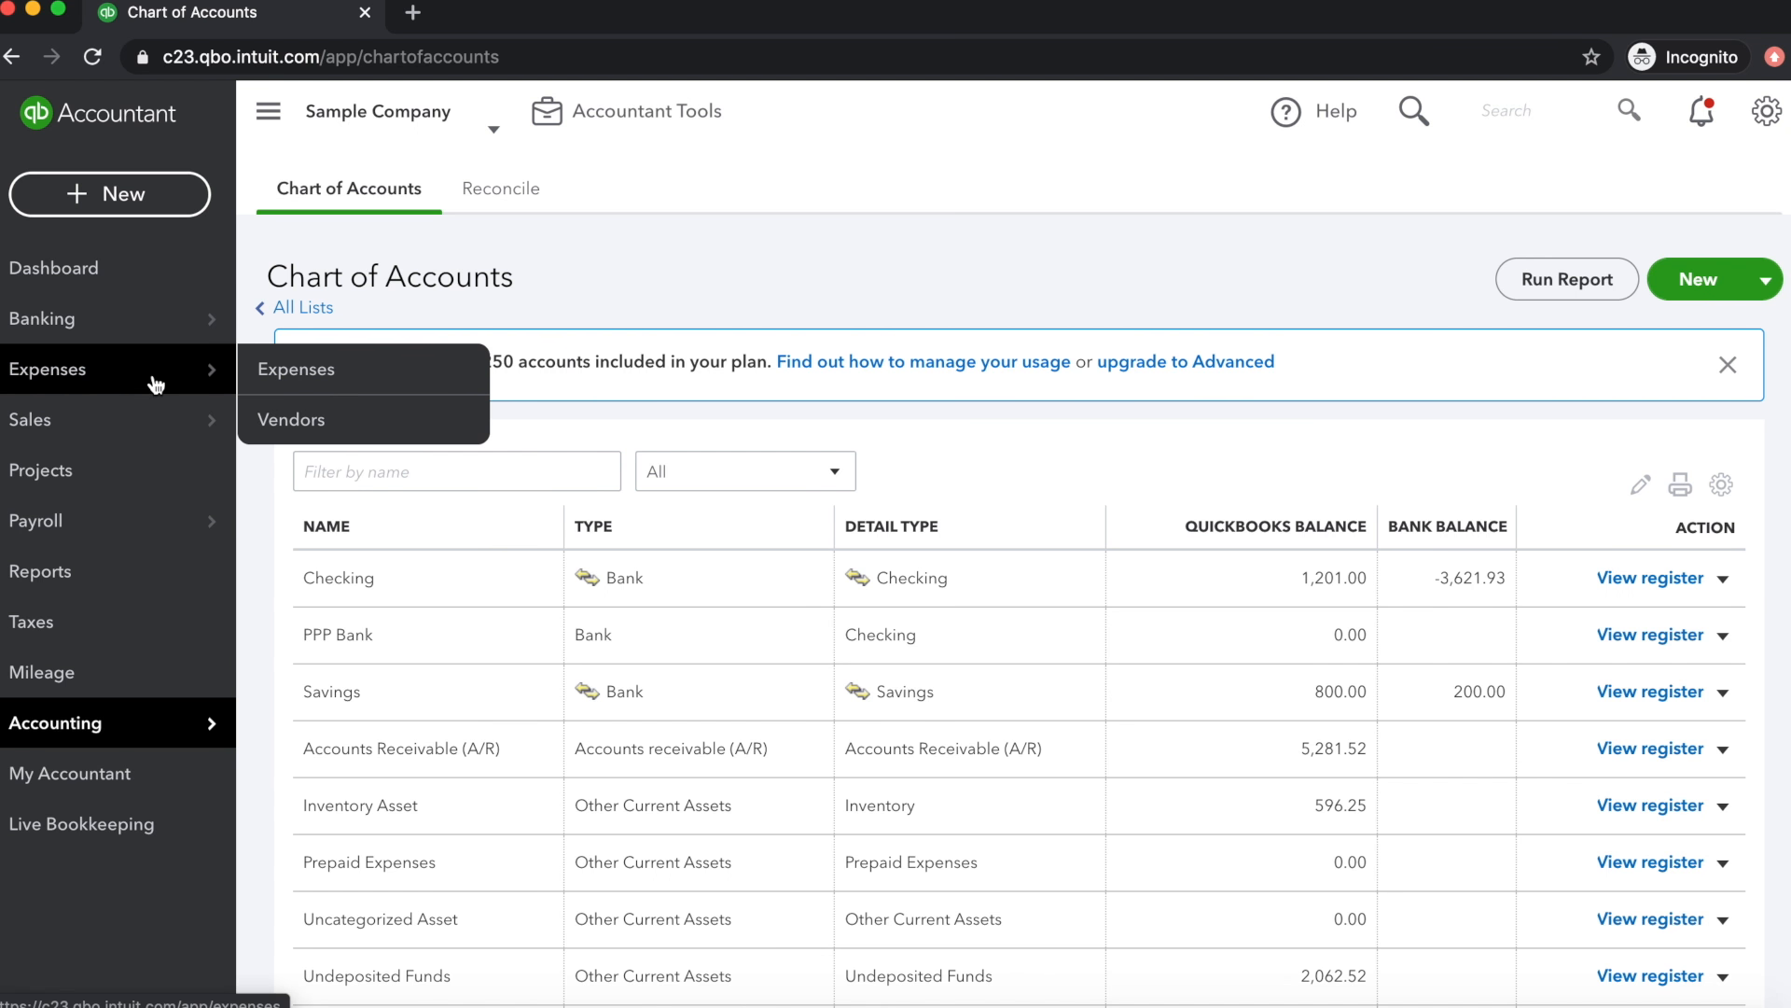
pyautogui.click(297, 421)
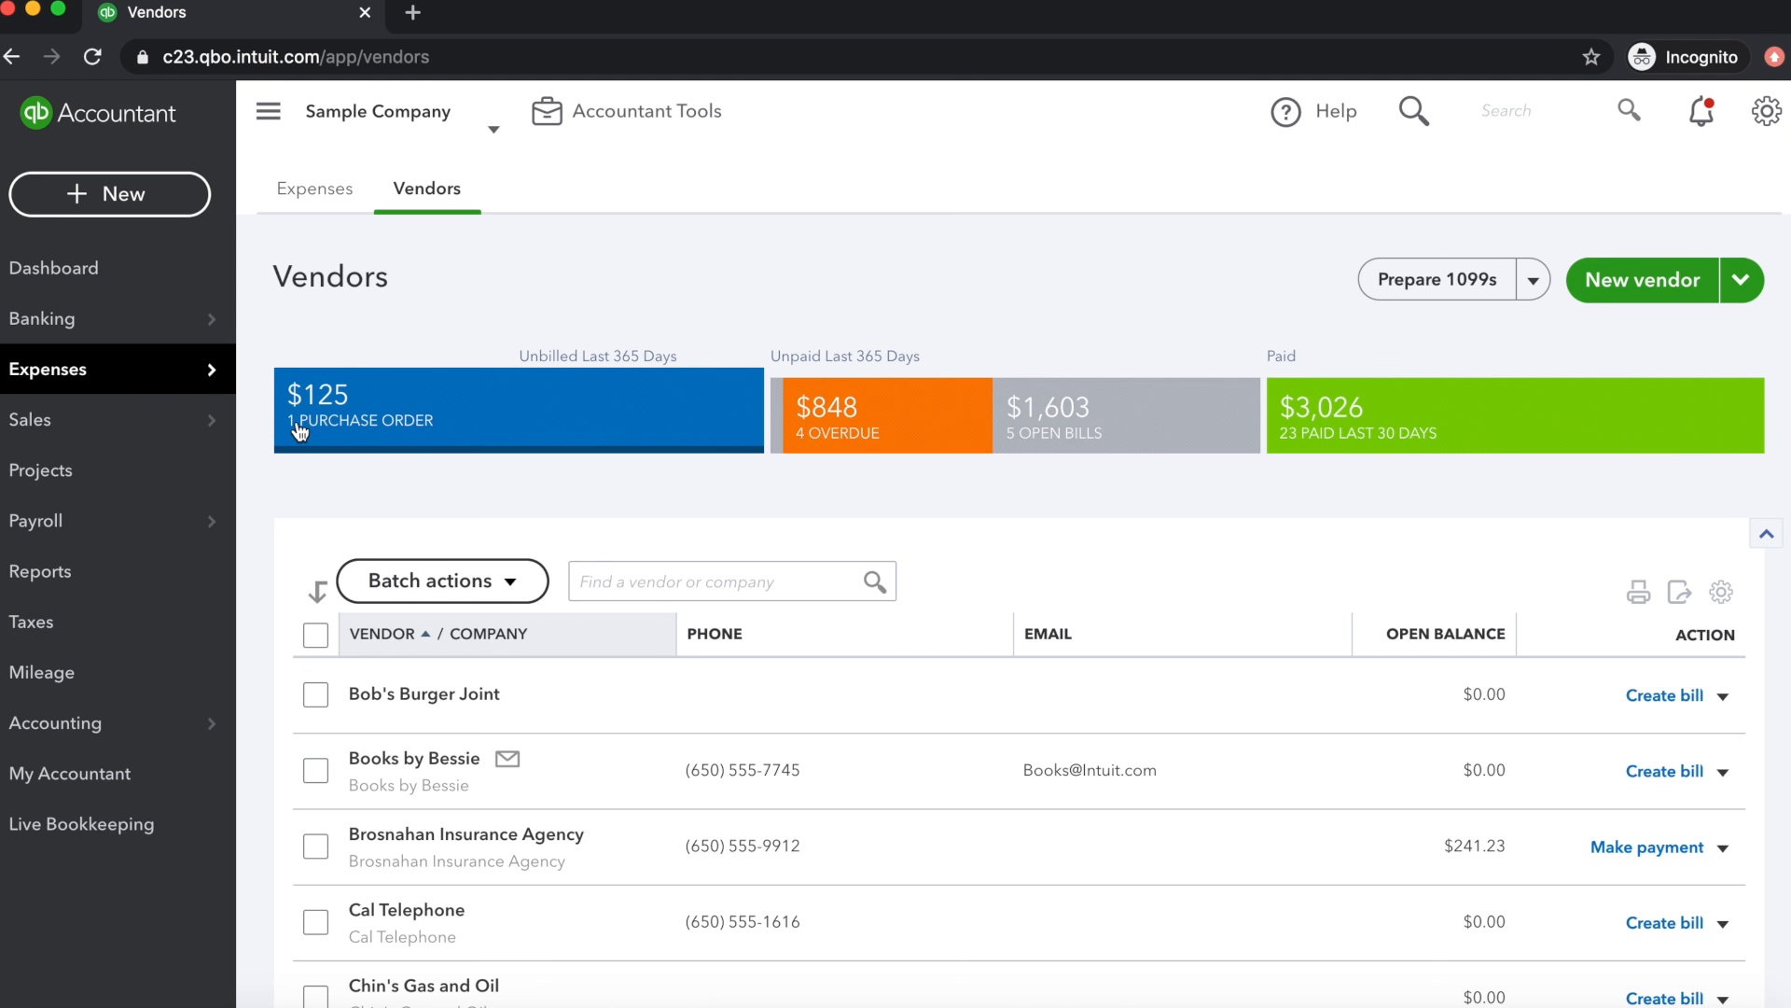
pyautogui.click(1618, 295)
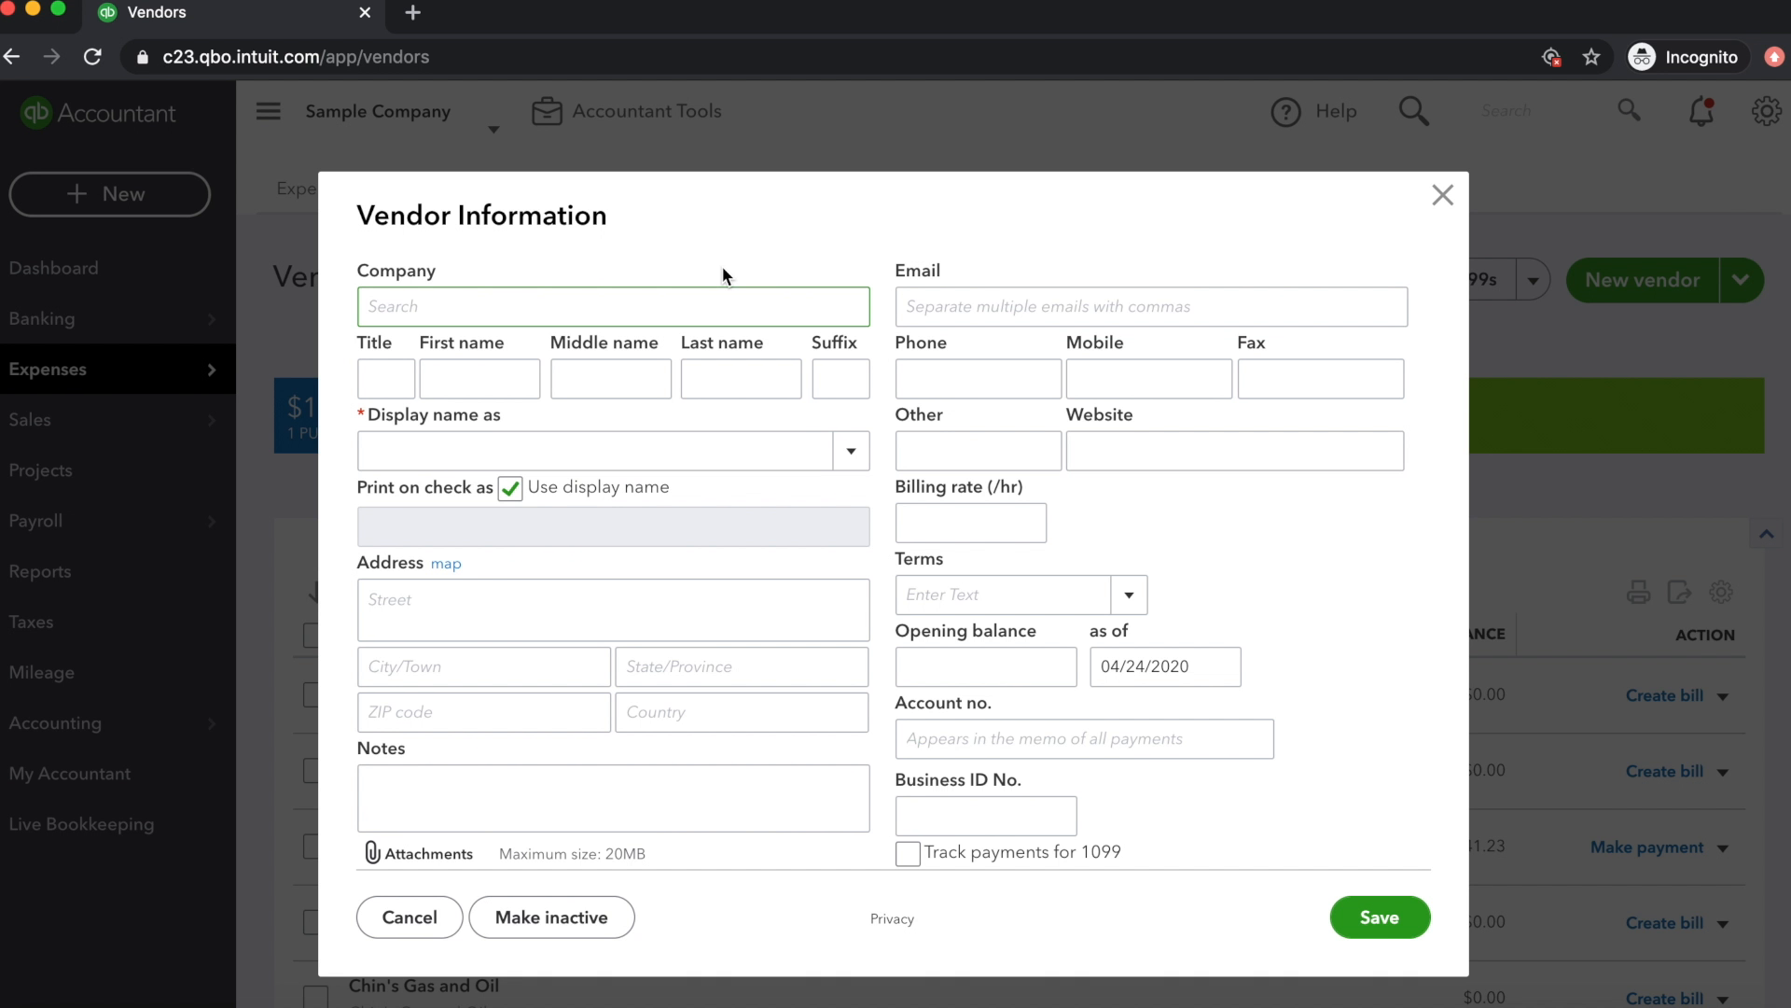
pyautogui.write('Bank of PPP Loans')
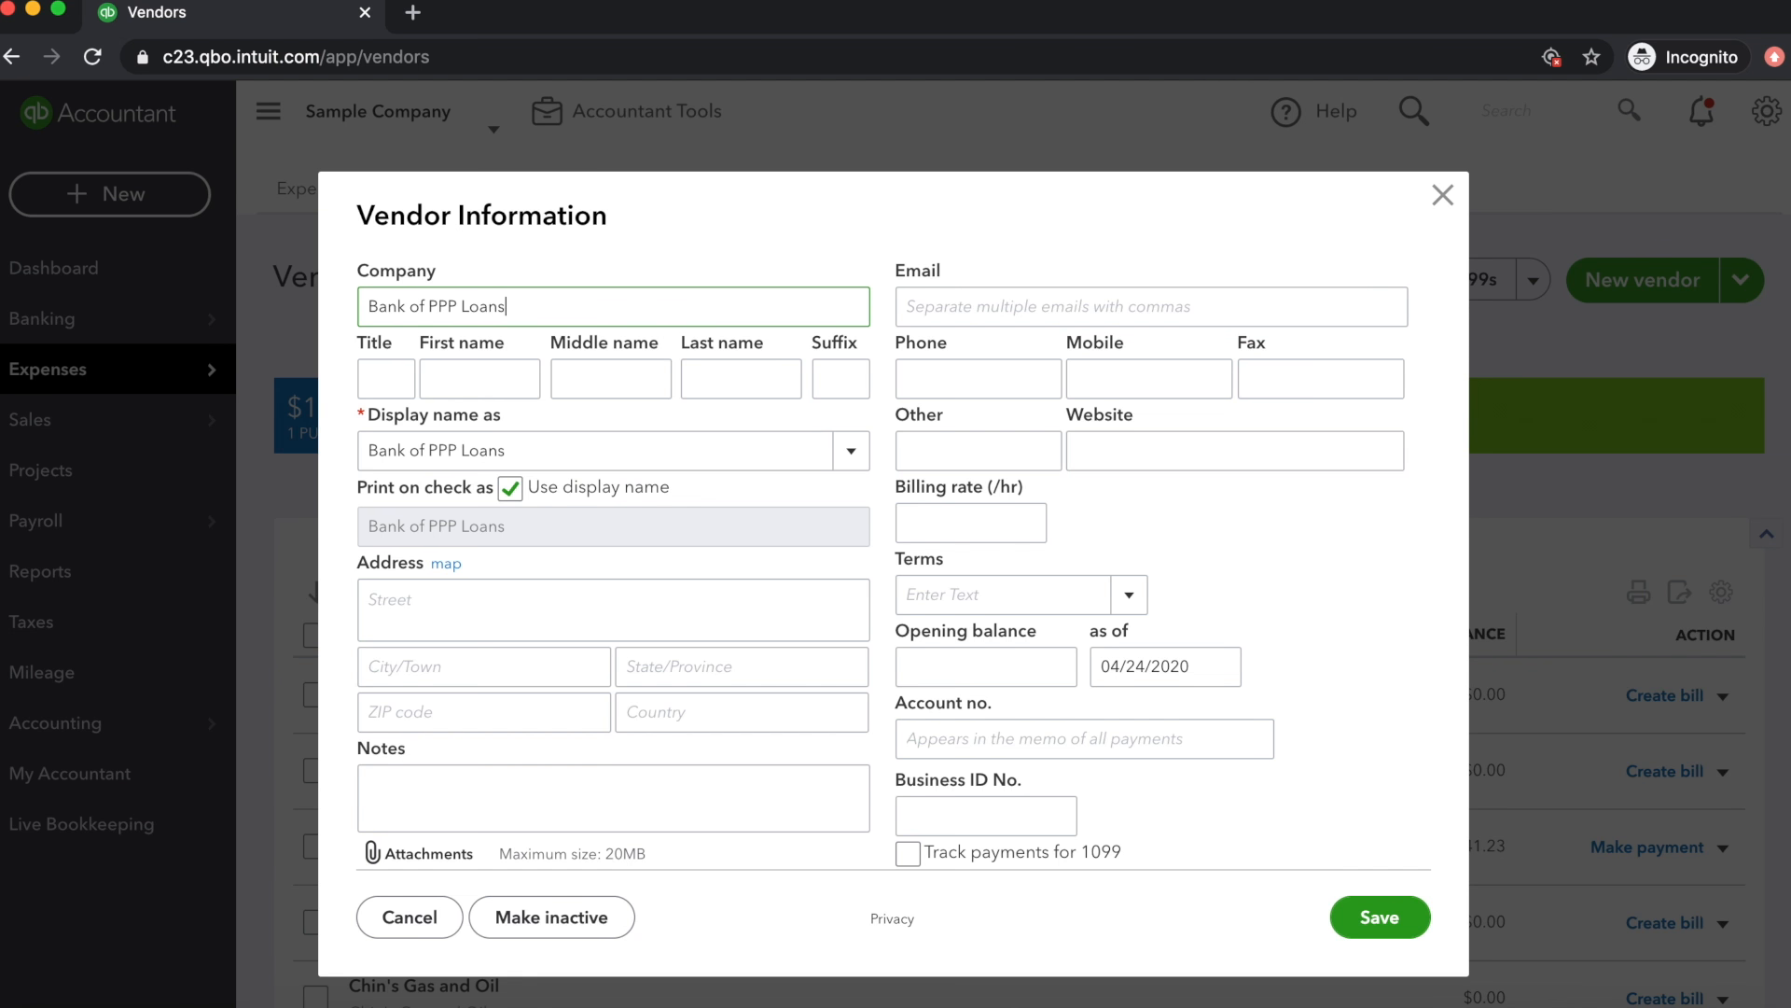
pyautogui.click(1383, 919)
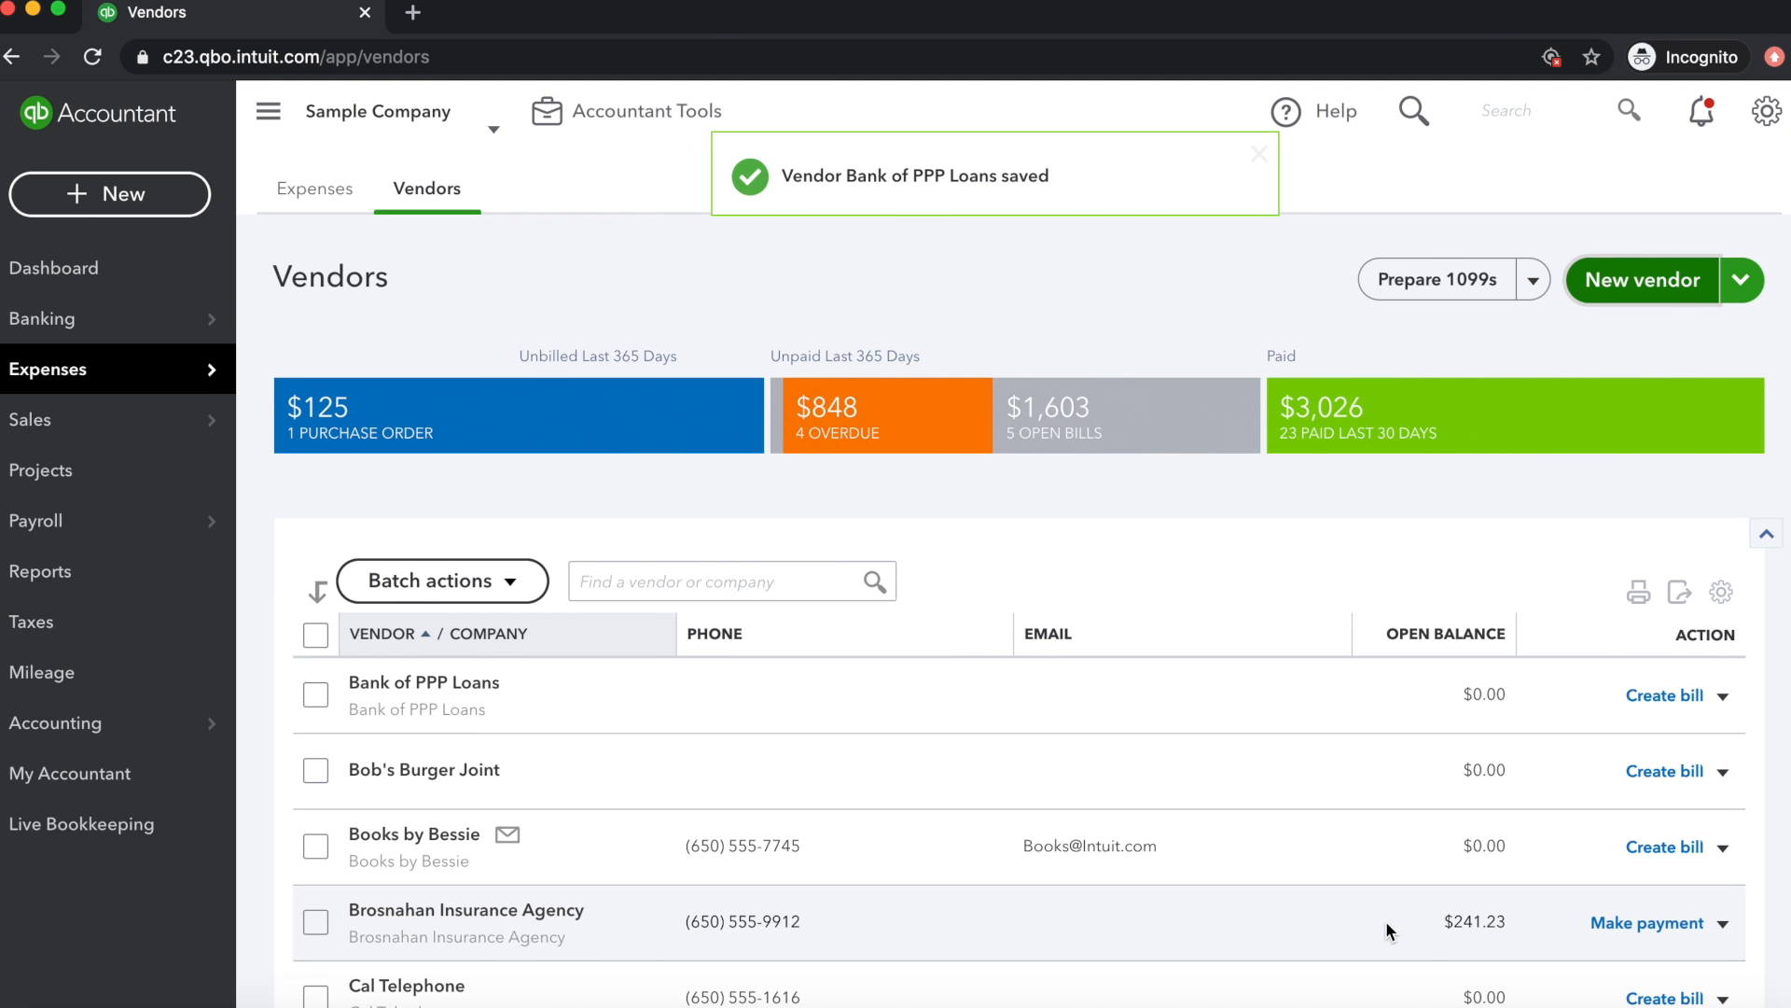
pyautogui.moveTo(517, 682); pyautogui.dragTo(330, 682)
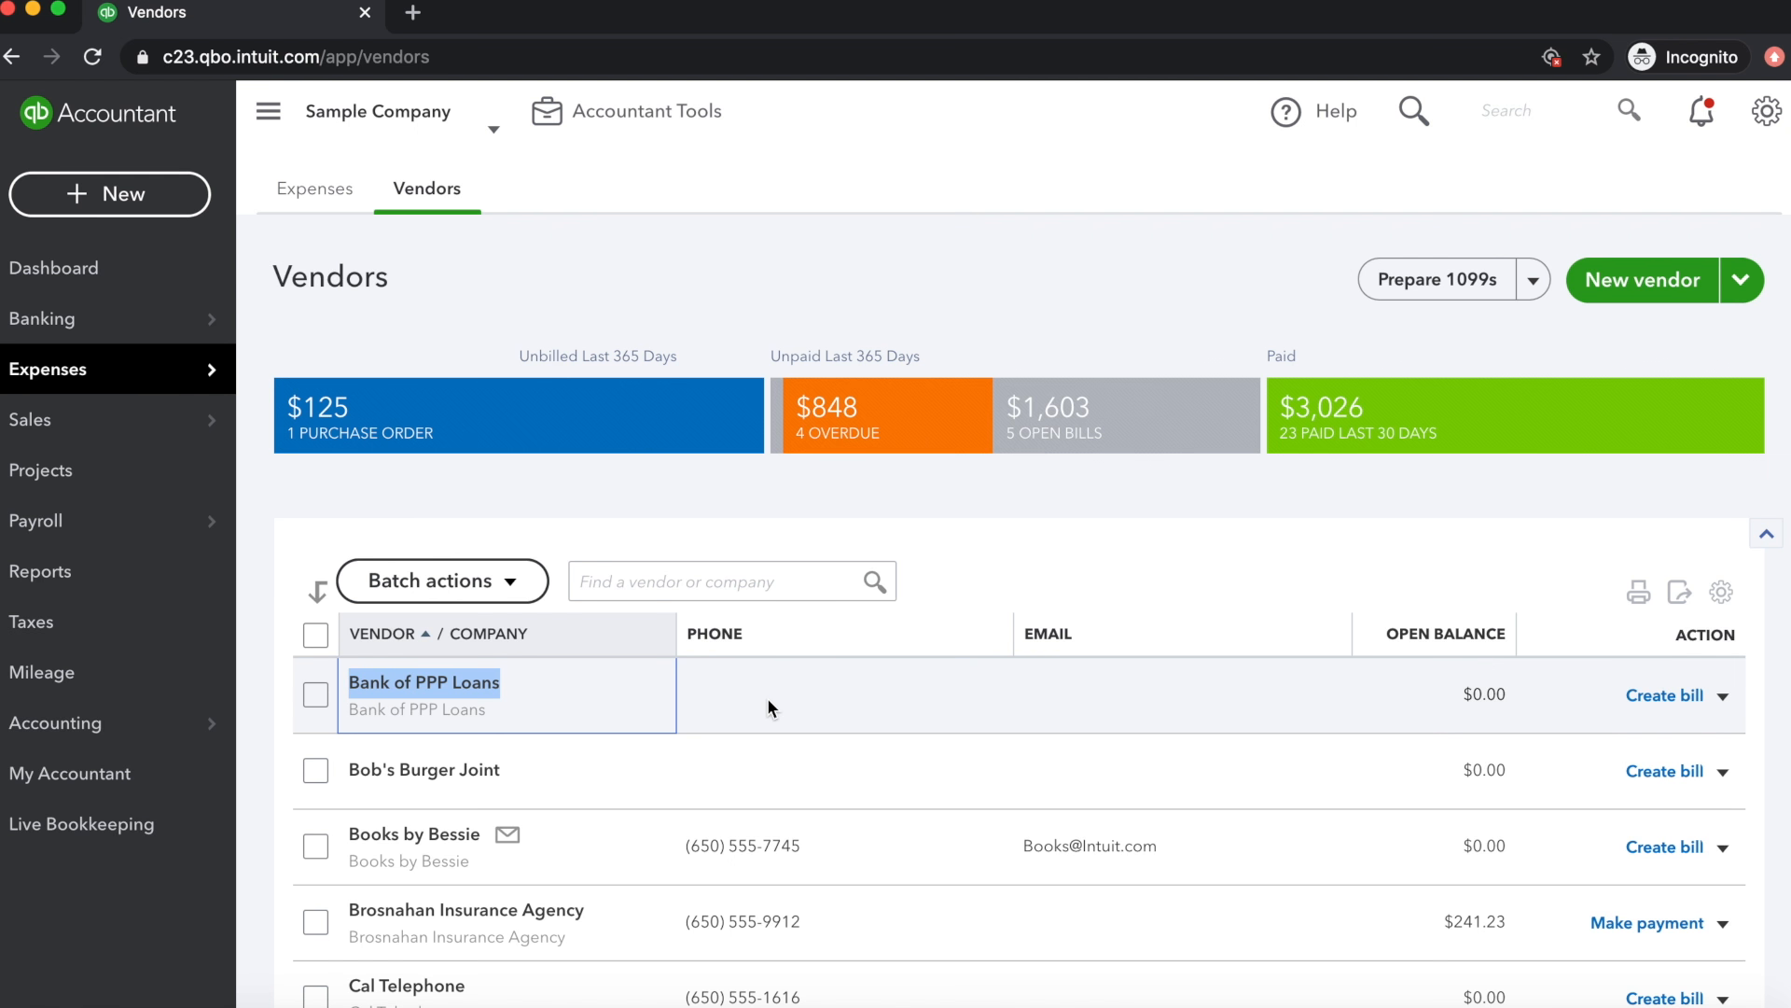
pyautogui.click(910, 641)
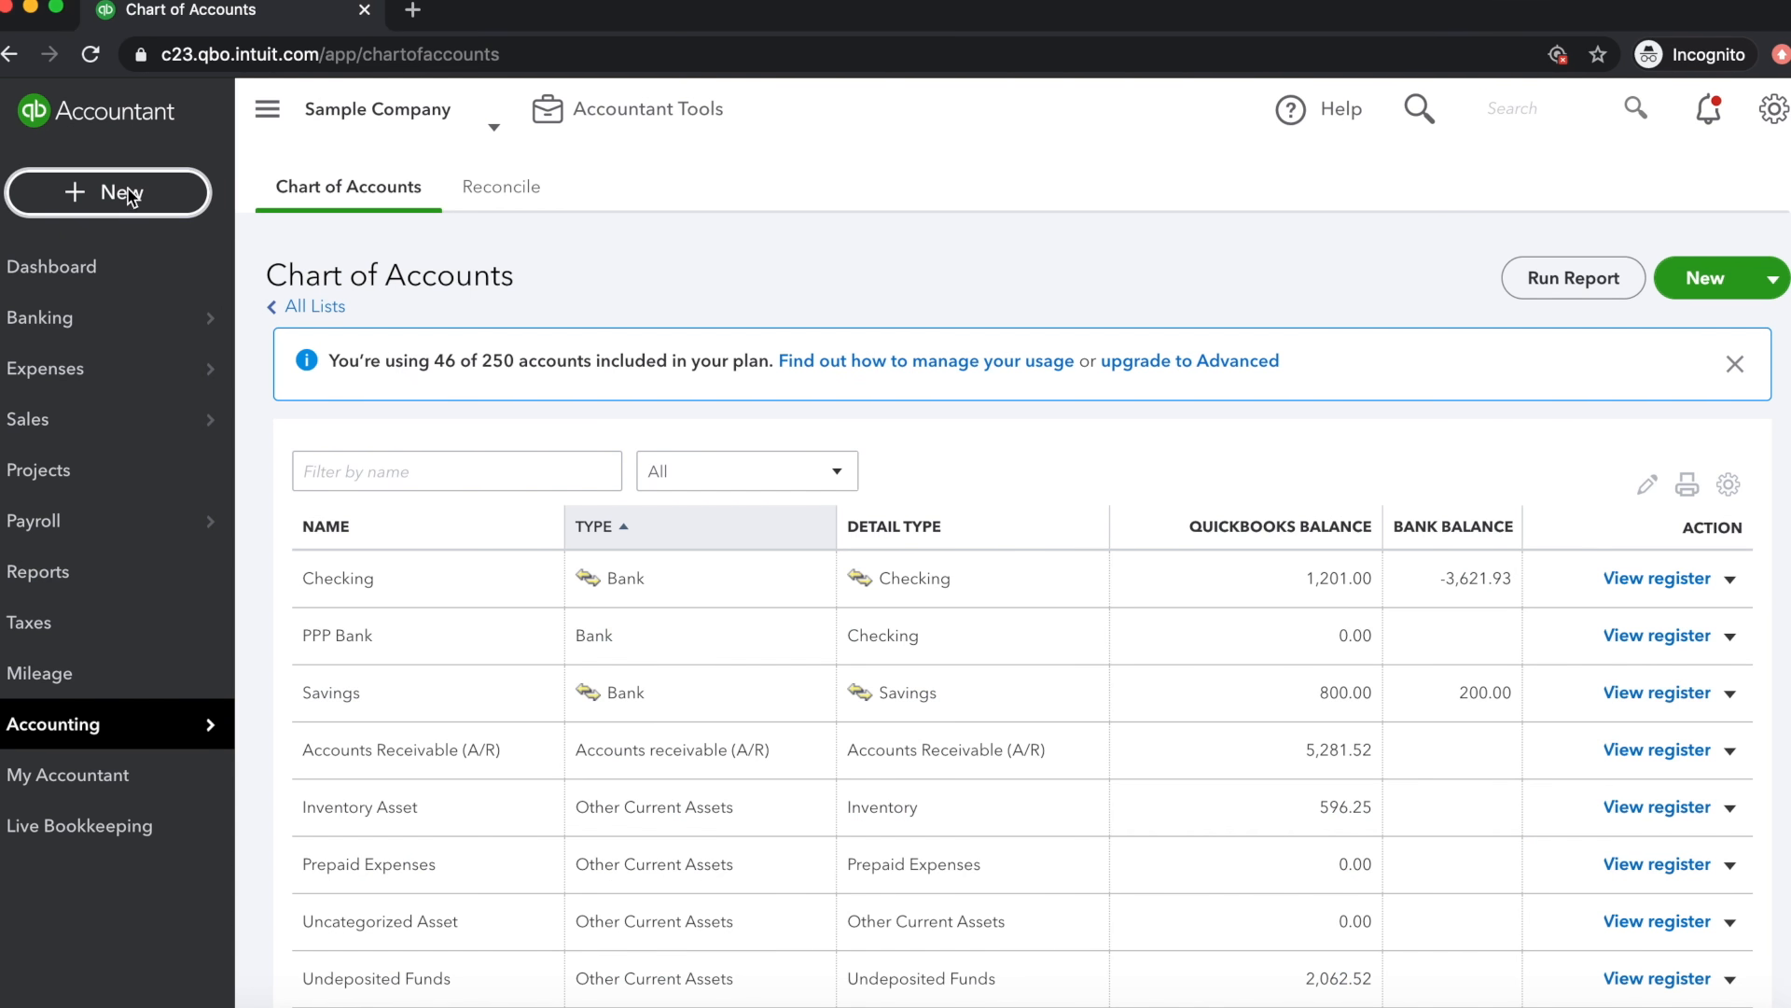
# Start a bank deposit into the PPP Bank account, keeping the date 04/24/2020
pyautogui.click(130, 191)
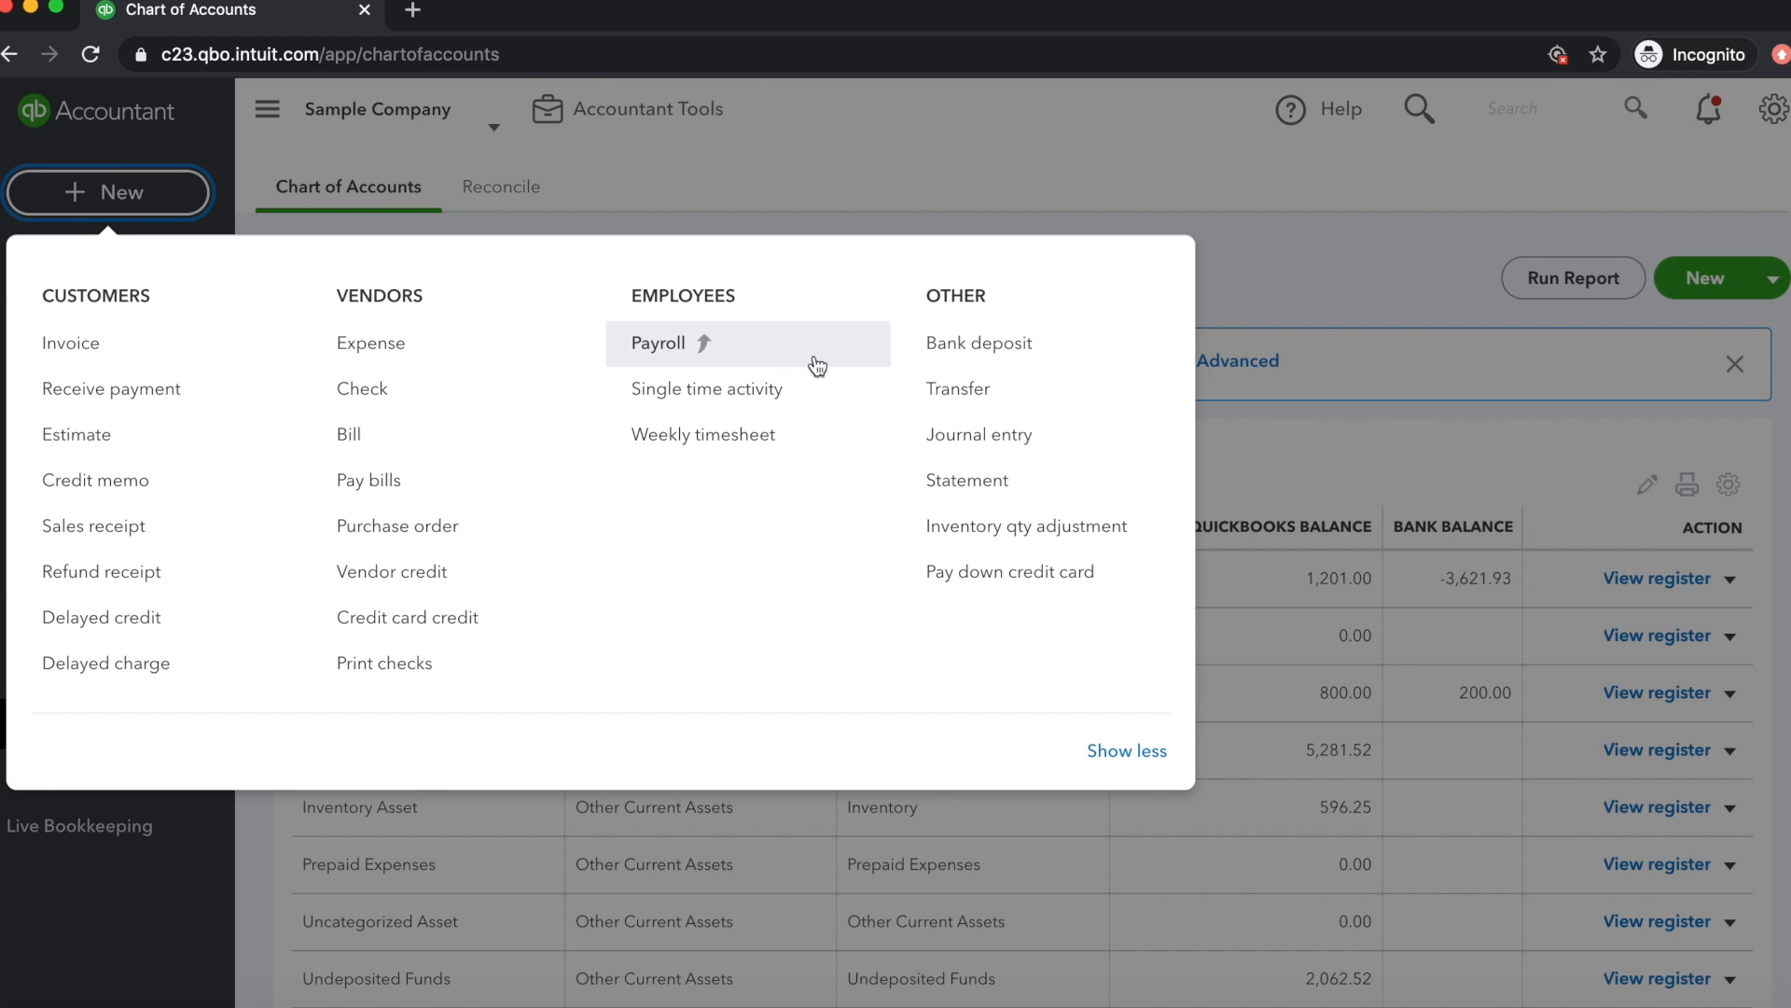
pyautogui.click(984, 353)
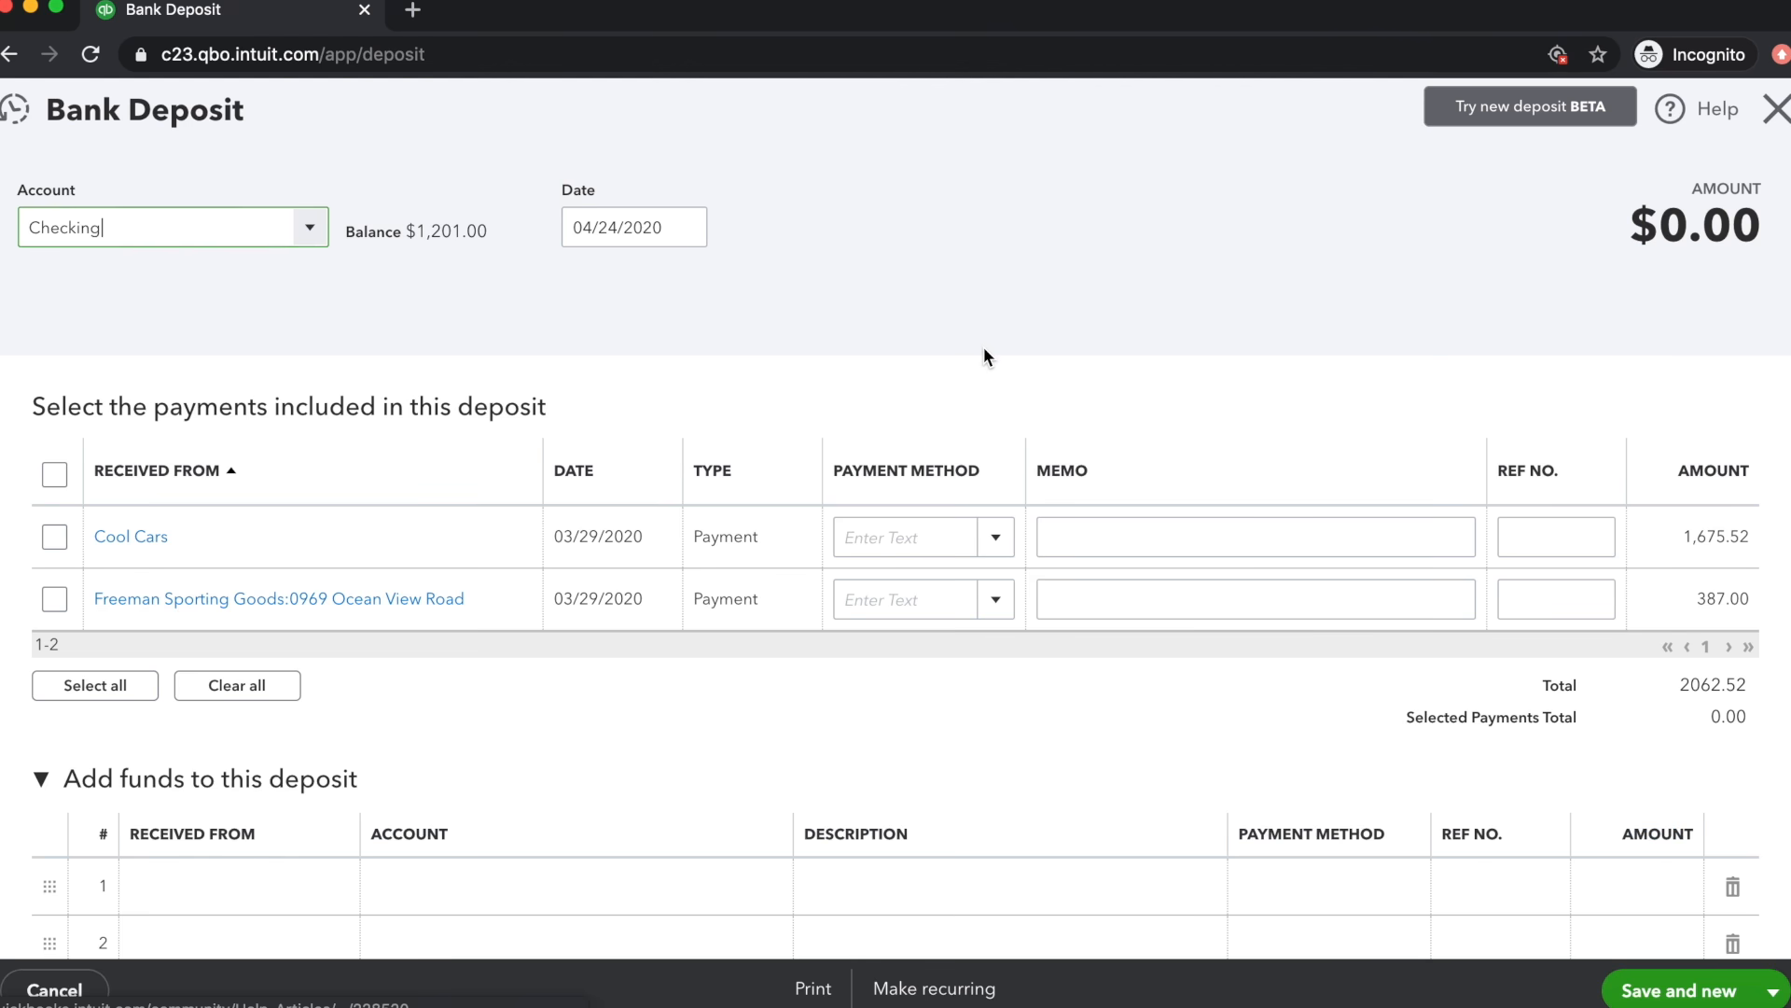
pyautogui.click(310, 227)
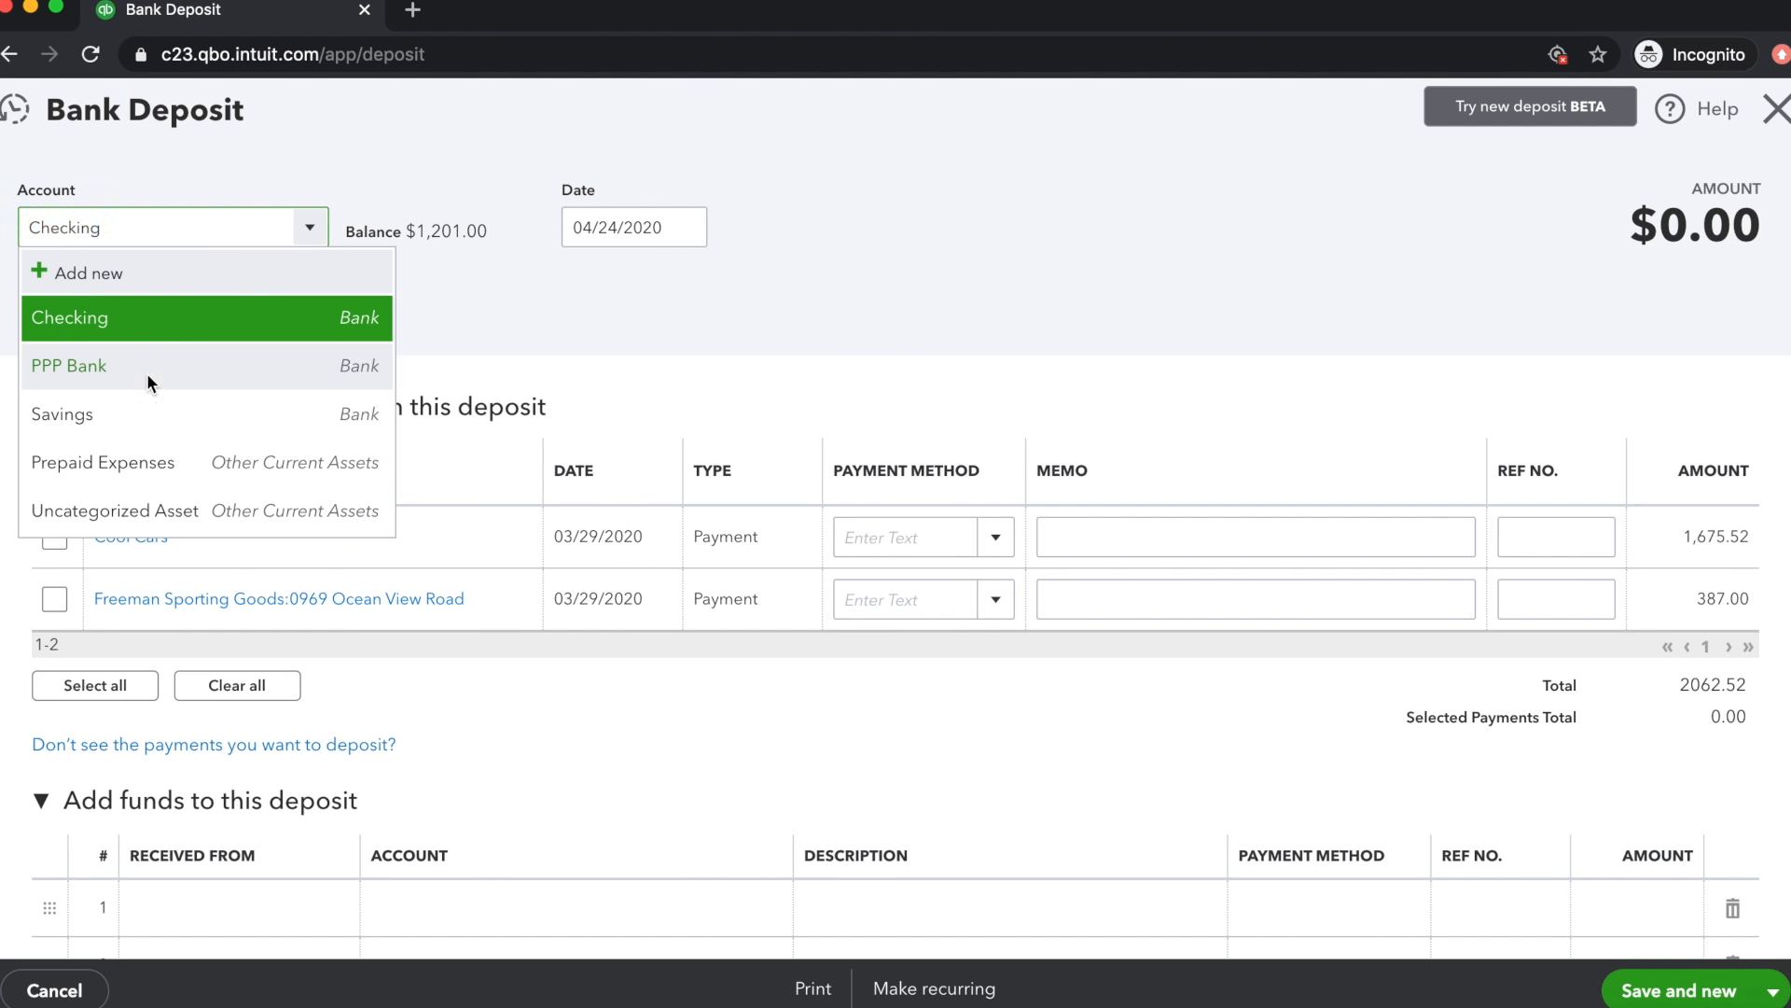
pyautogui.click(149, 380)
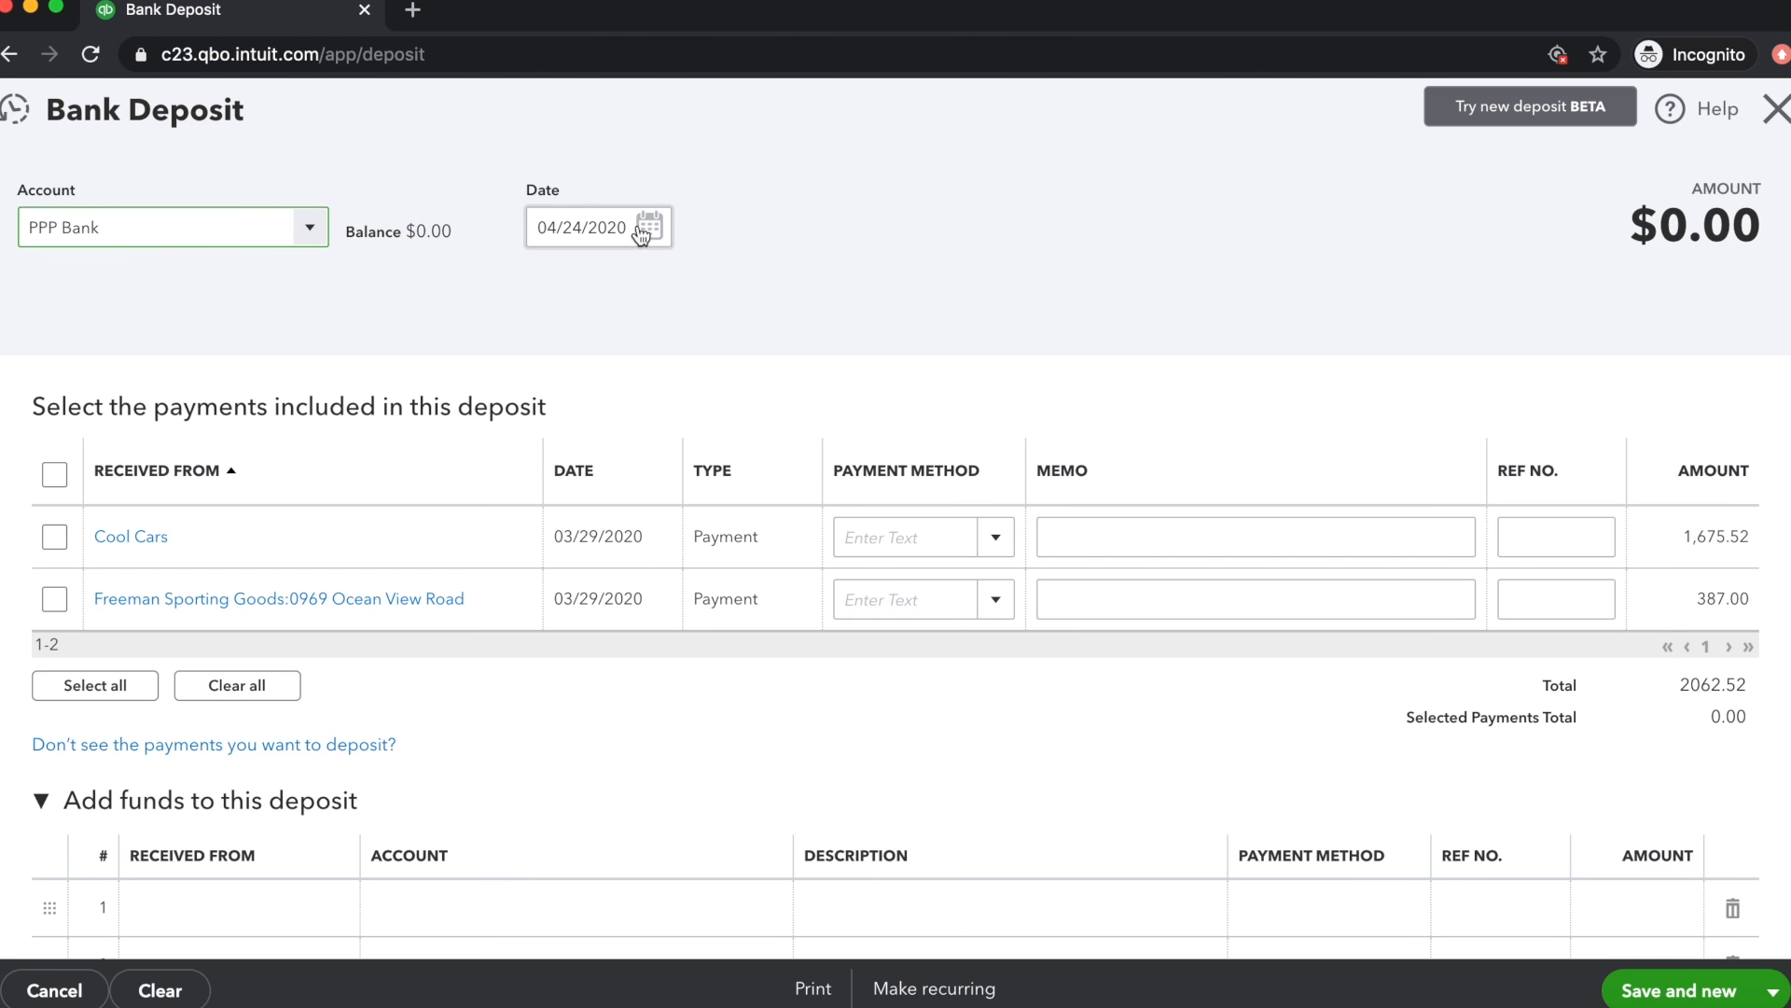
pyautogui.press('Tab')
pyautogui.click(587, 270)
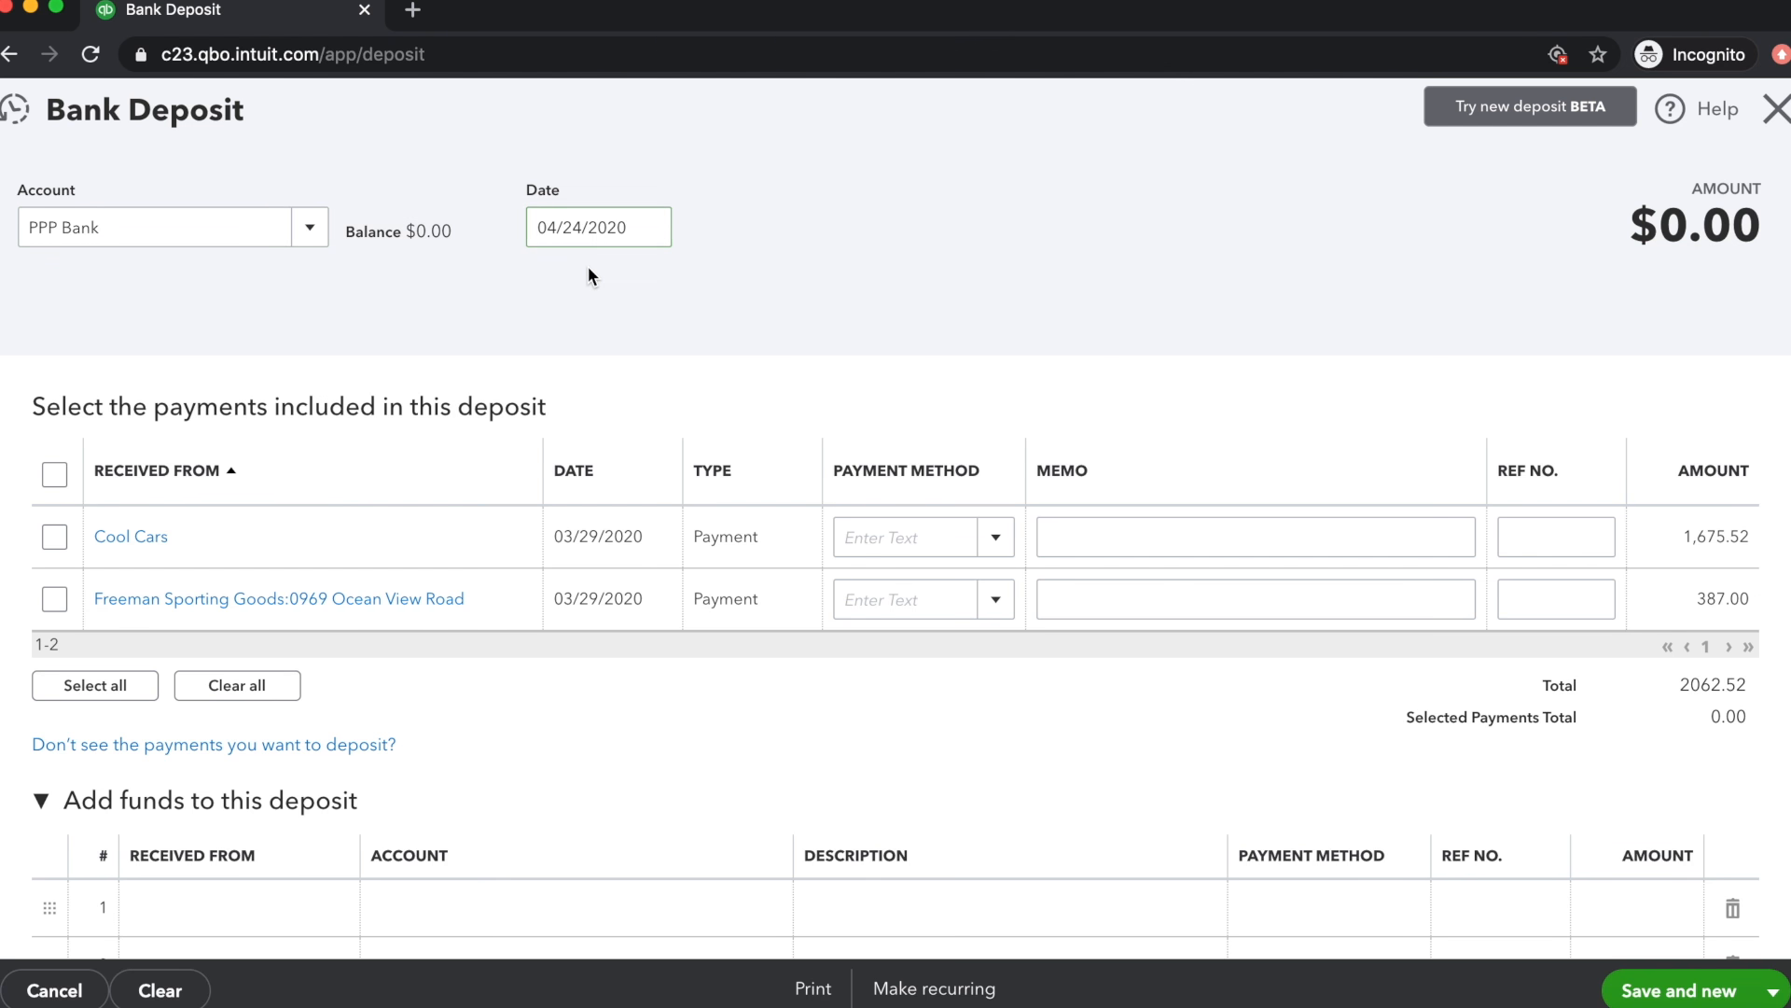
# Fill the first added-funds line with Bank of PPP Loans as the payer and PPP Loan Payable as the account
pyautogui.scroll(-5, 643, 308)
pyautogui.scroll(-1, 658, 313)
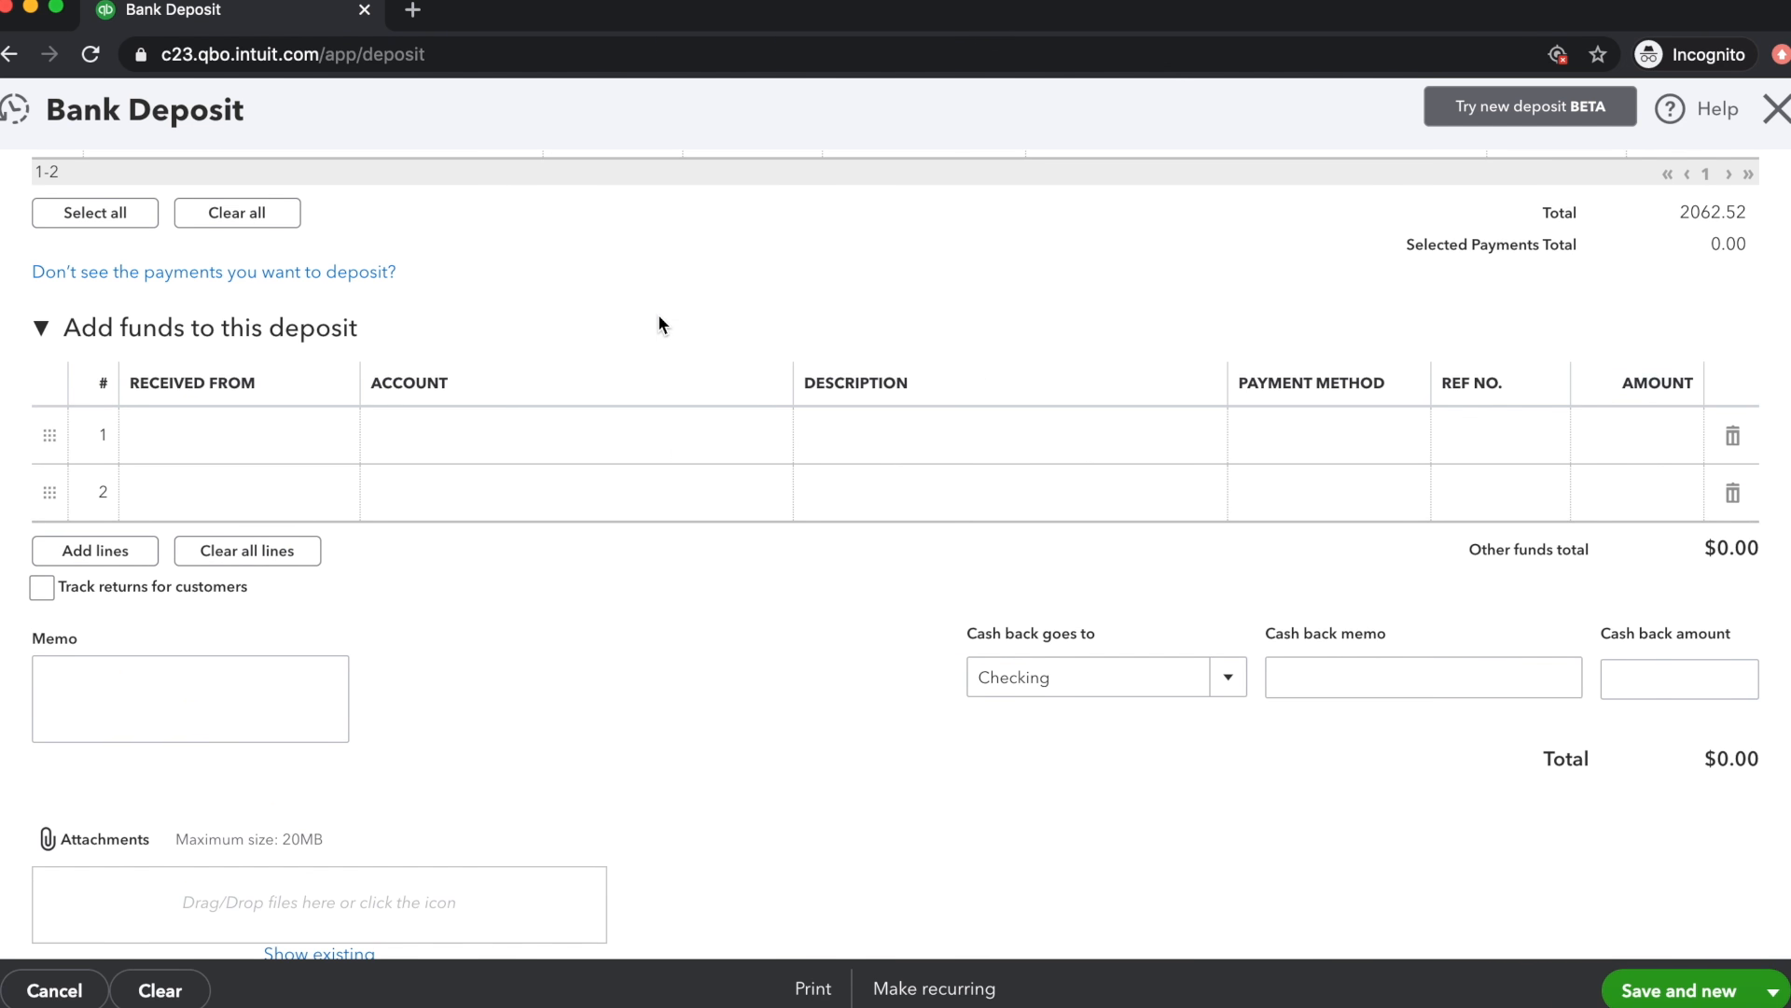
pyautogui.click(241, 431)
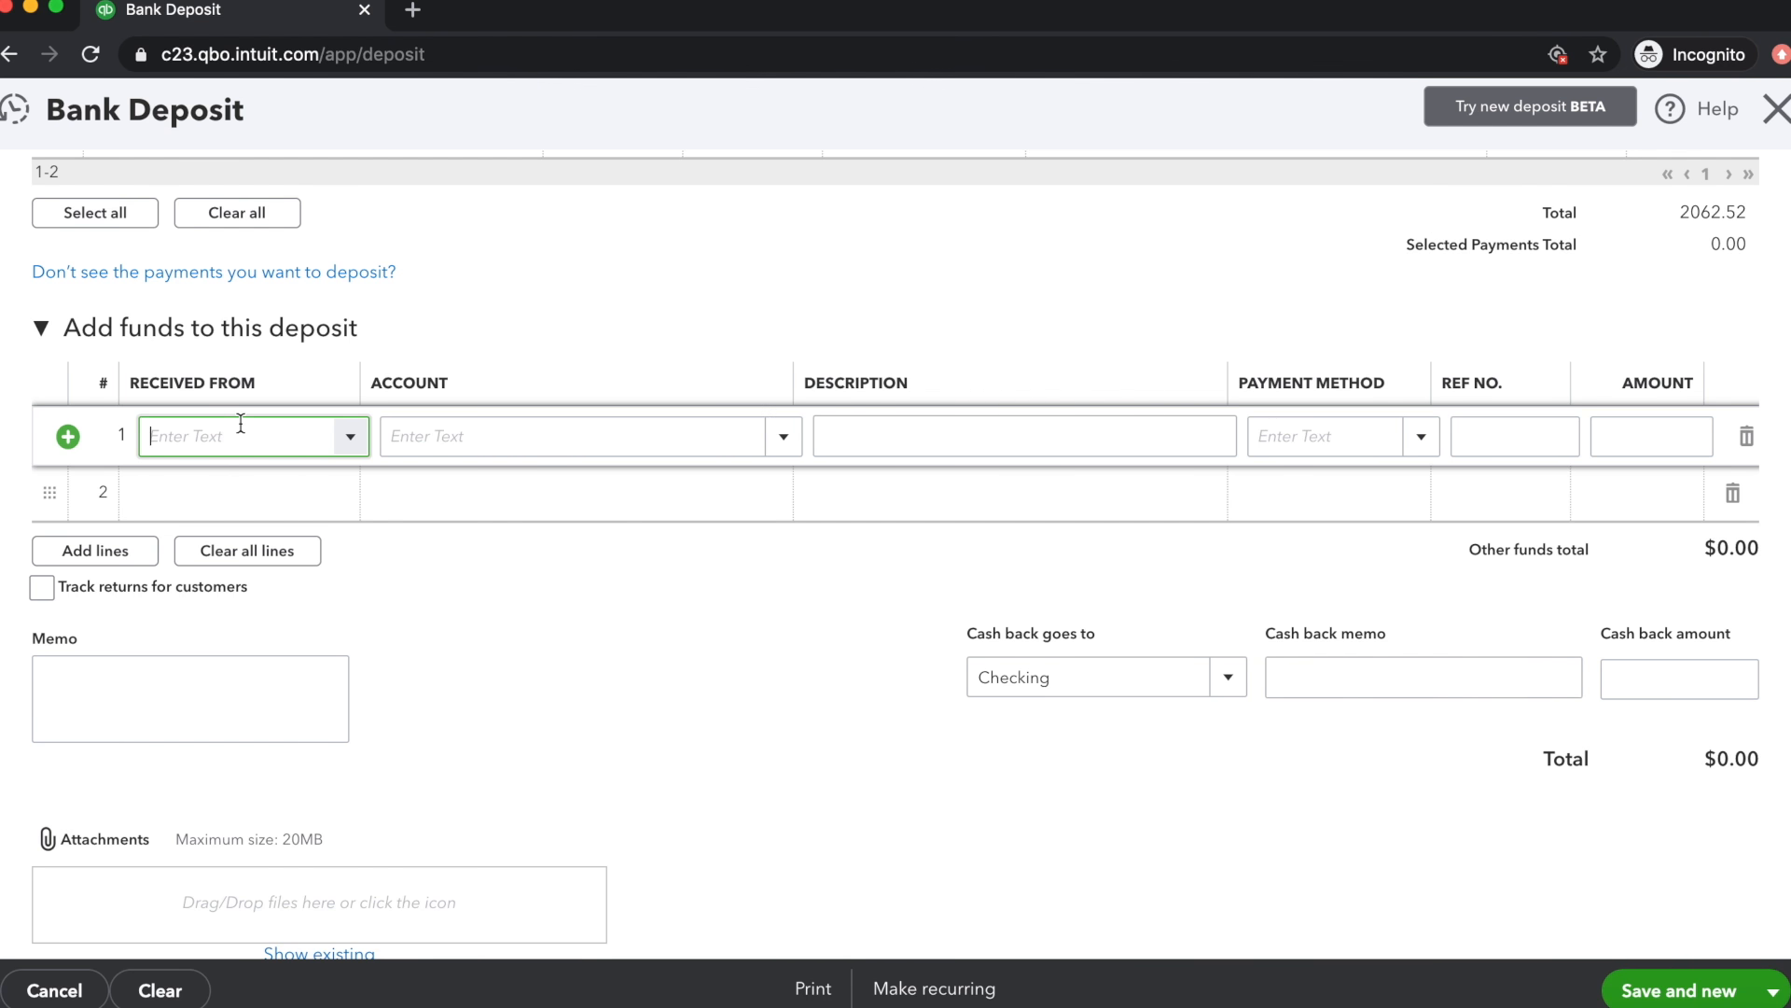
pyautogui.write('bank')
pyautogui.click(273, 532)
pyautogui.click(472, 439)
pyautogui.write('ppp')
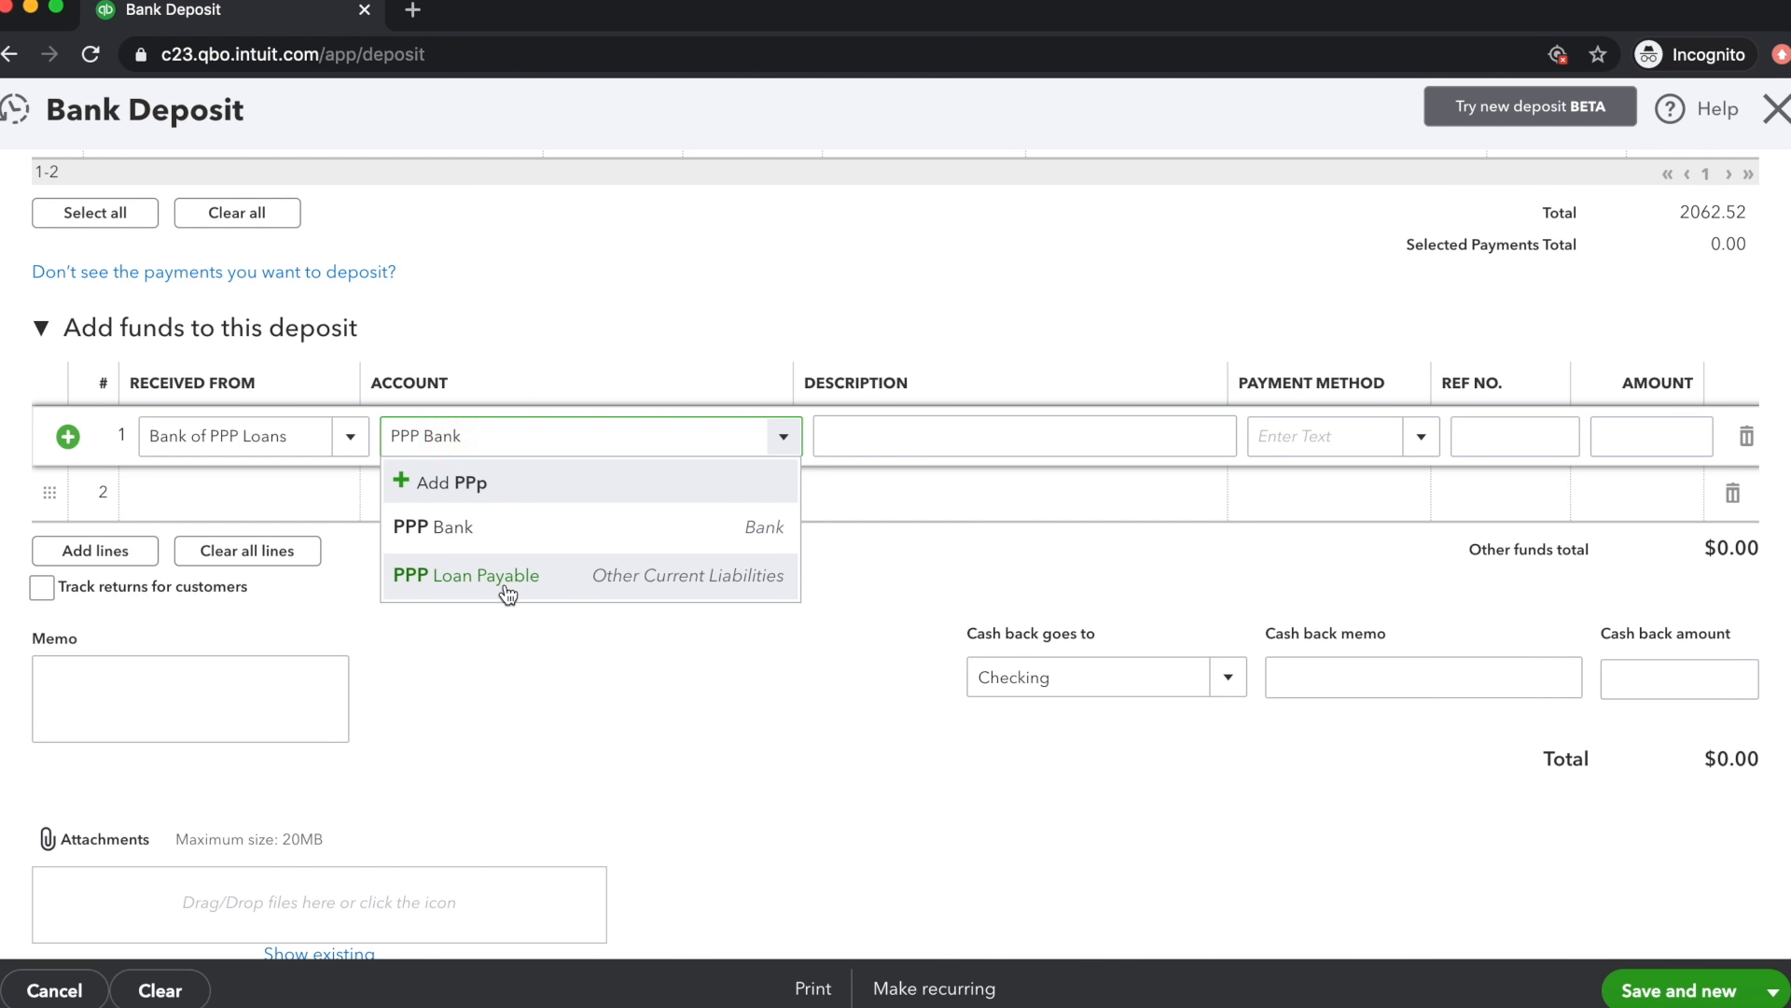
pyautogui.click(506, 586)
# Describe the added-funds line as "Receipt of PPP Funds" and set its amount to 80,000
pyautogui.click(890, 439)
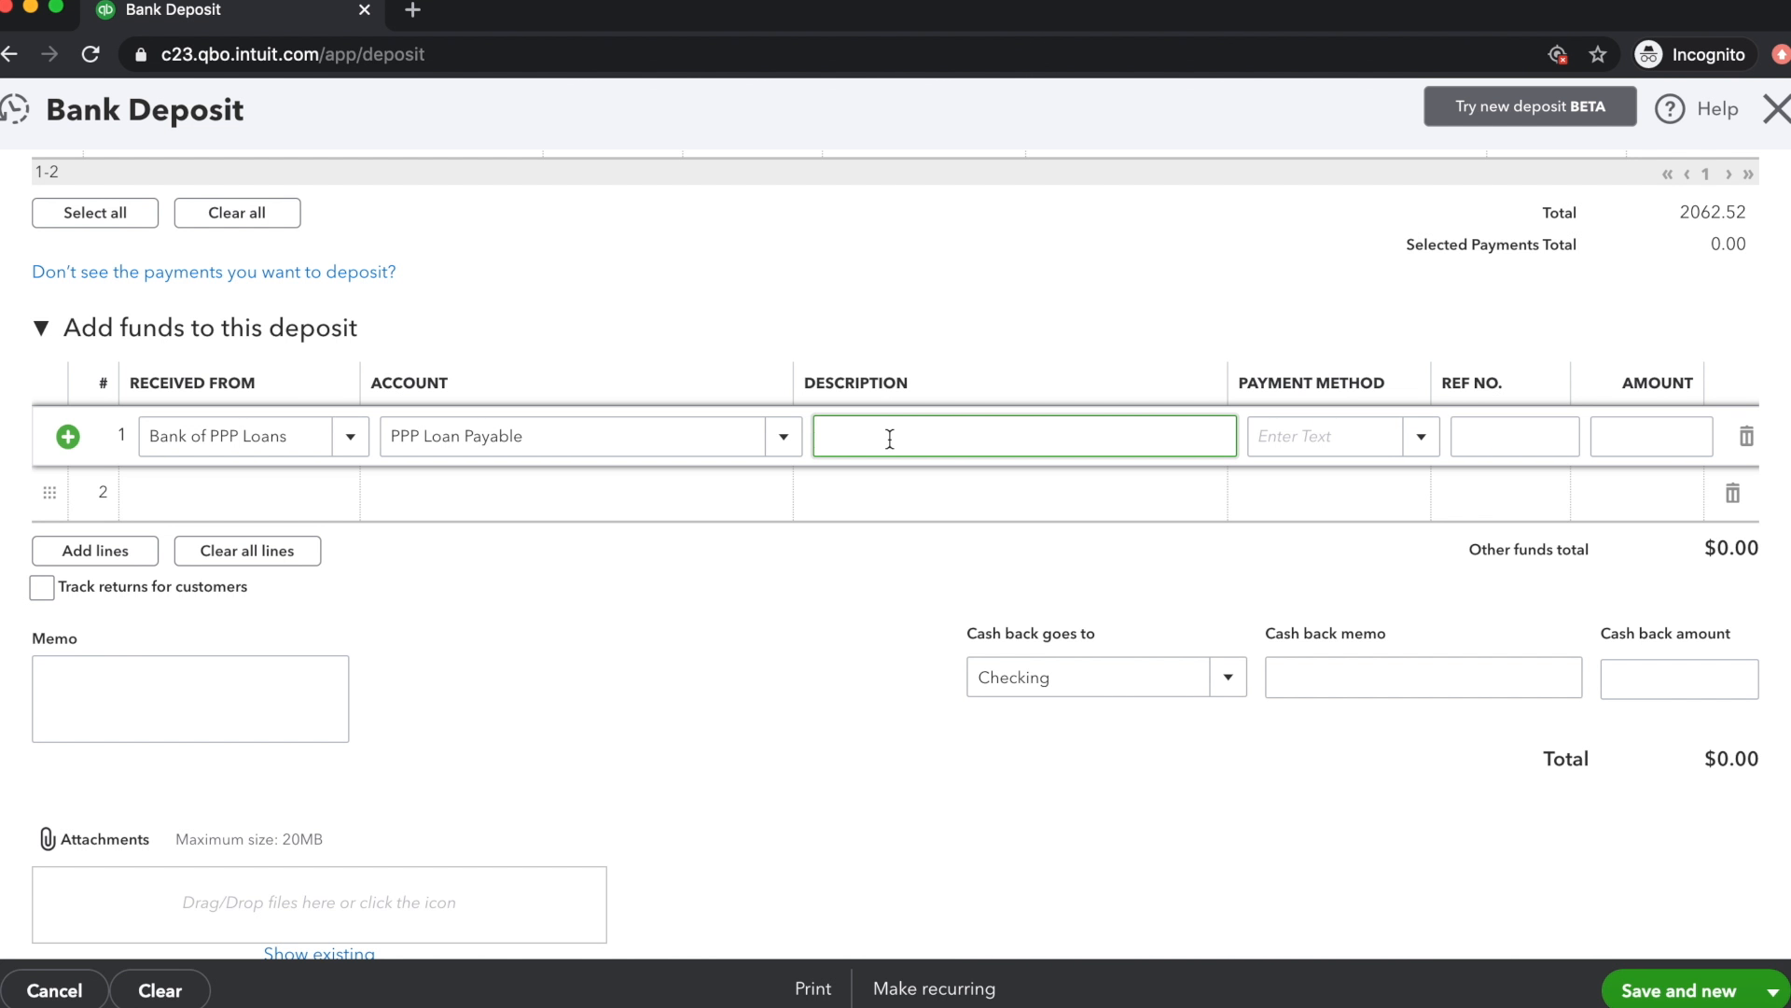
pyautogui.write('Receipt of PPP Funds')
pyautogui.click(1652, 436)
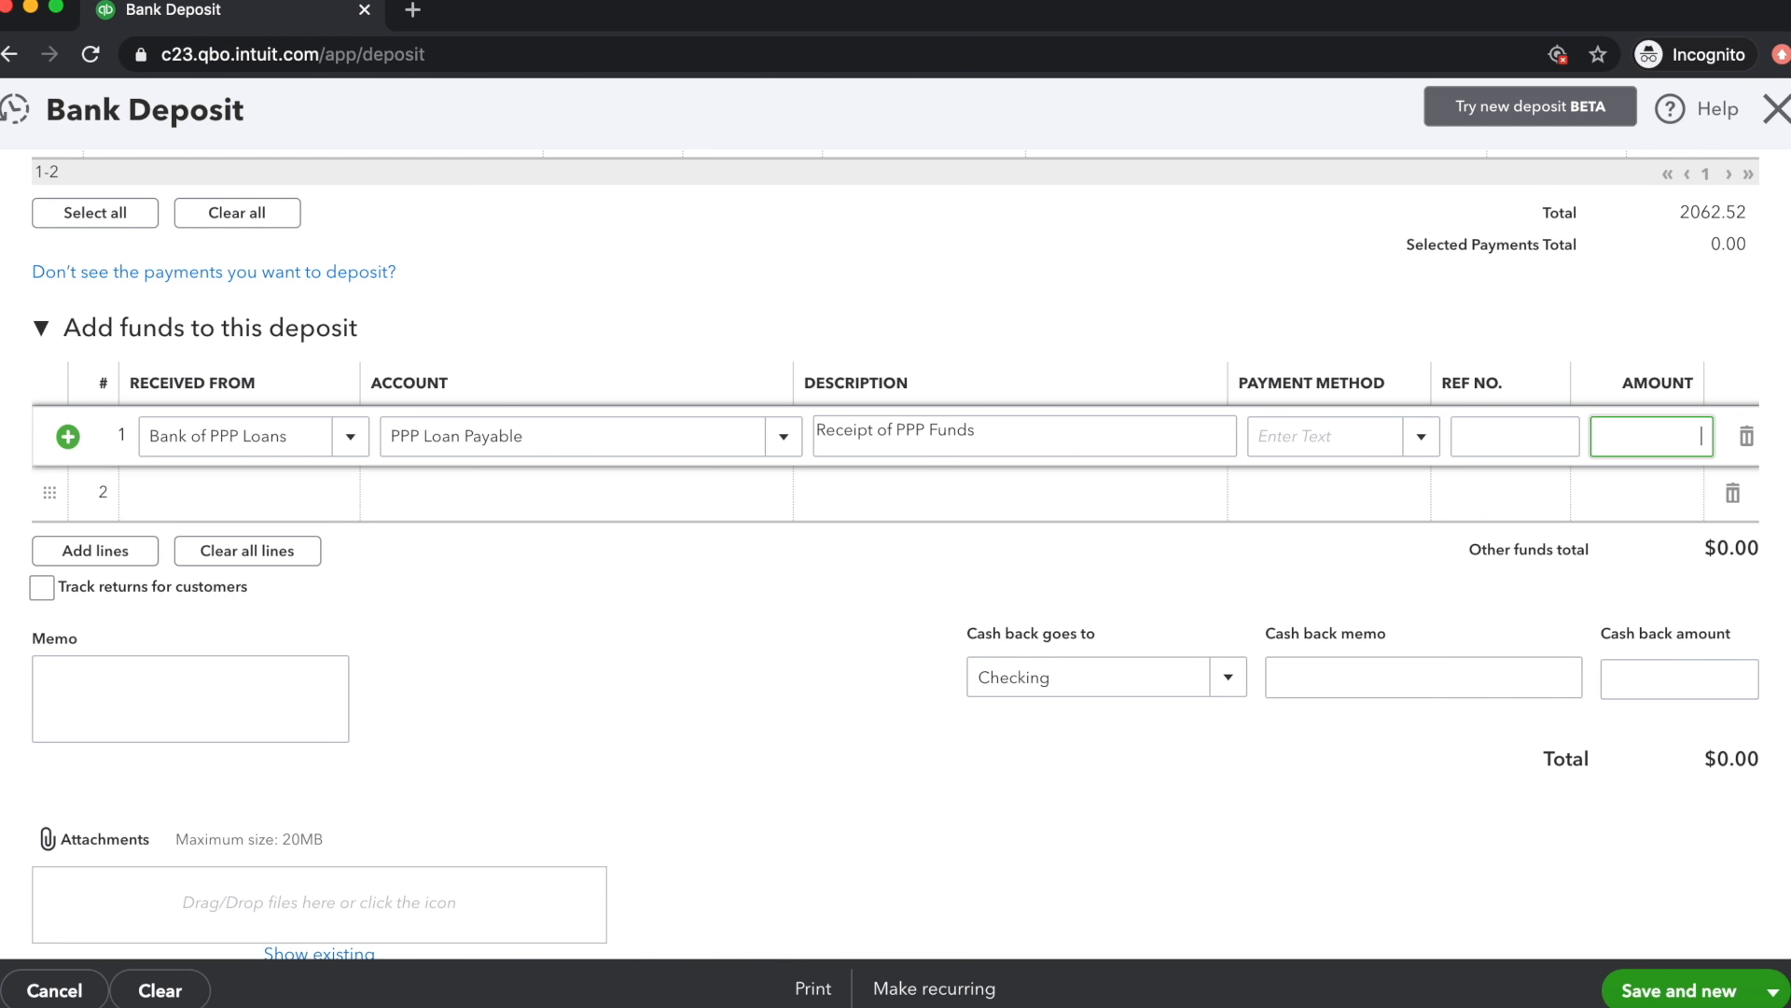
pyautogui.write('80000')
pyautogui.click(854, 600)
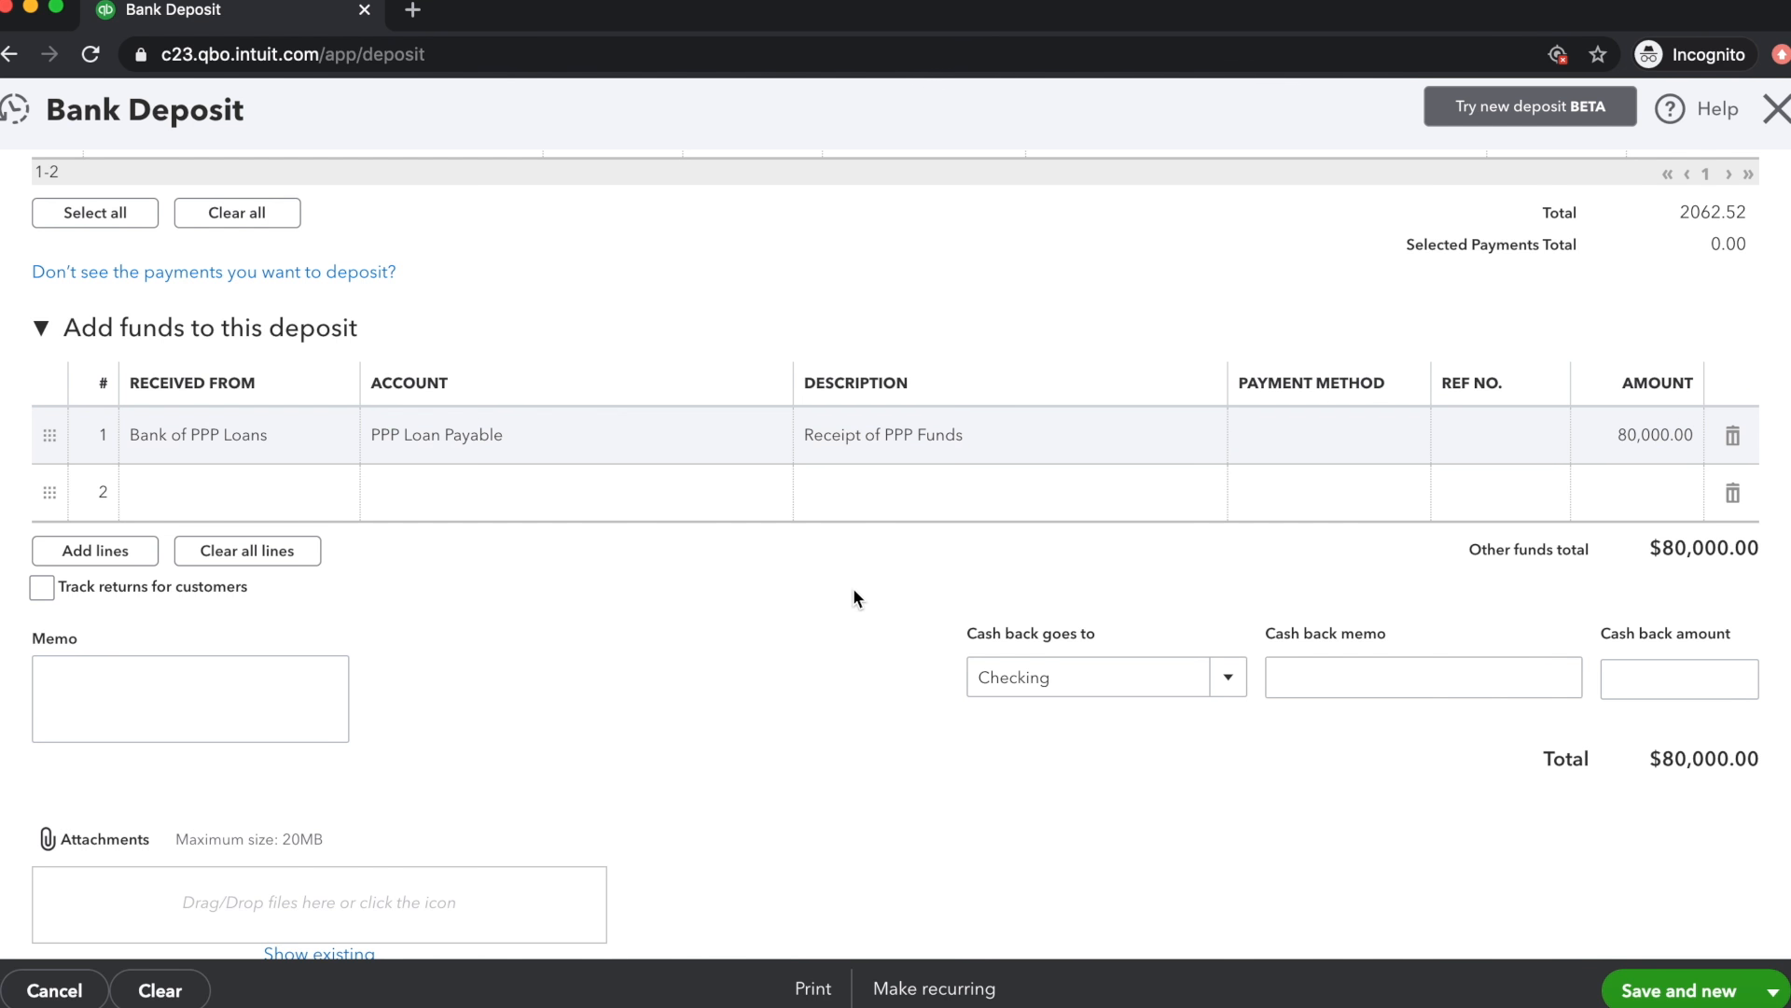
# Save and close the deposit, and check the PPP Bank balance in the chart of accounts
pyautogui.click(1768, 987)
pyautogui.click(1708, 961)
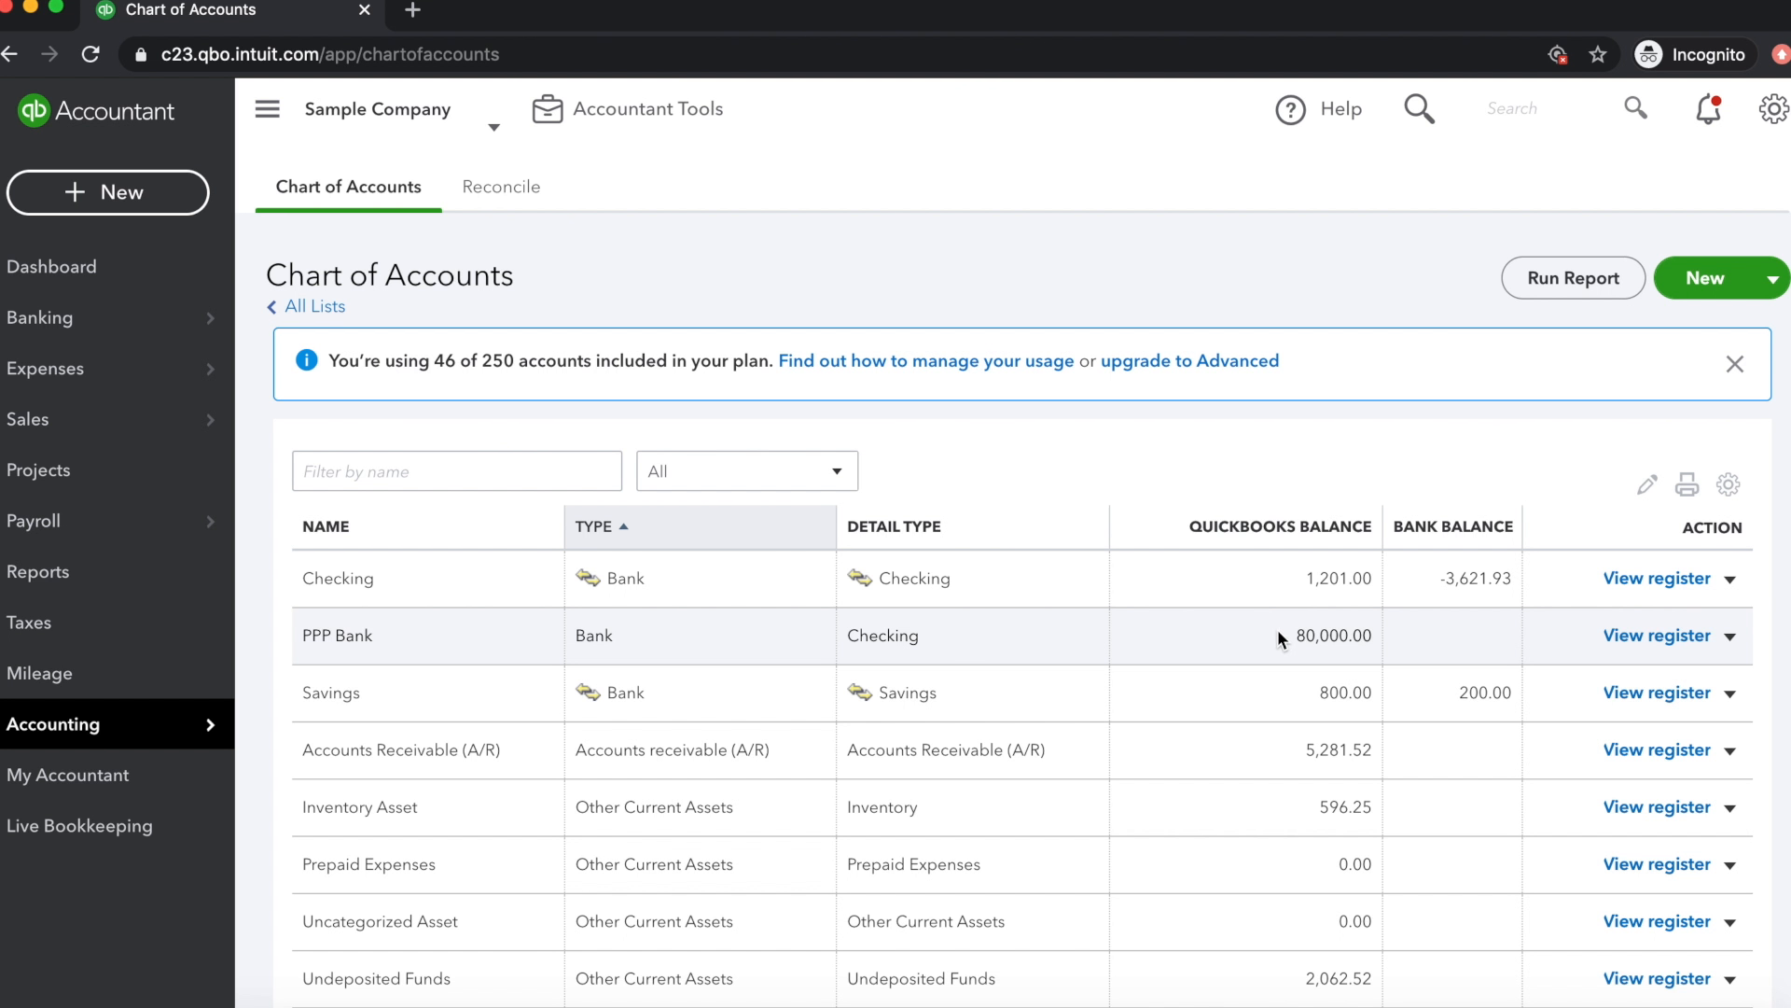
pyautogui.moveTo(1278, 631); pyautogui.dragTo(1372, 630)
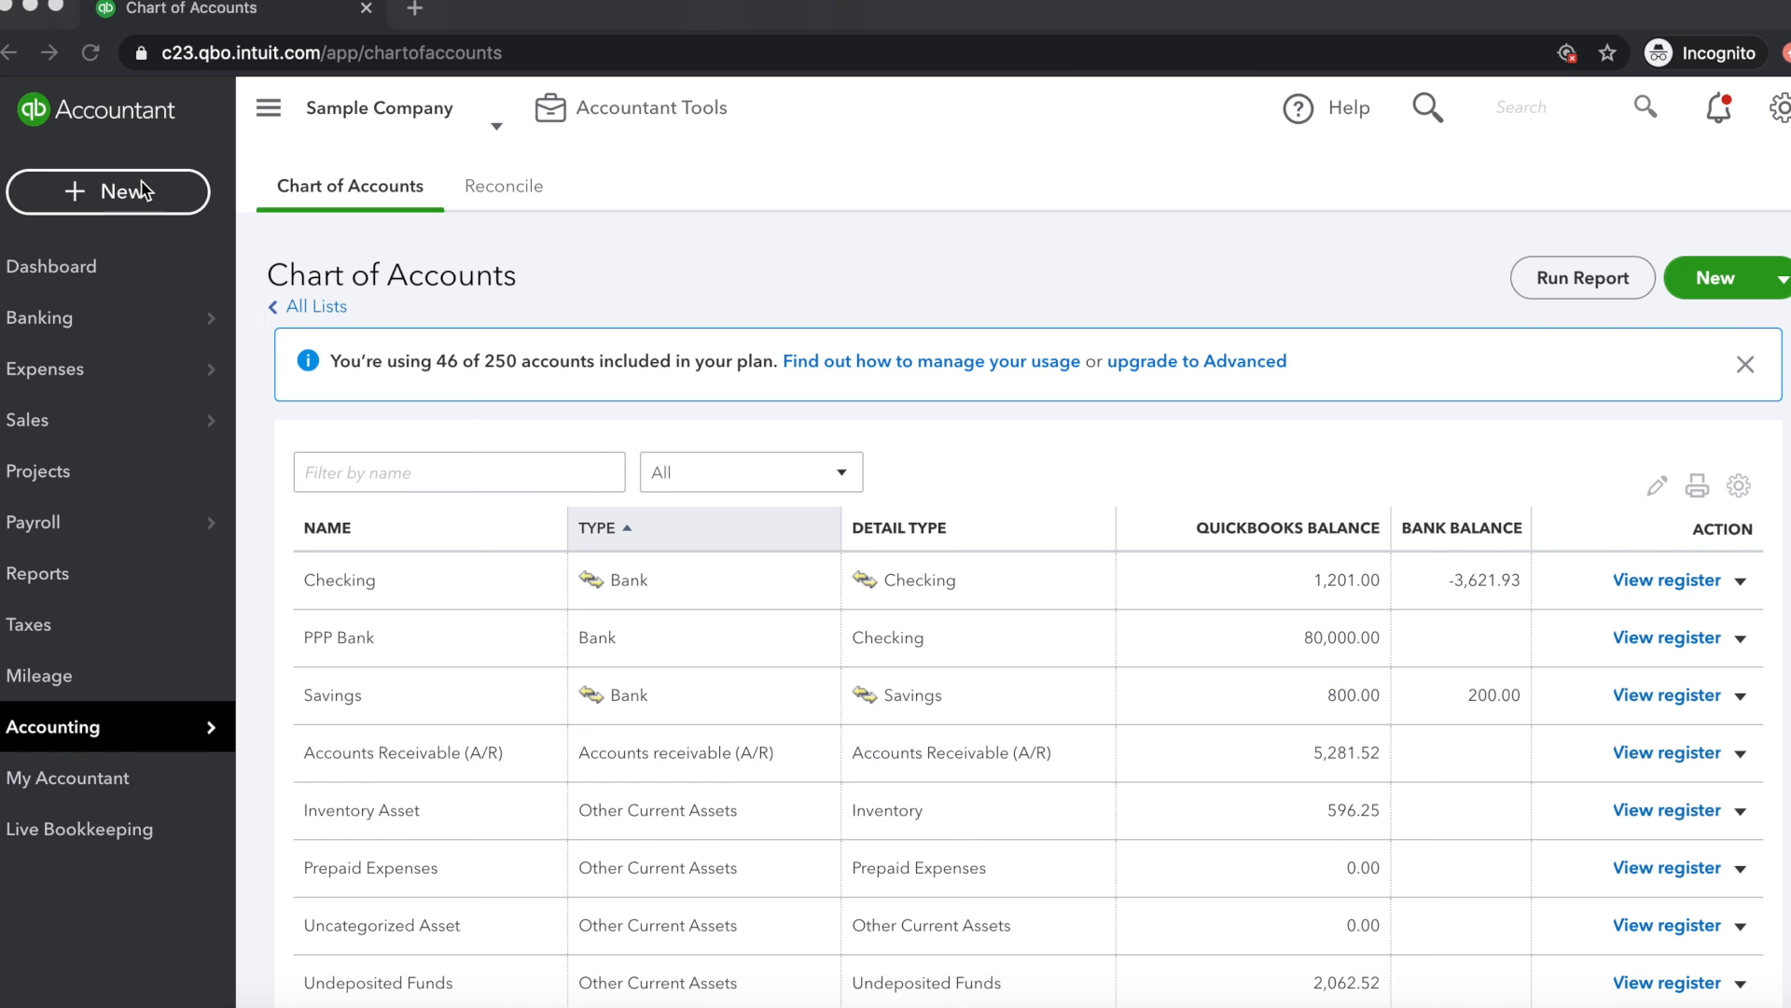
# Start a funds transfer from the PPP Bank account to the Checking account
pyautogui.click(137, 198)
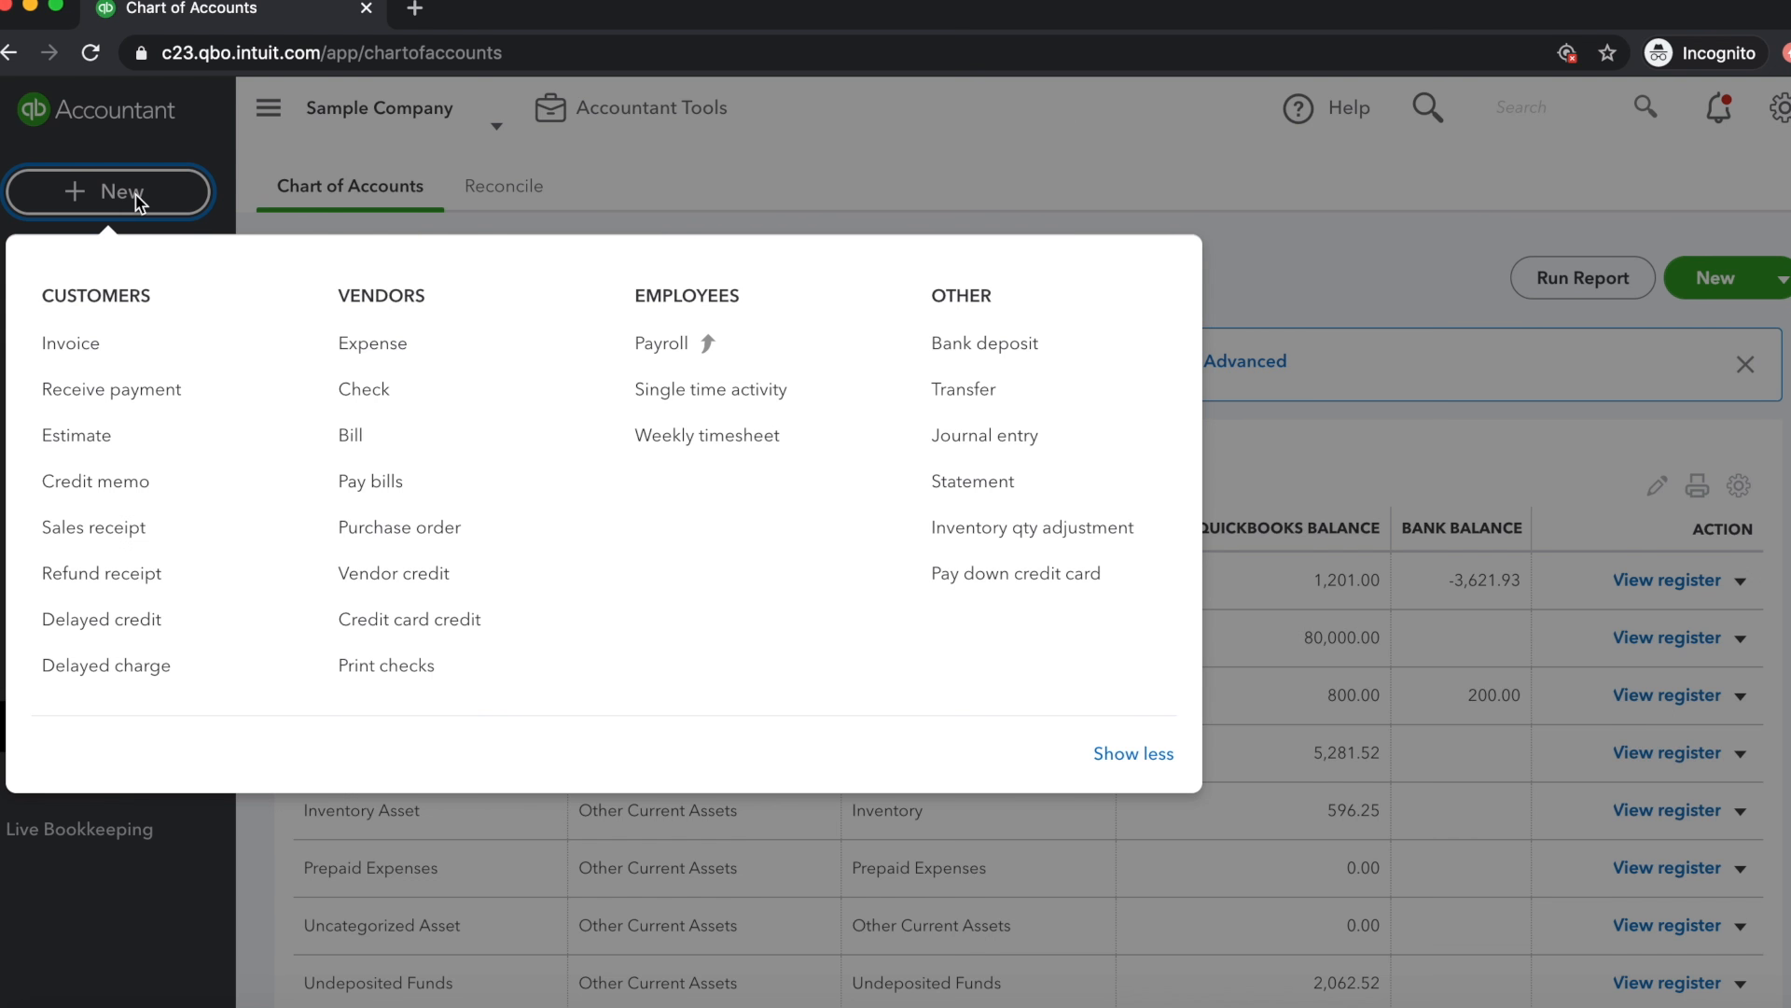
pyautogui.click(976, 389)
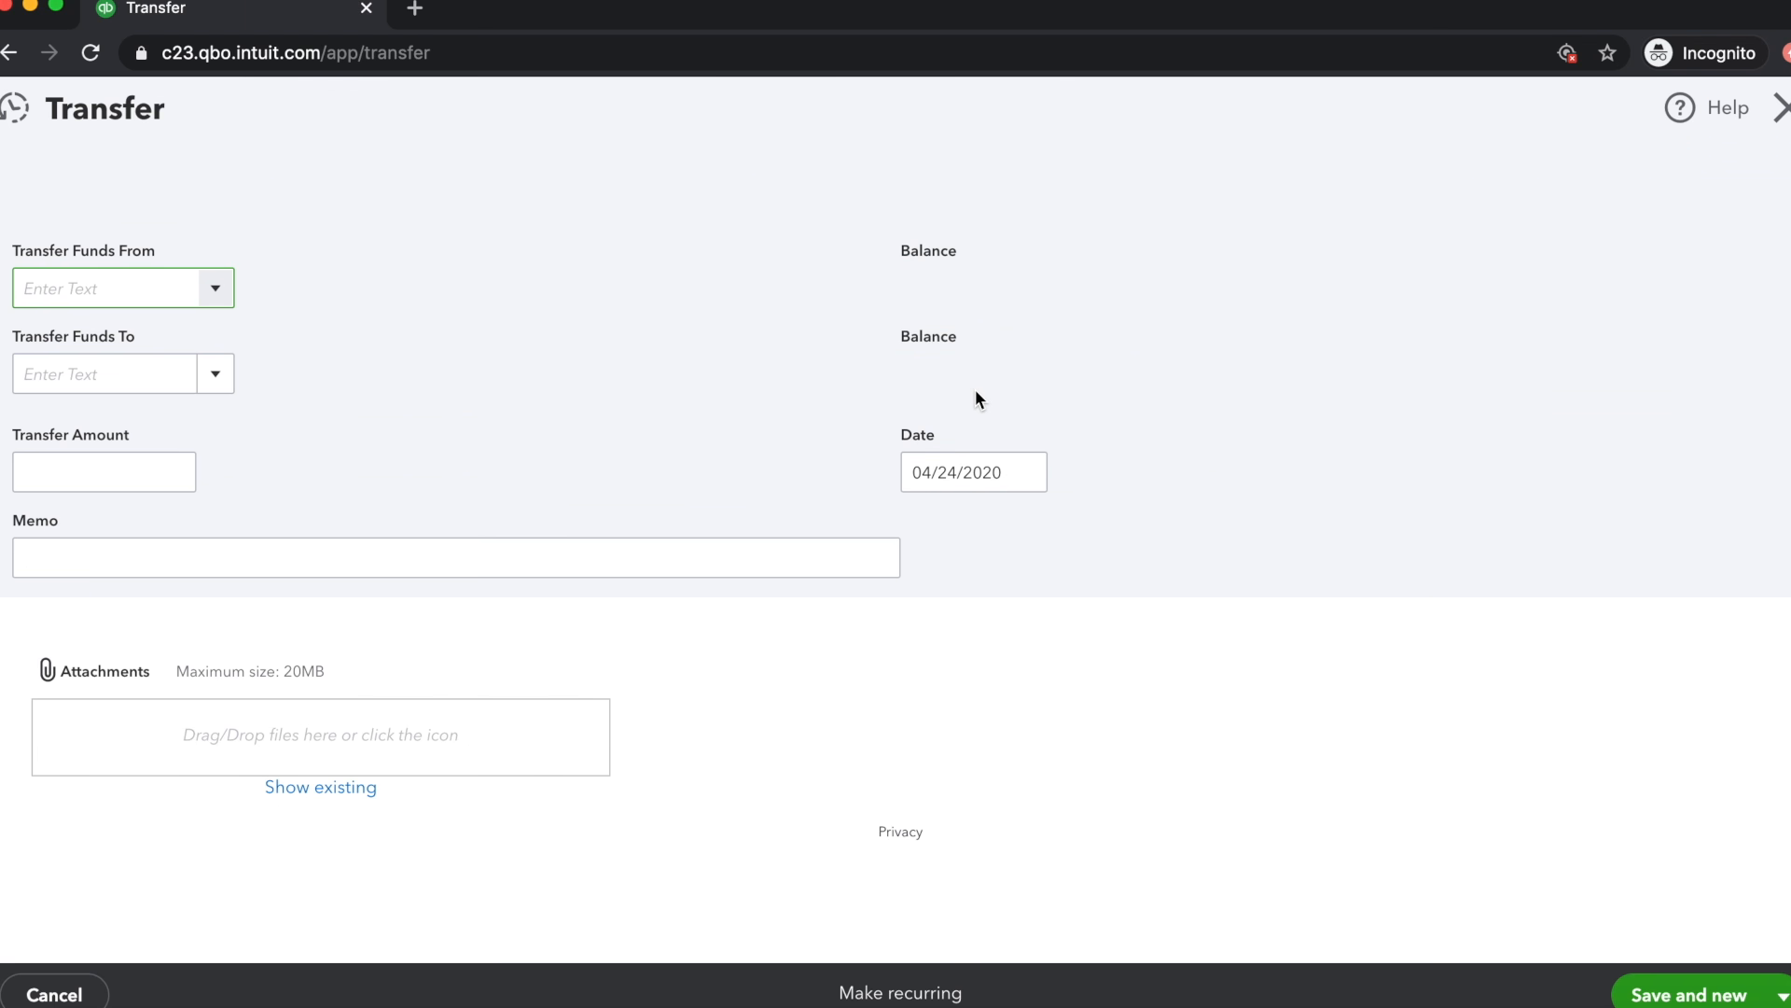
pyautogui.click(217, 291)
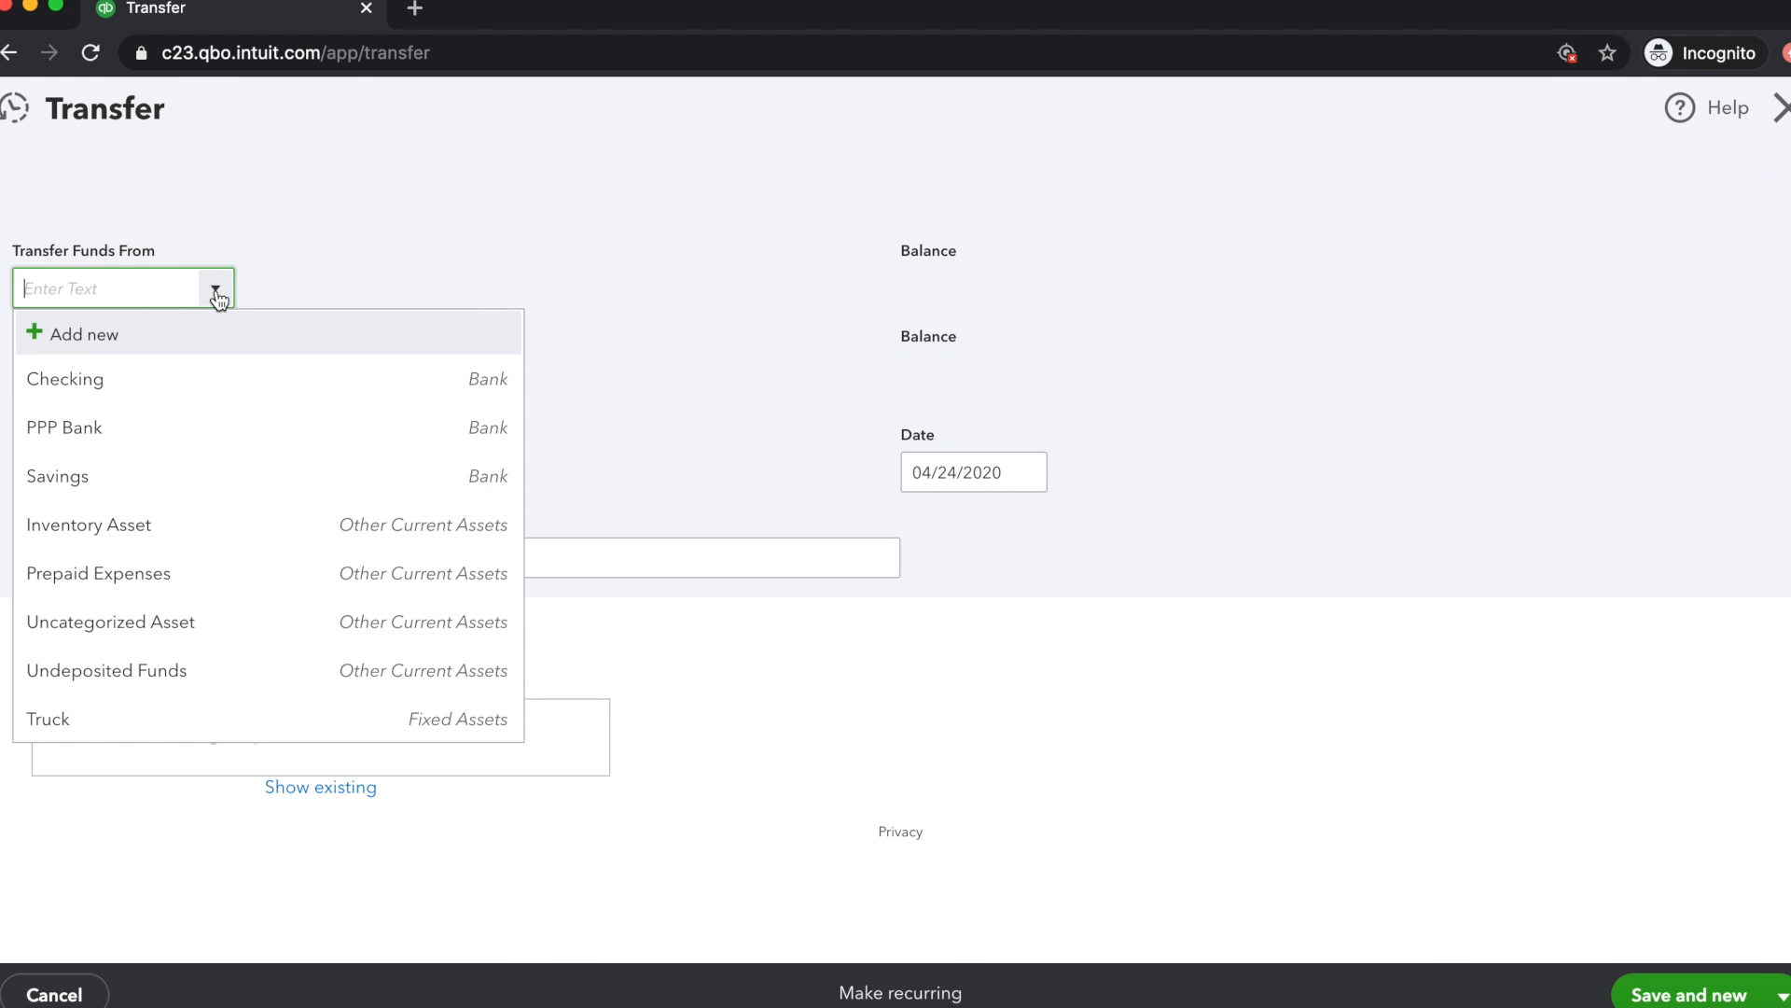
pyautogui.click(144, 435)
pyautogui.click(217, 373)
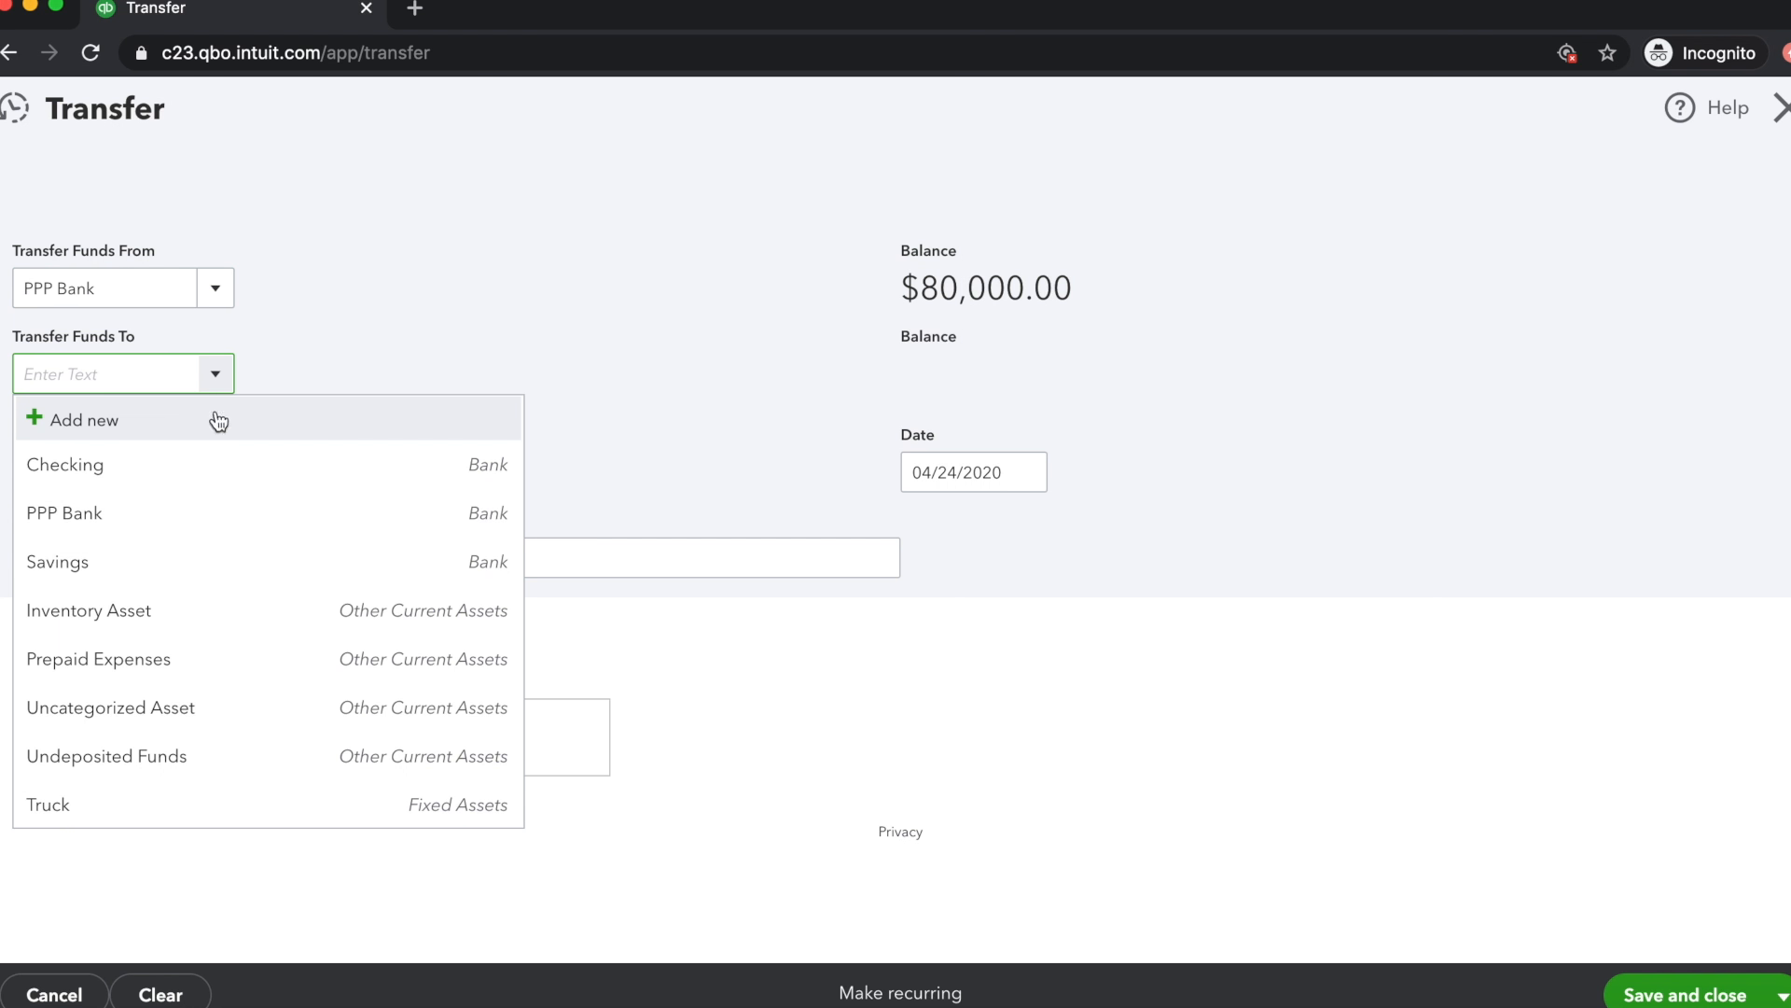
pyautogui.click(189, 482)
# Set the transfer amount to 1,300 and enter the memo "Health Insurance: April 2020"
pyautogui.click(116, 482)
pyautogui.write('1,300')
pyautogui.click(126, 556)
pyautogui.write('Health Insurance')
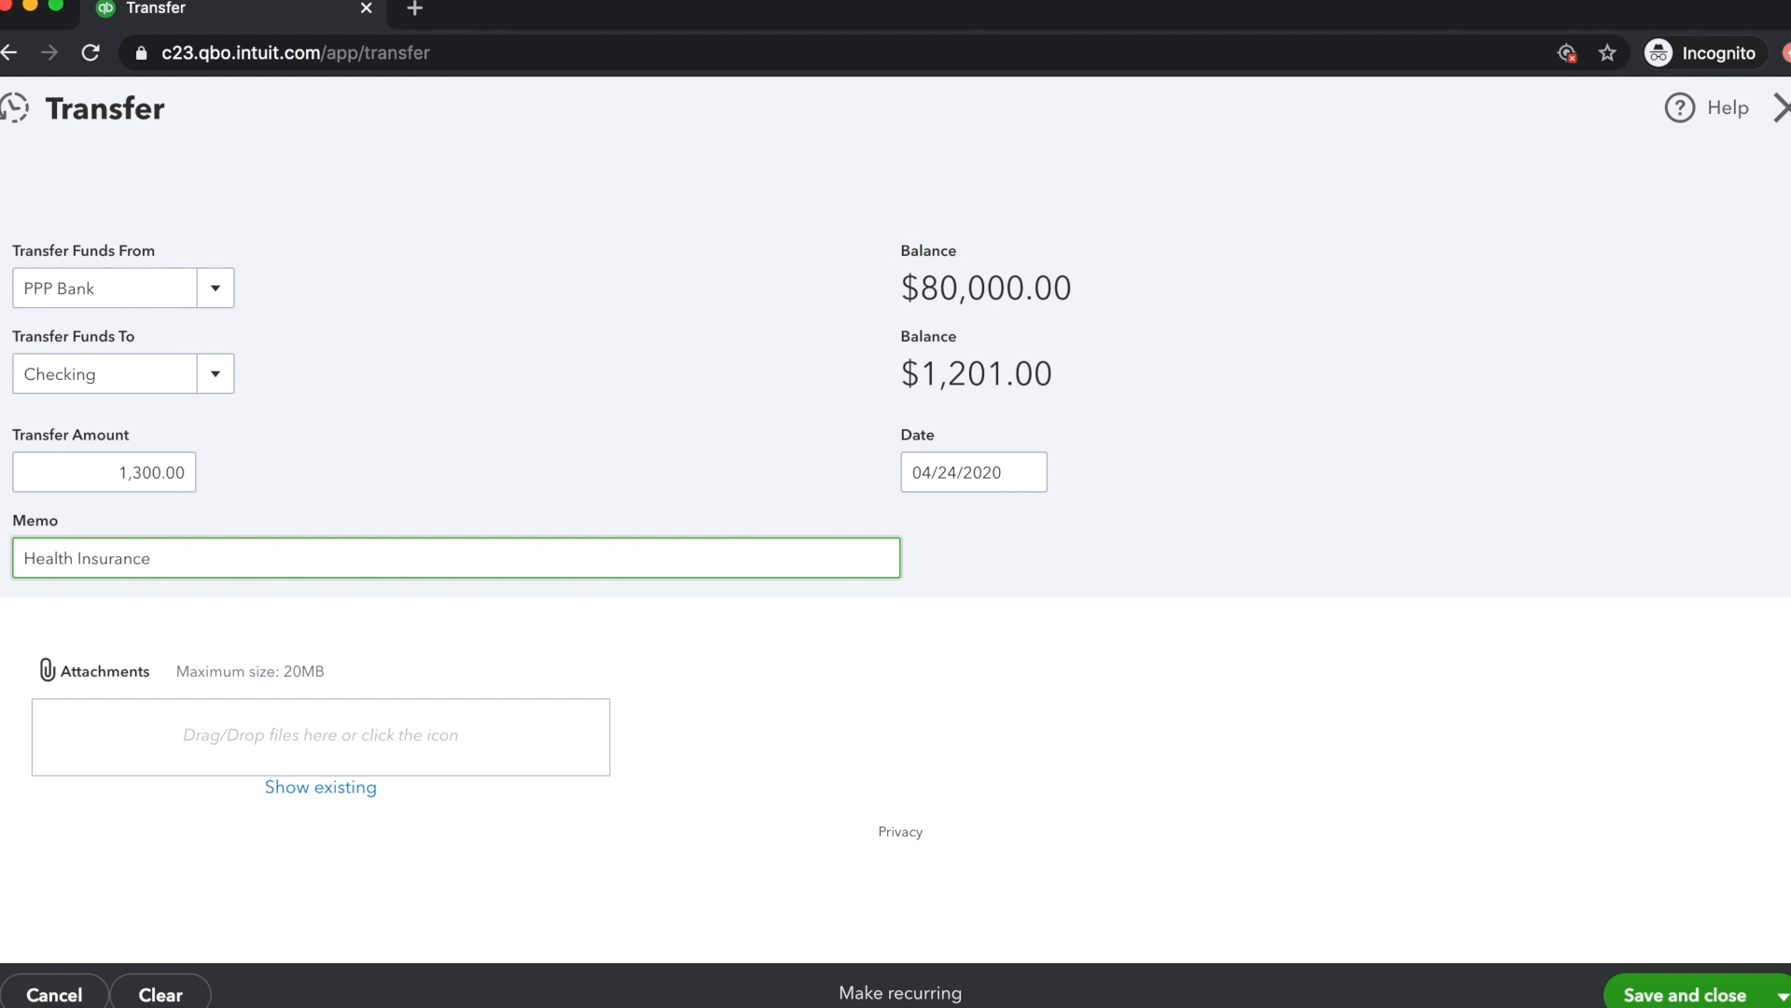
pyautogui.write(': April 2020')
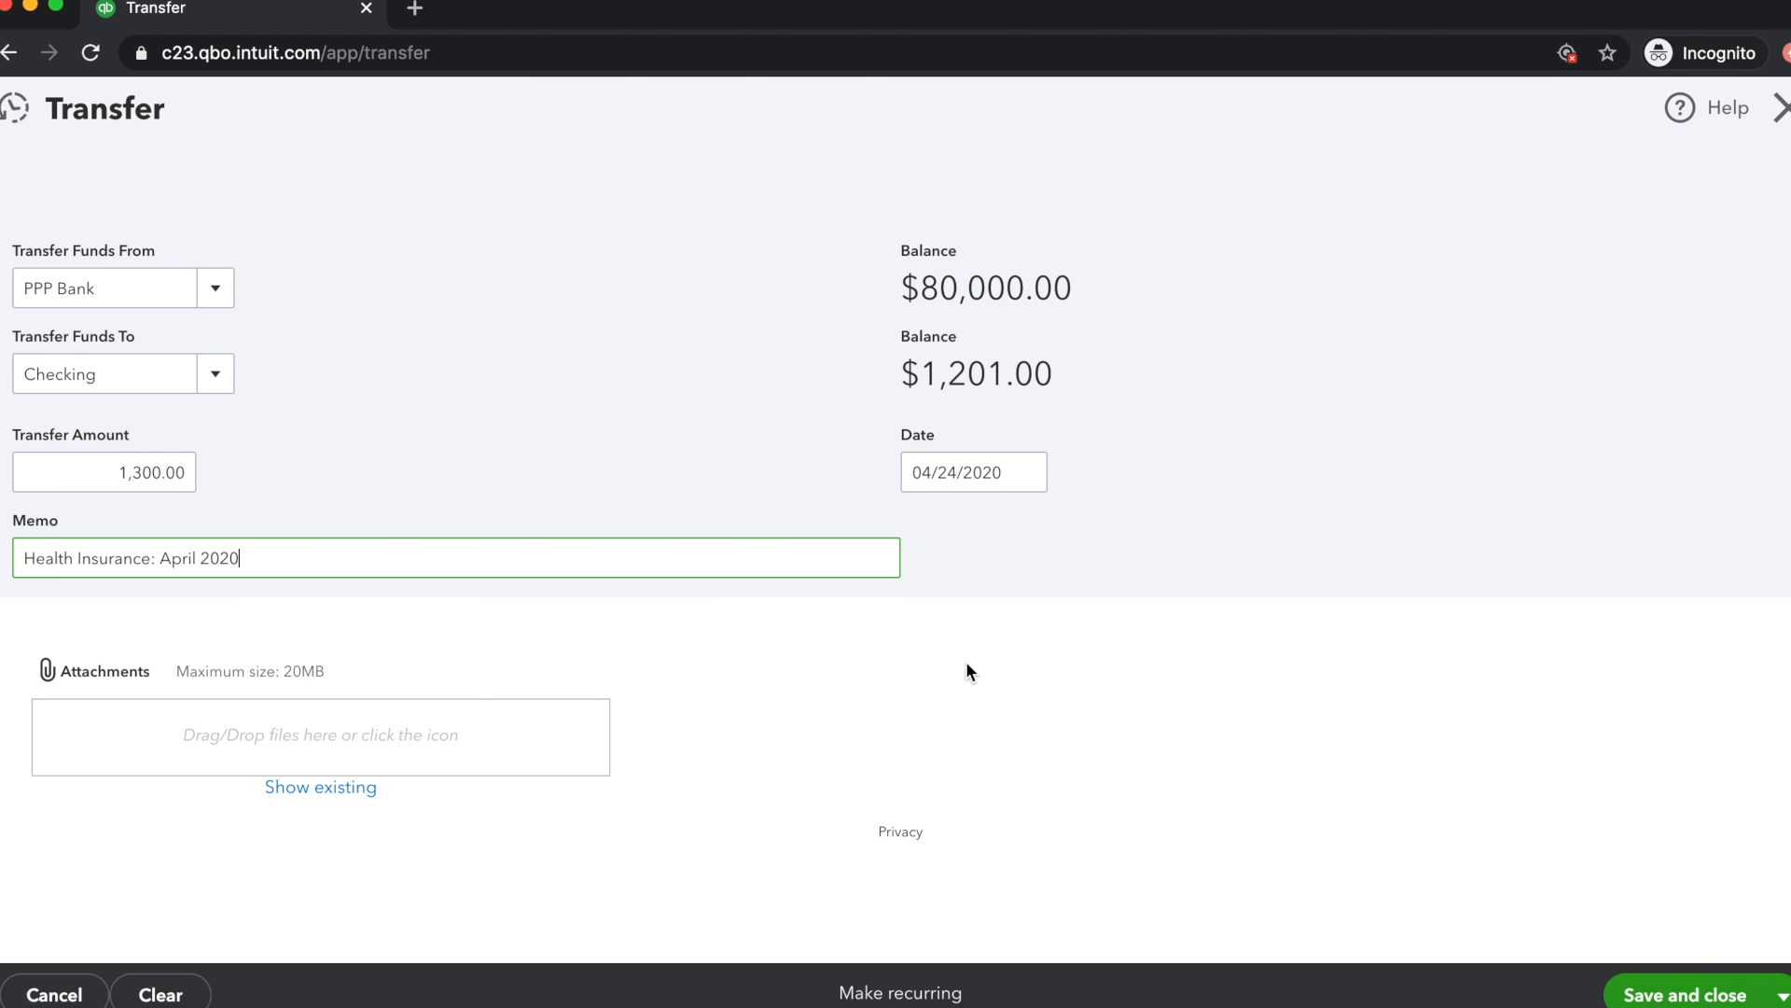
# Save and close the transfer, and open the PPP Bank register from the chart of accounts
pyautogui.click(1657, 996)
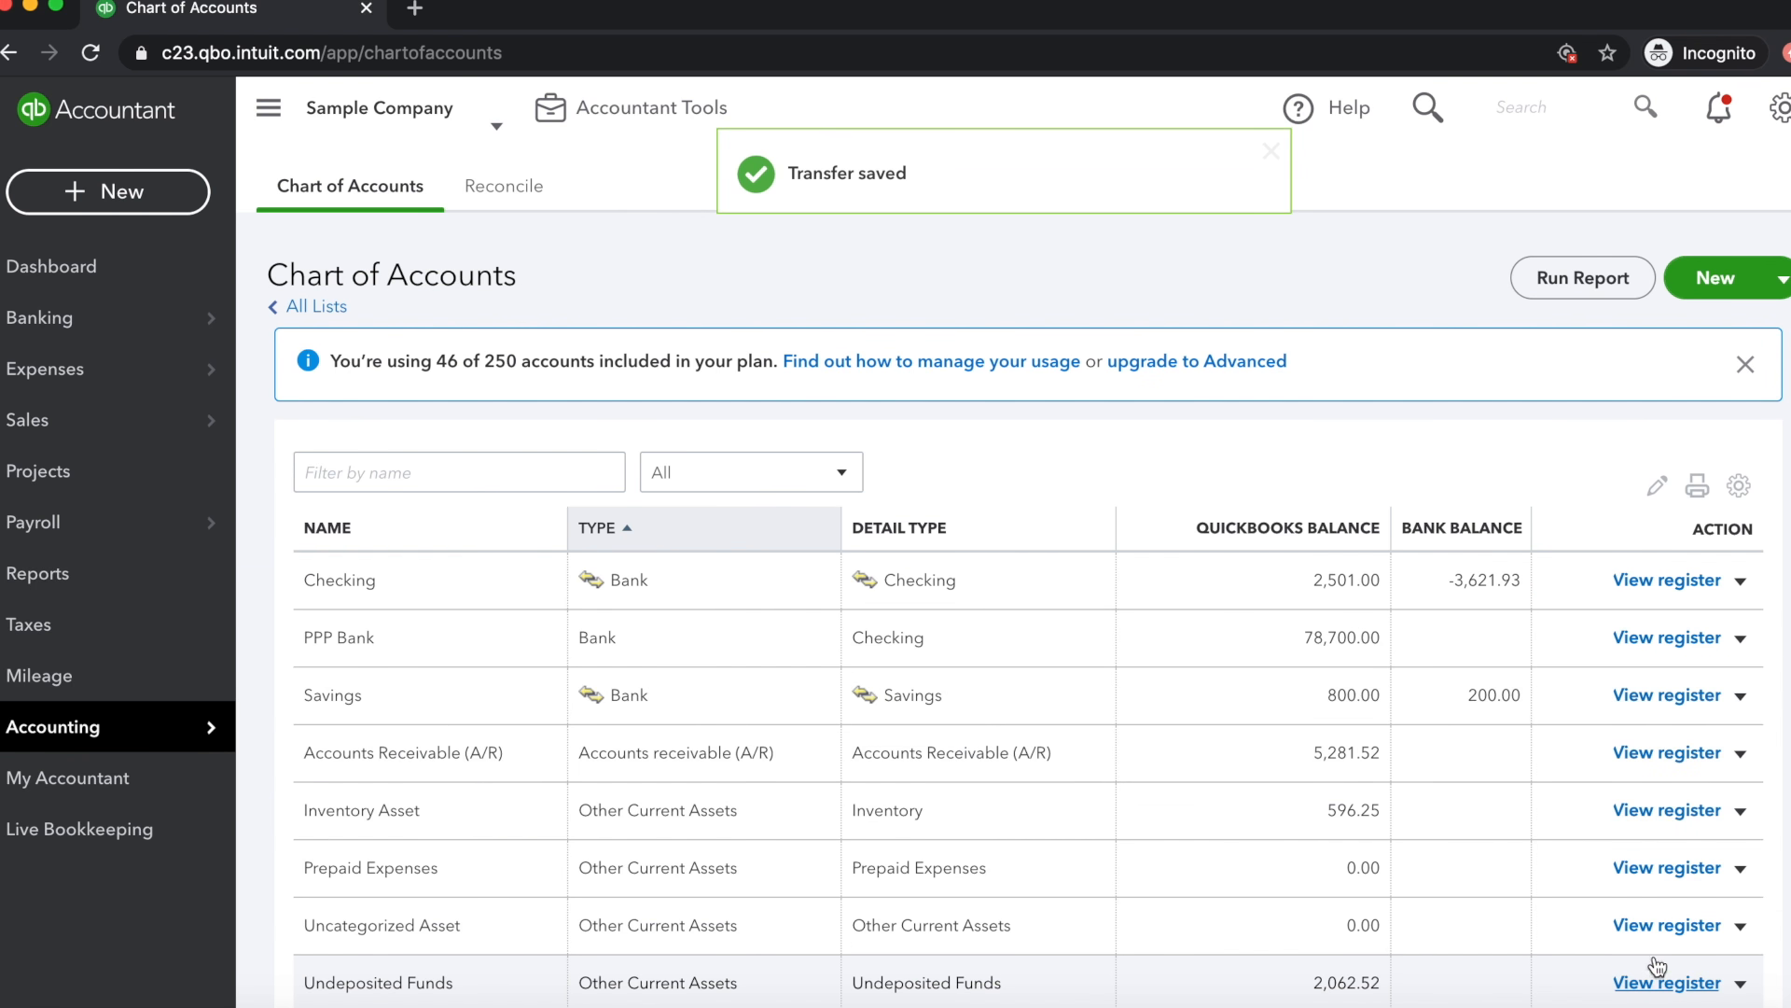
pyautogui.click(1654, 638)
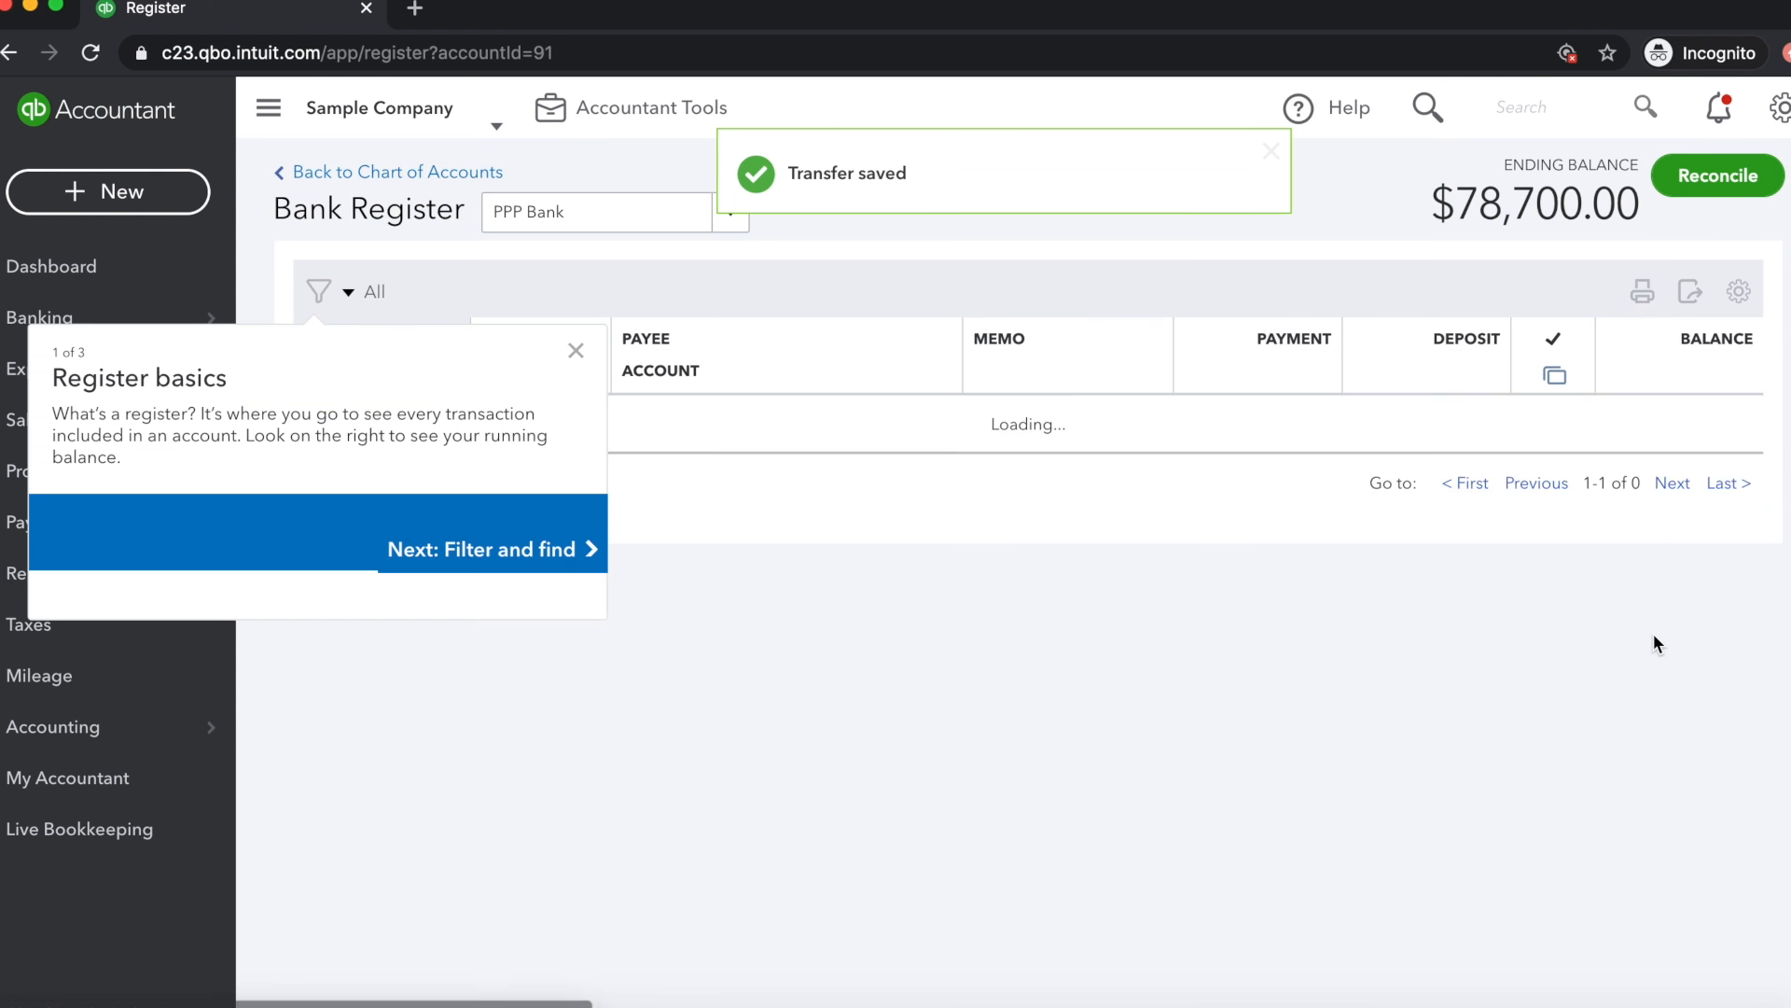
pyautogui.click(575, 413)
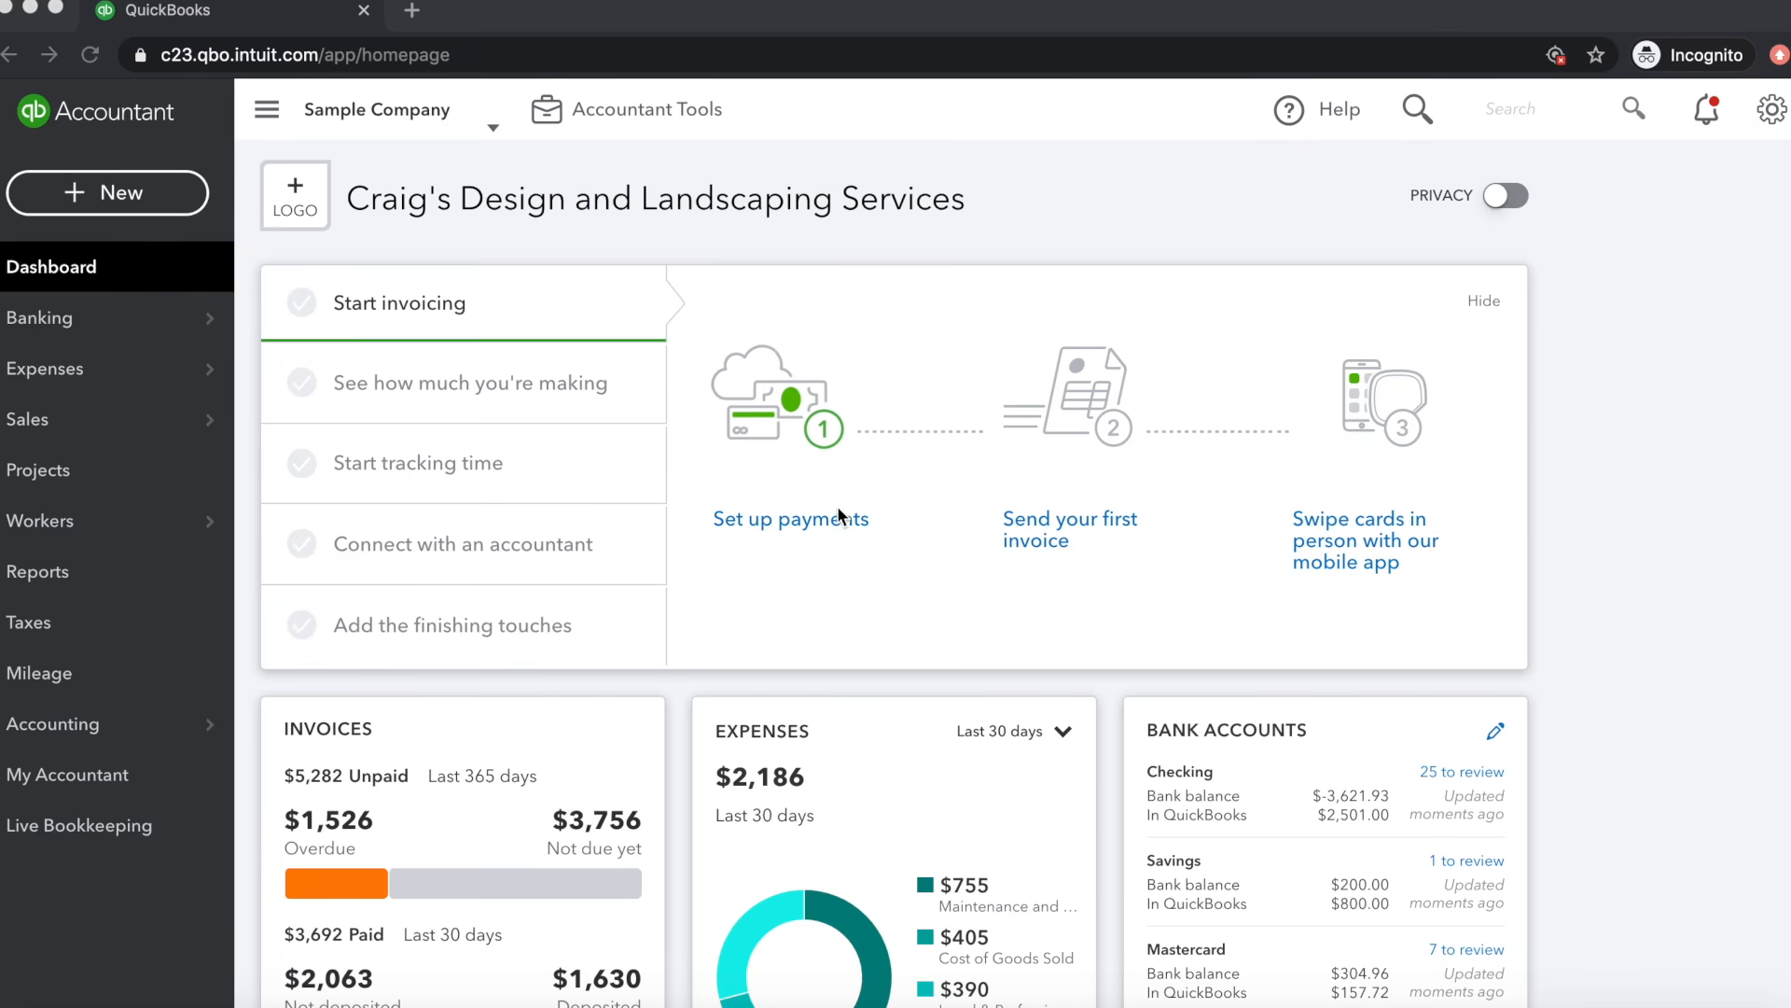
# Find and open the Transaction Detail by Account report
pyautogui.click(58, 576)
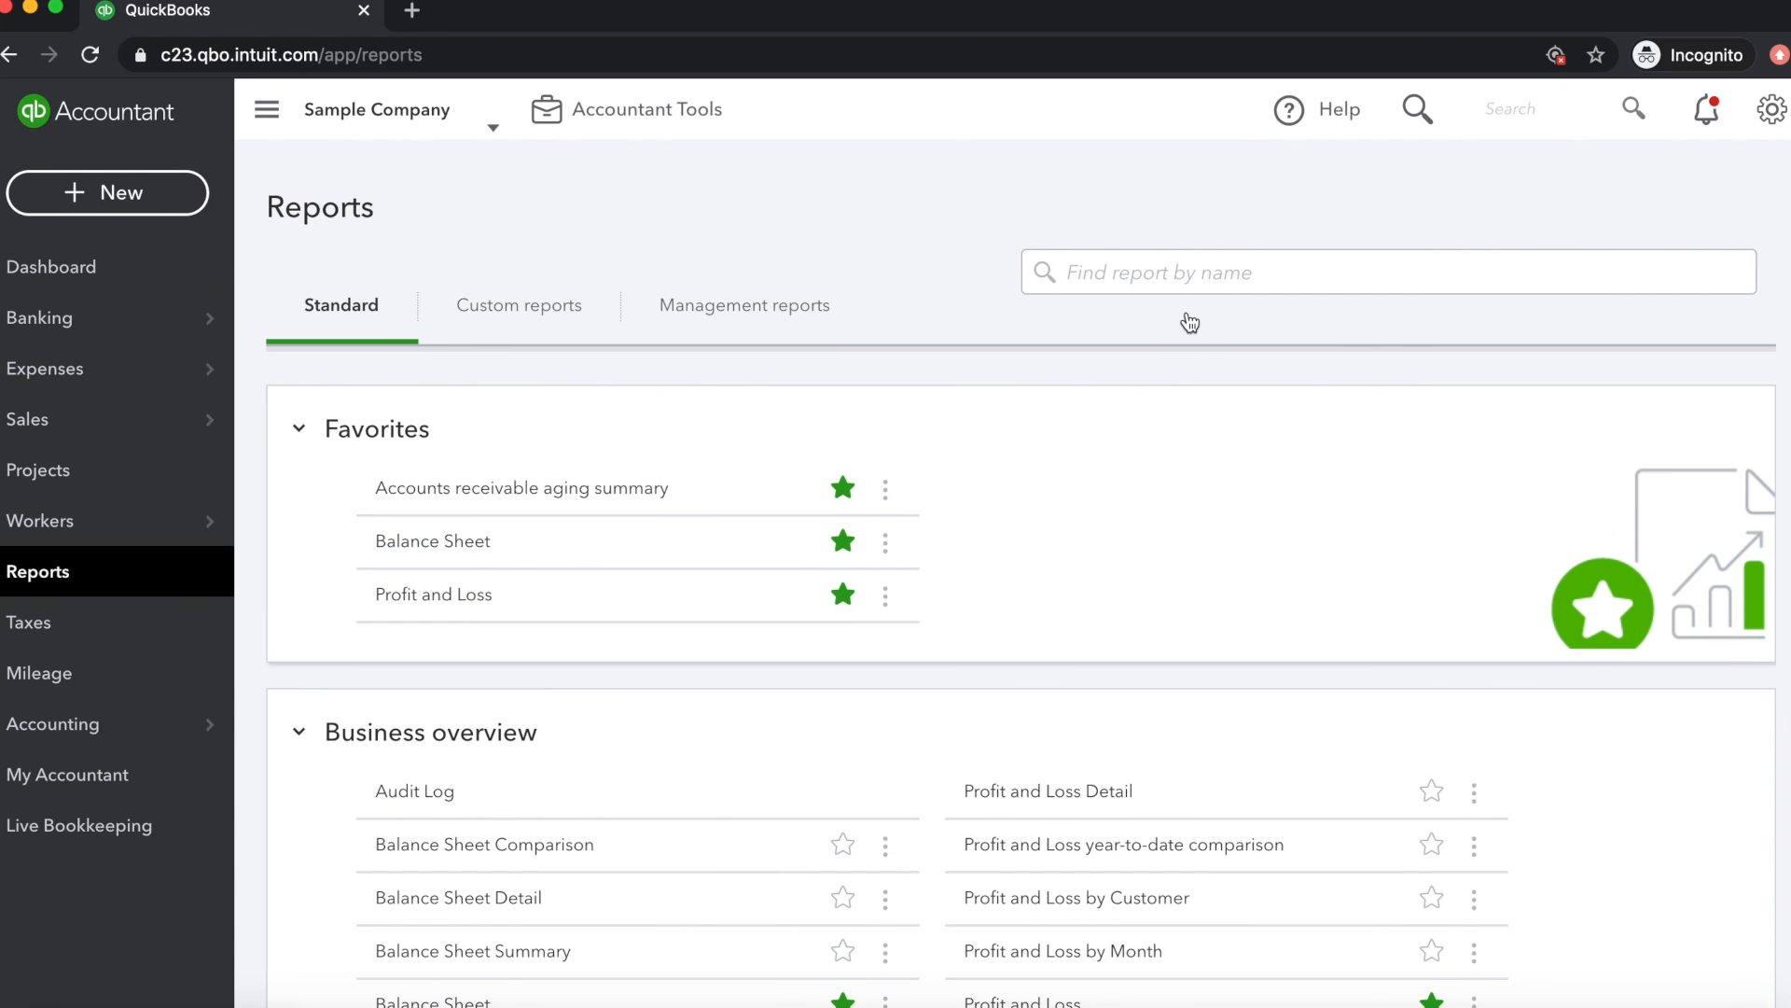
pyautogui.click(1140, 270)
pyautogui.write('tran')
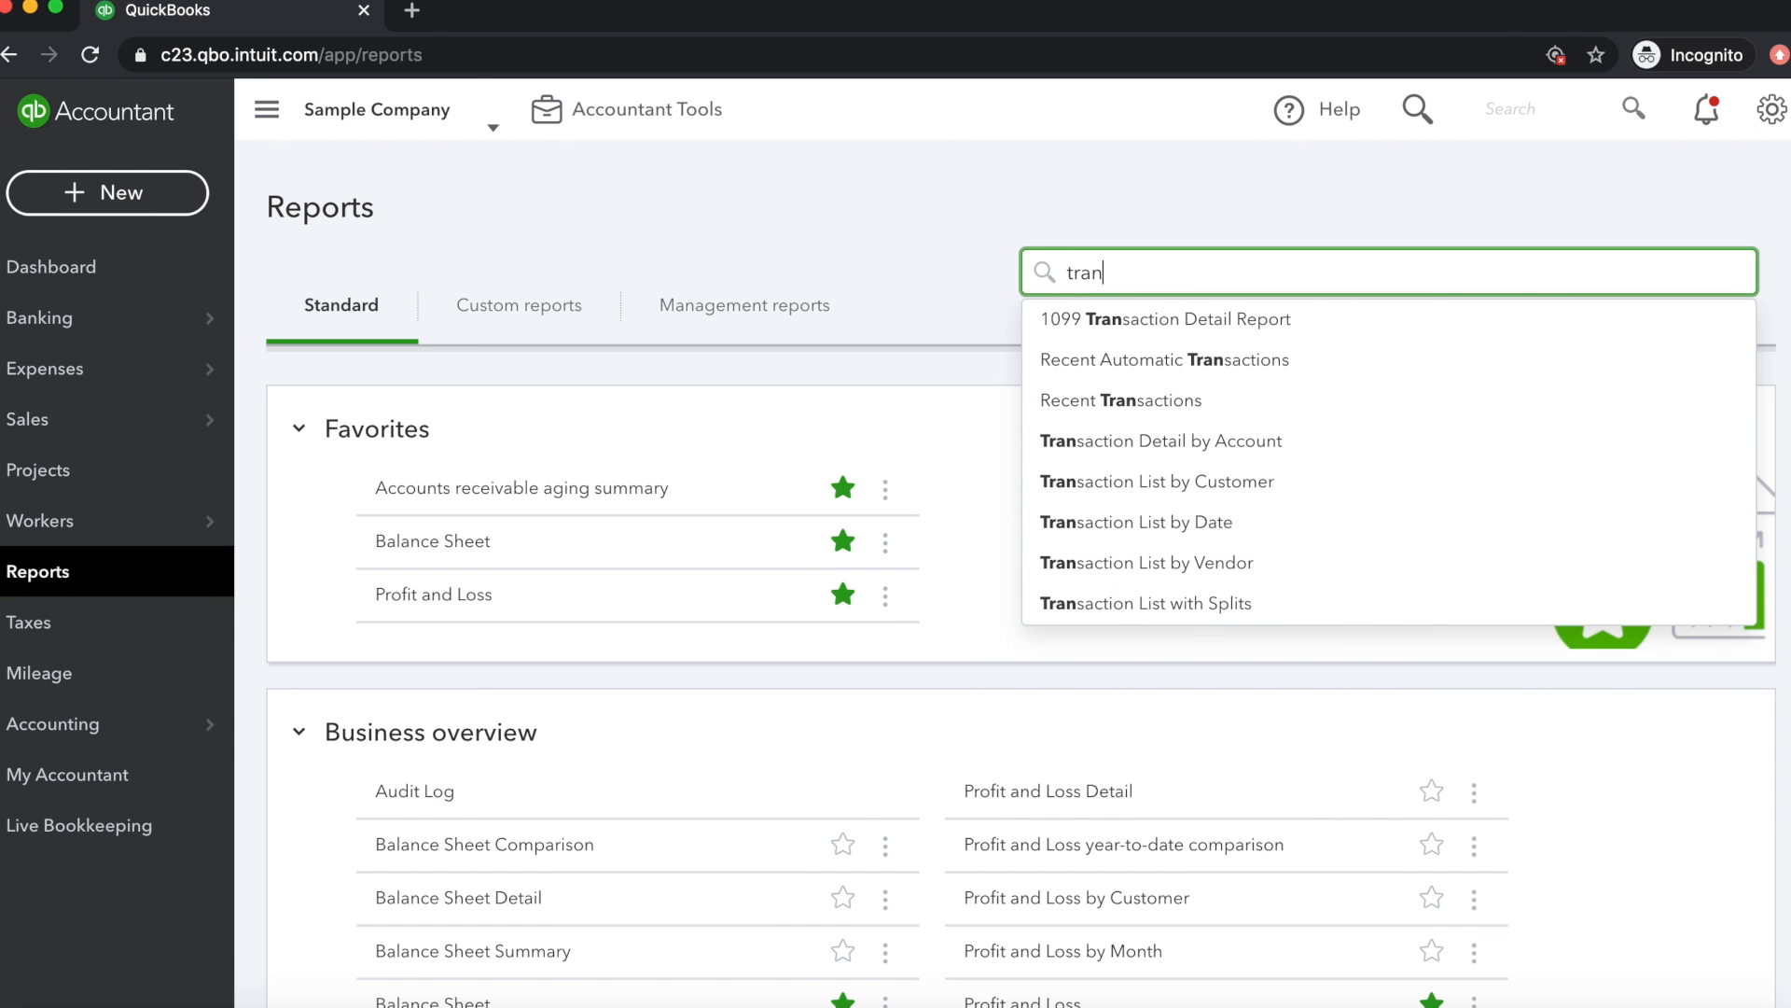
pyautogui.click(1203, 440)
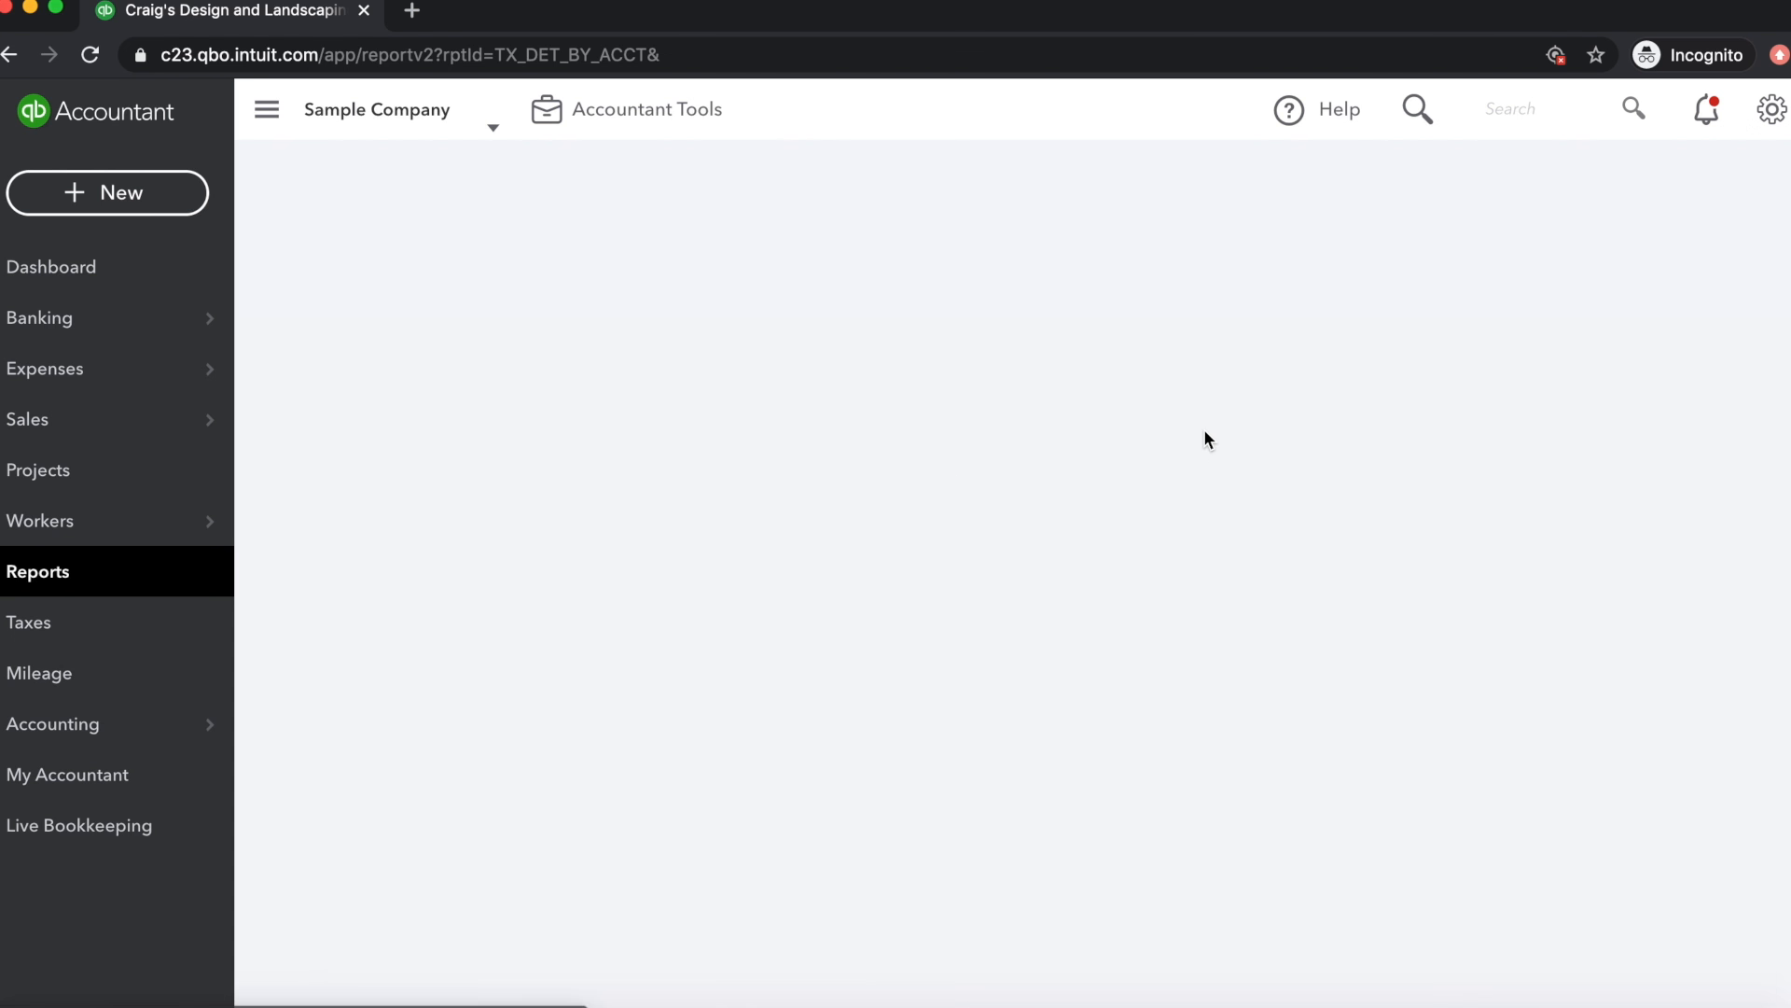
pyautogui.scroll(-3, 1203, 438)
pyautogui.scroll(3, 1204, 439)
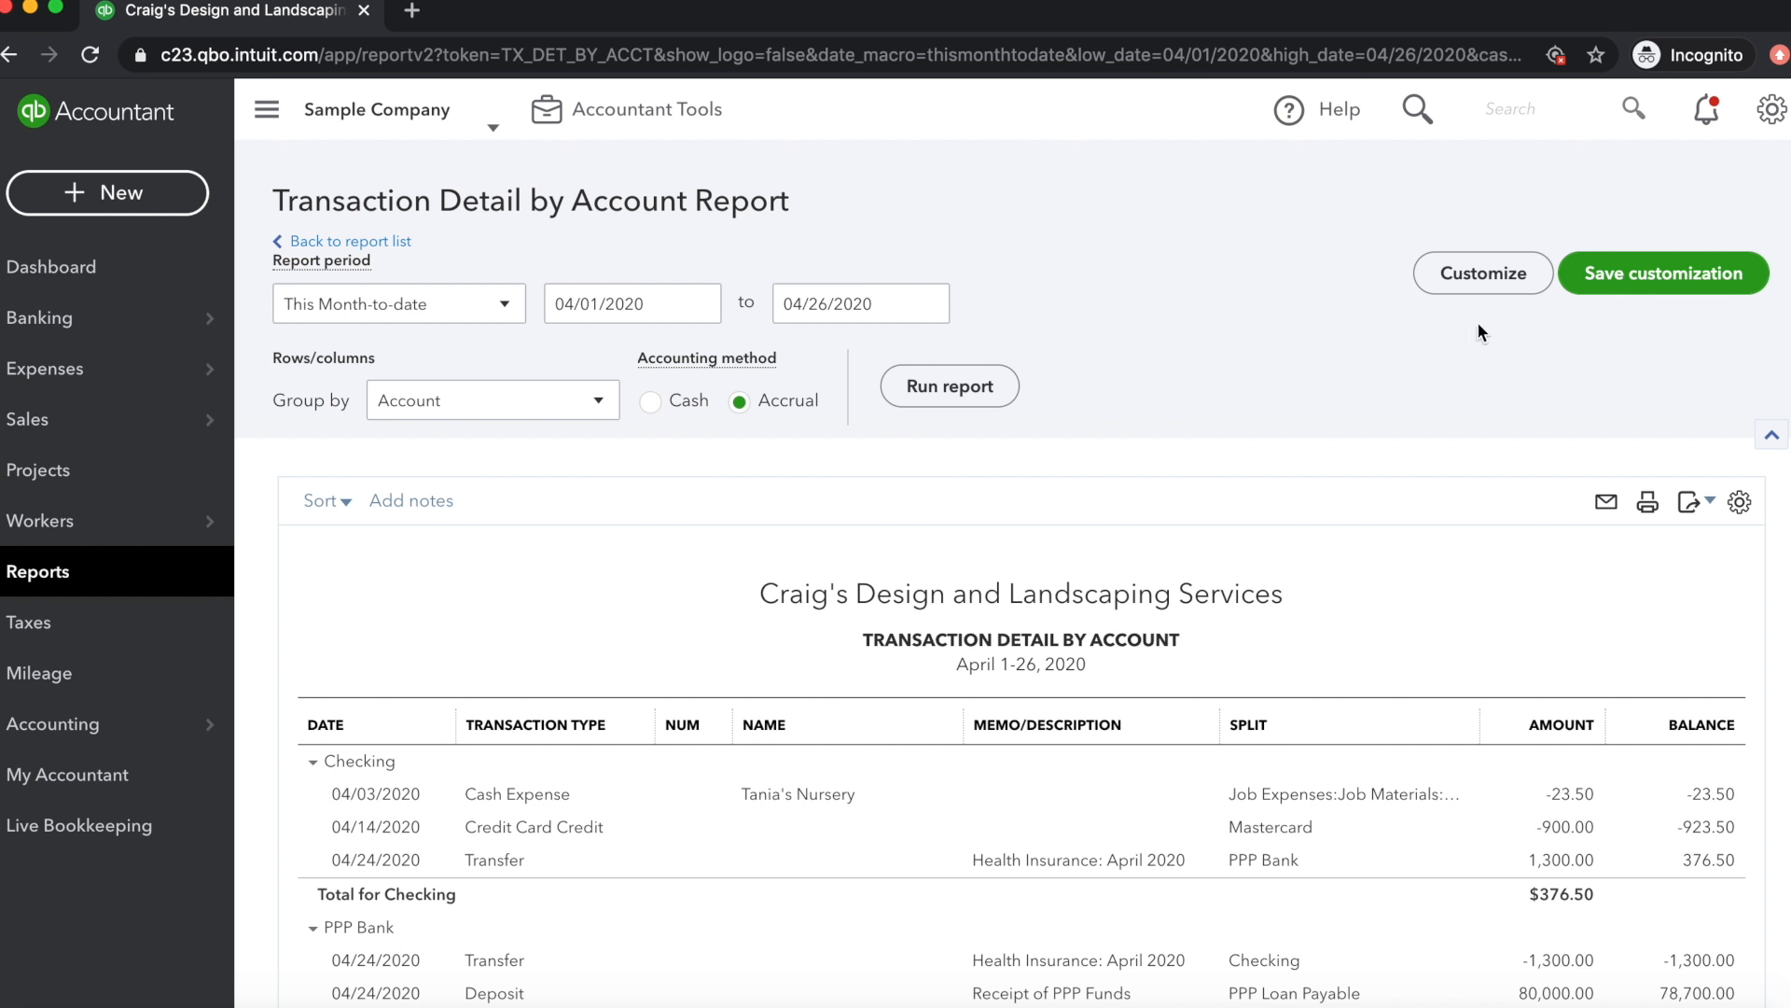
# Customize the report to cover All Dates and use the Cash accounting method
pyautogui.click(1493, 274)
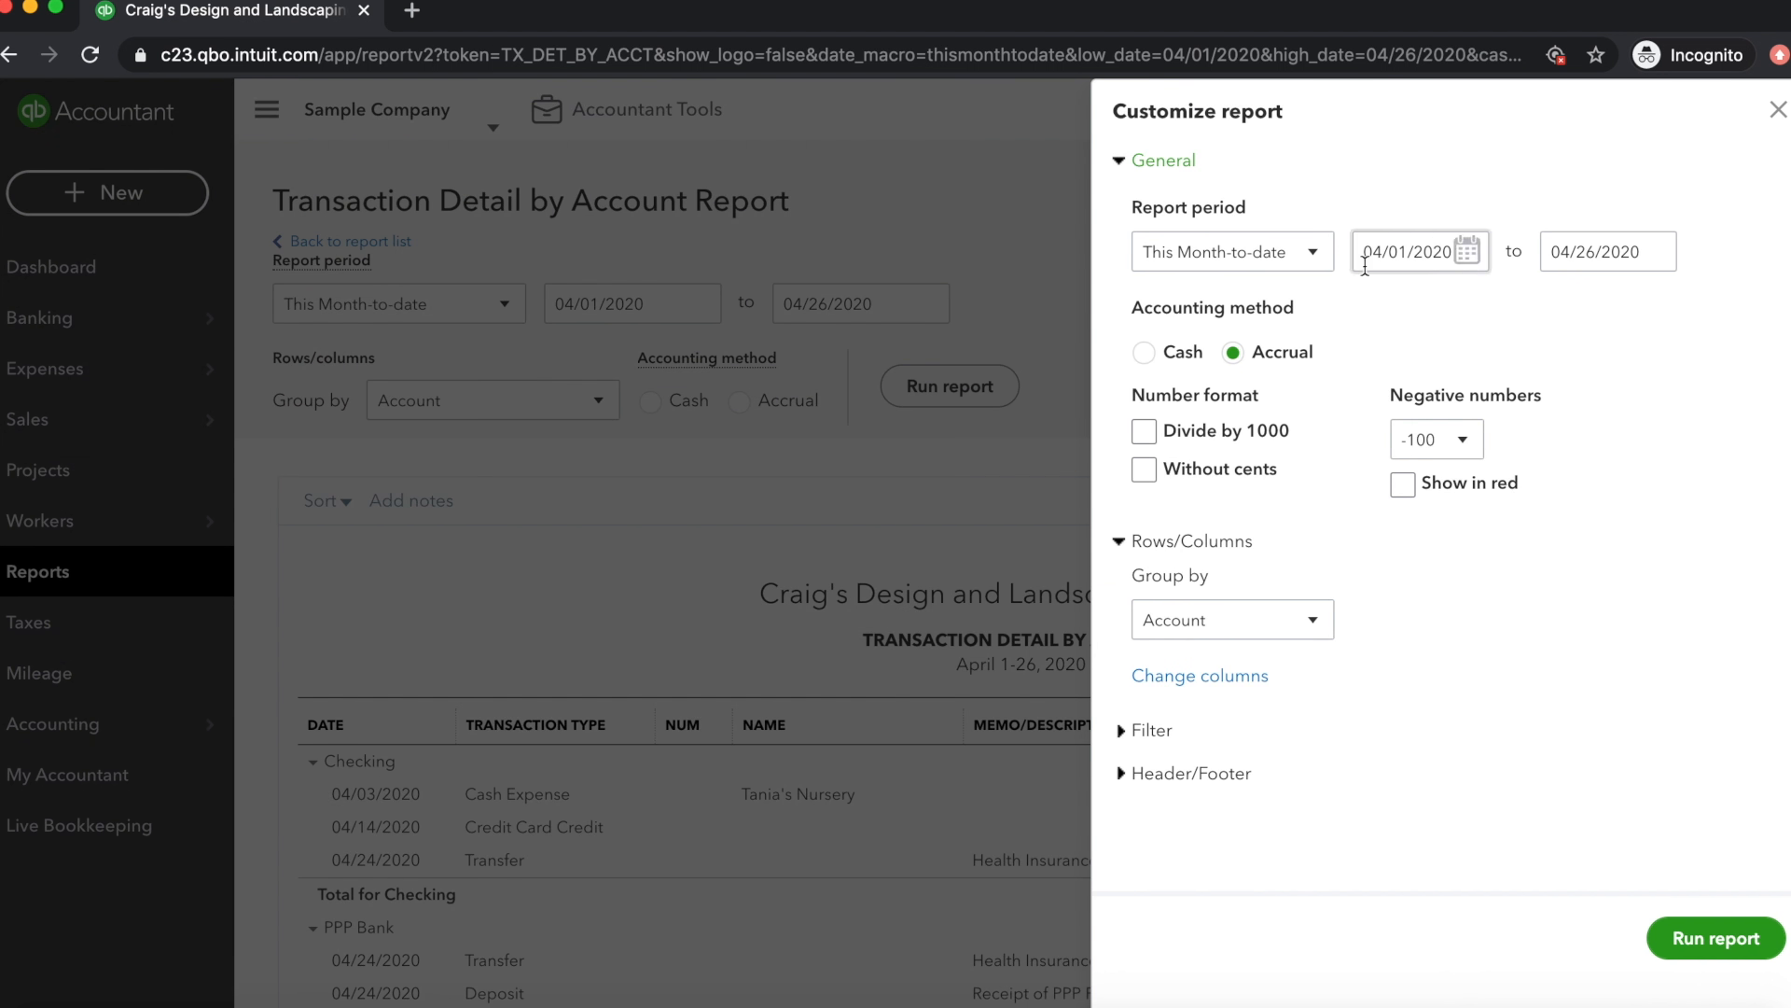
pyautogui.click(1264, 247)
pyautogui.click(1213, 292)
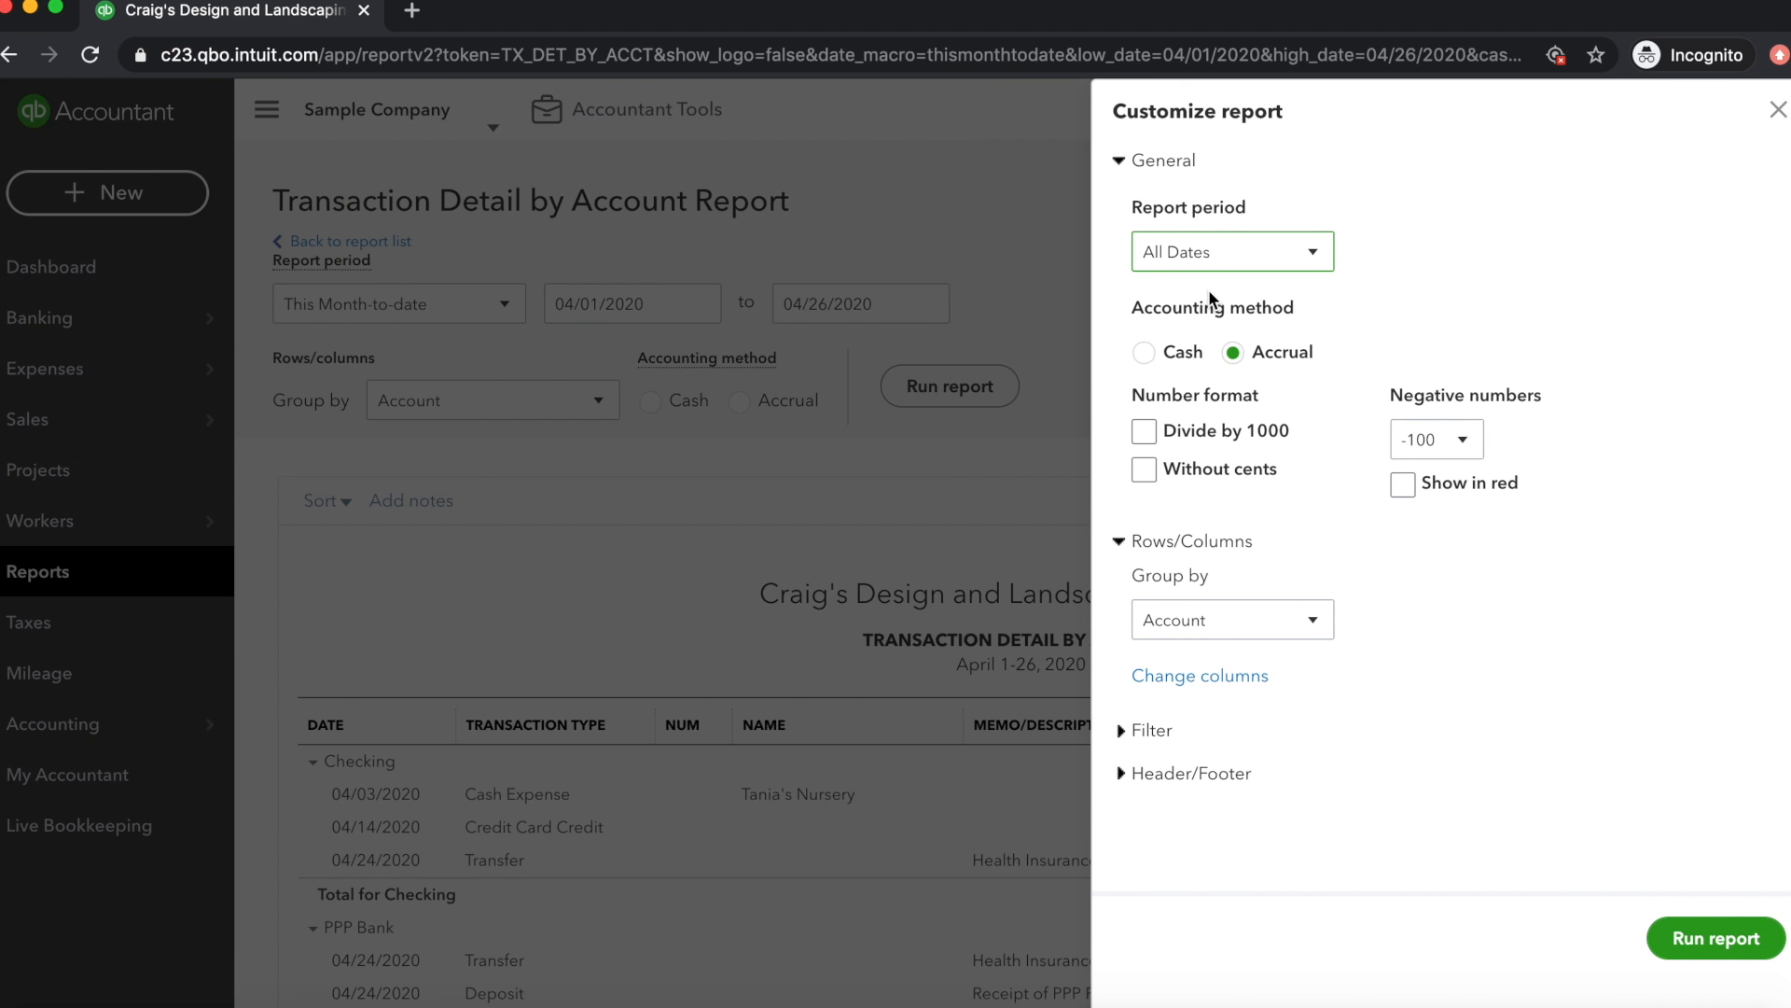
pyautogui.click(1148, 353)
# Remove the Amount, Num and Split columns from the report
pyautogui.click(1198, 676)
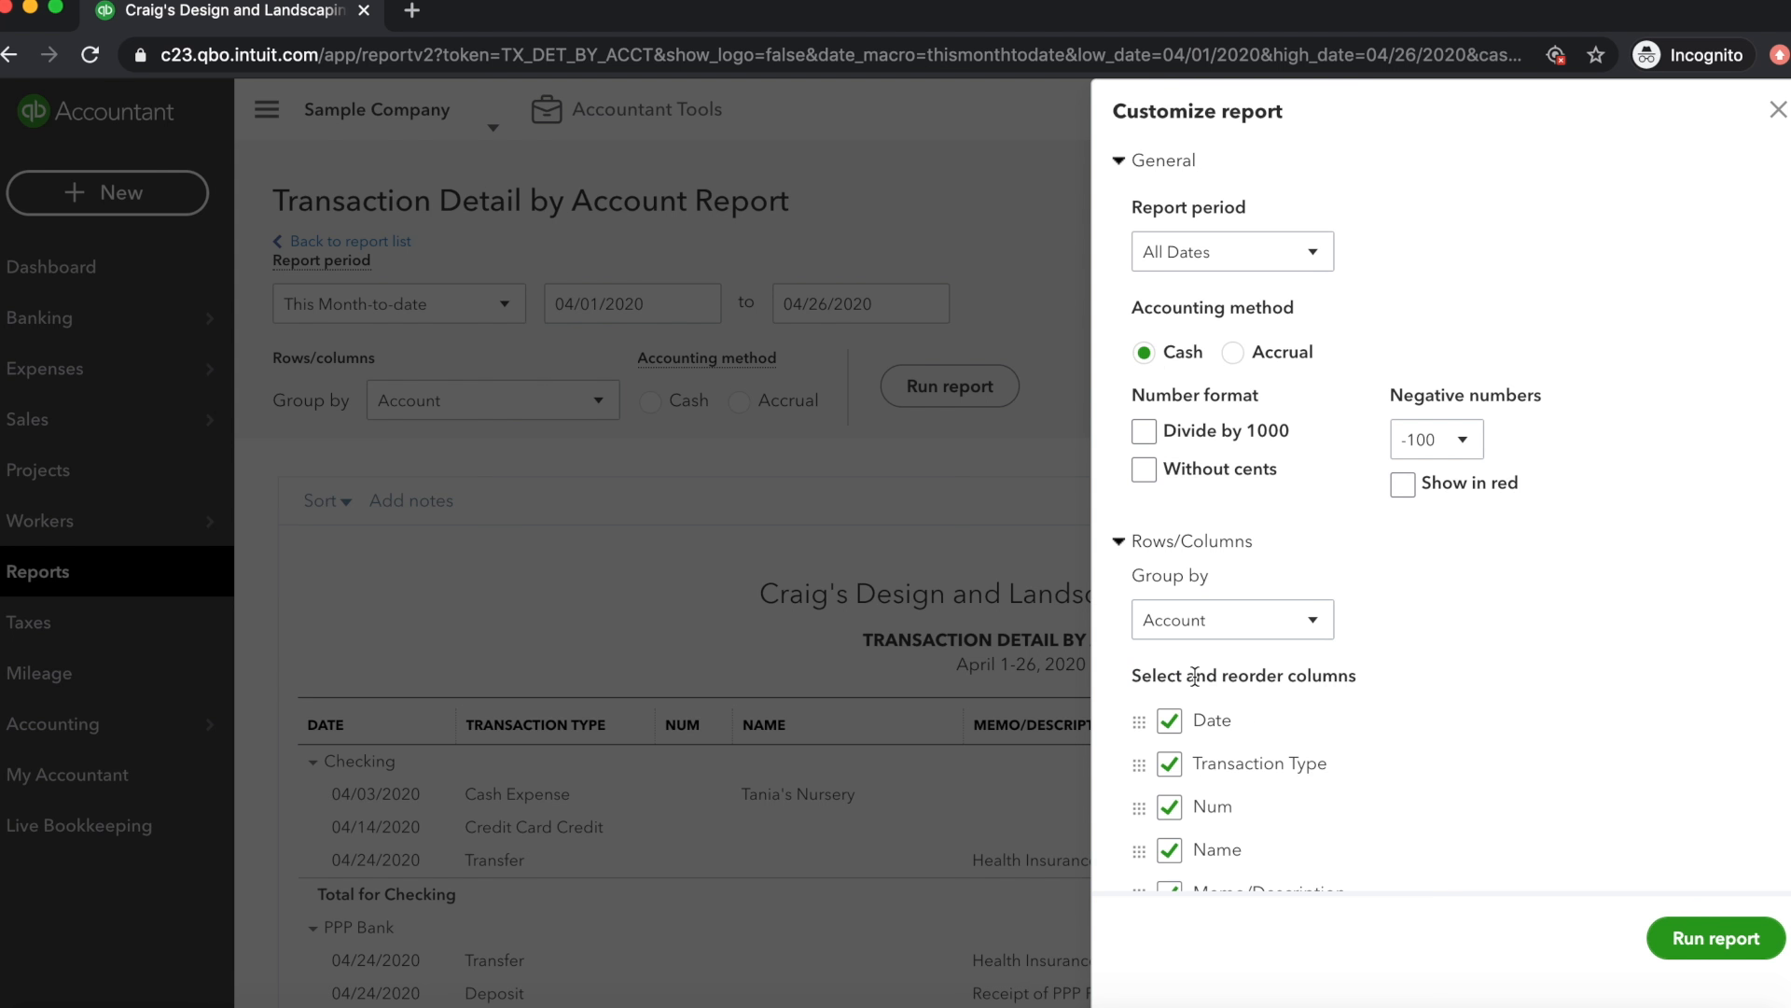
pyautogui.scroll(-5, 1195, 675)
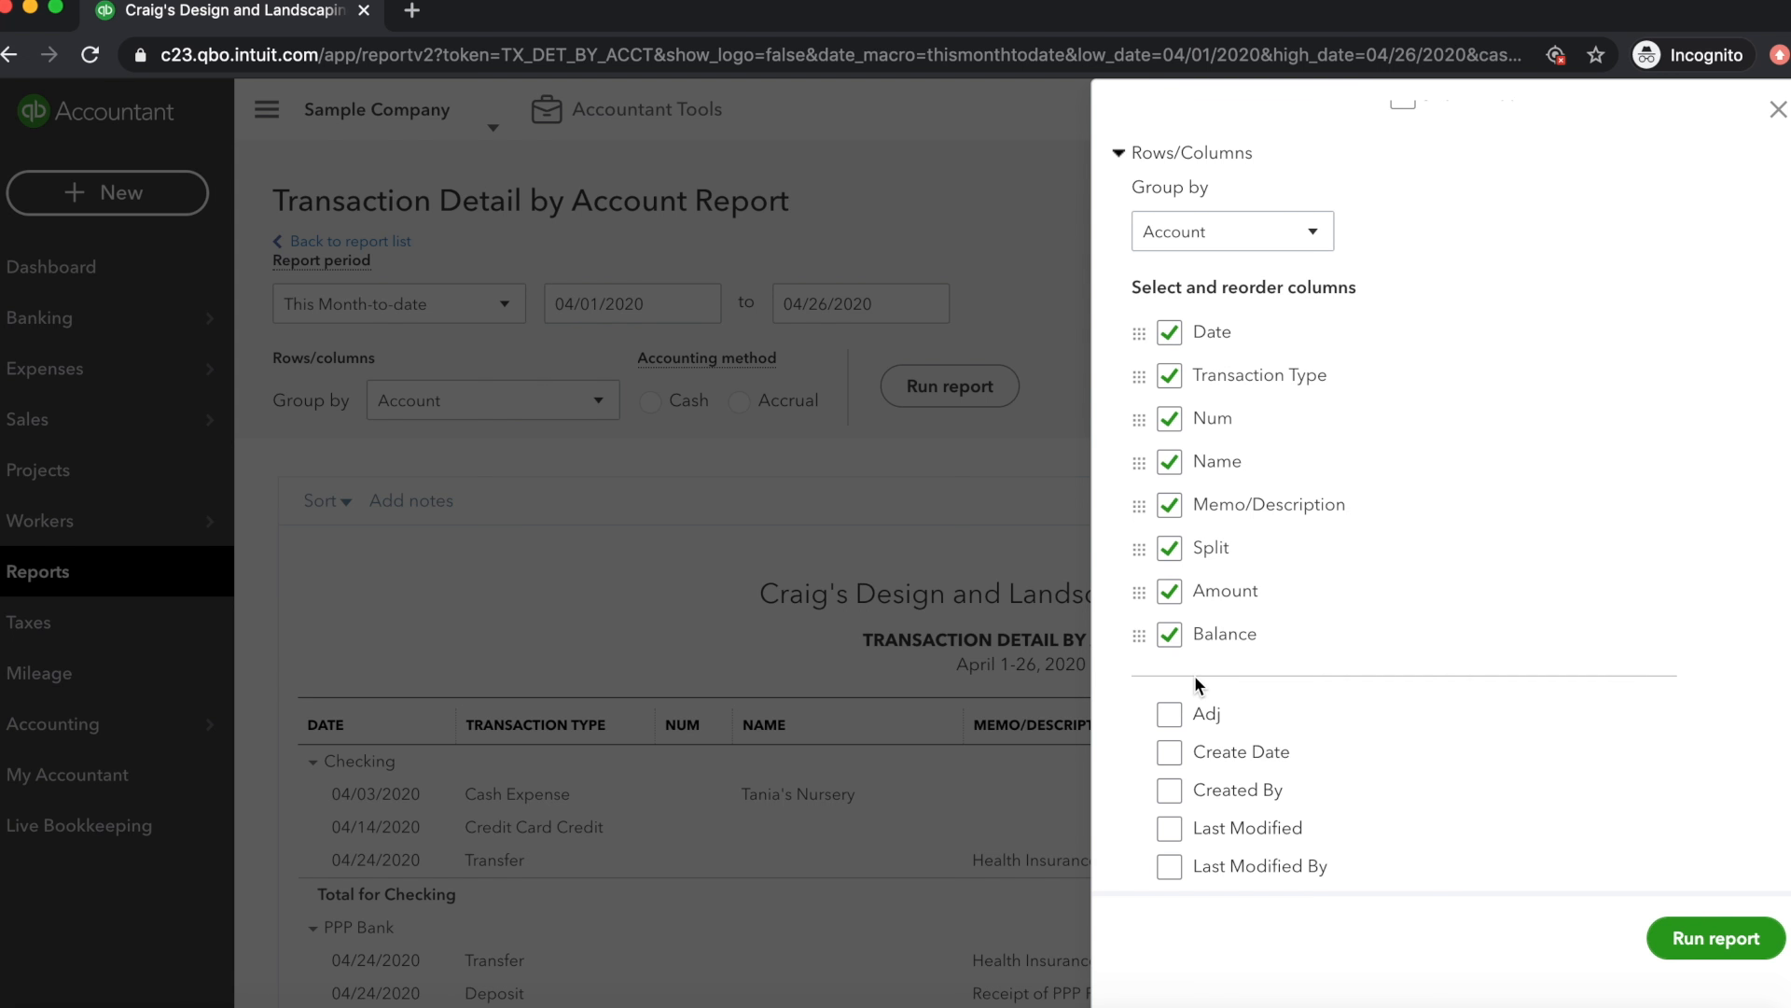
pyautogui.click(1170, 582)
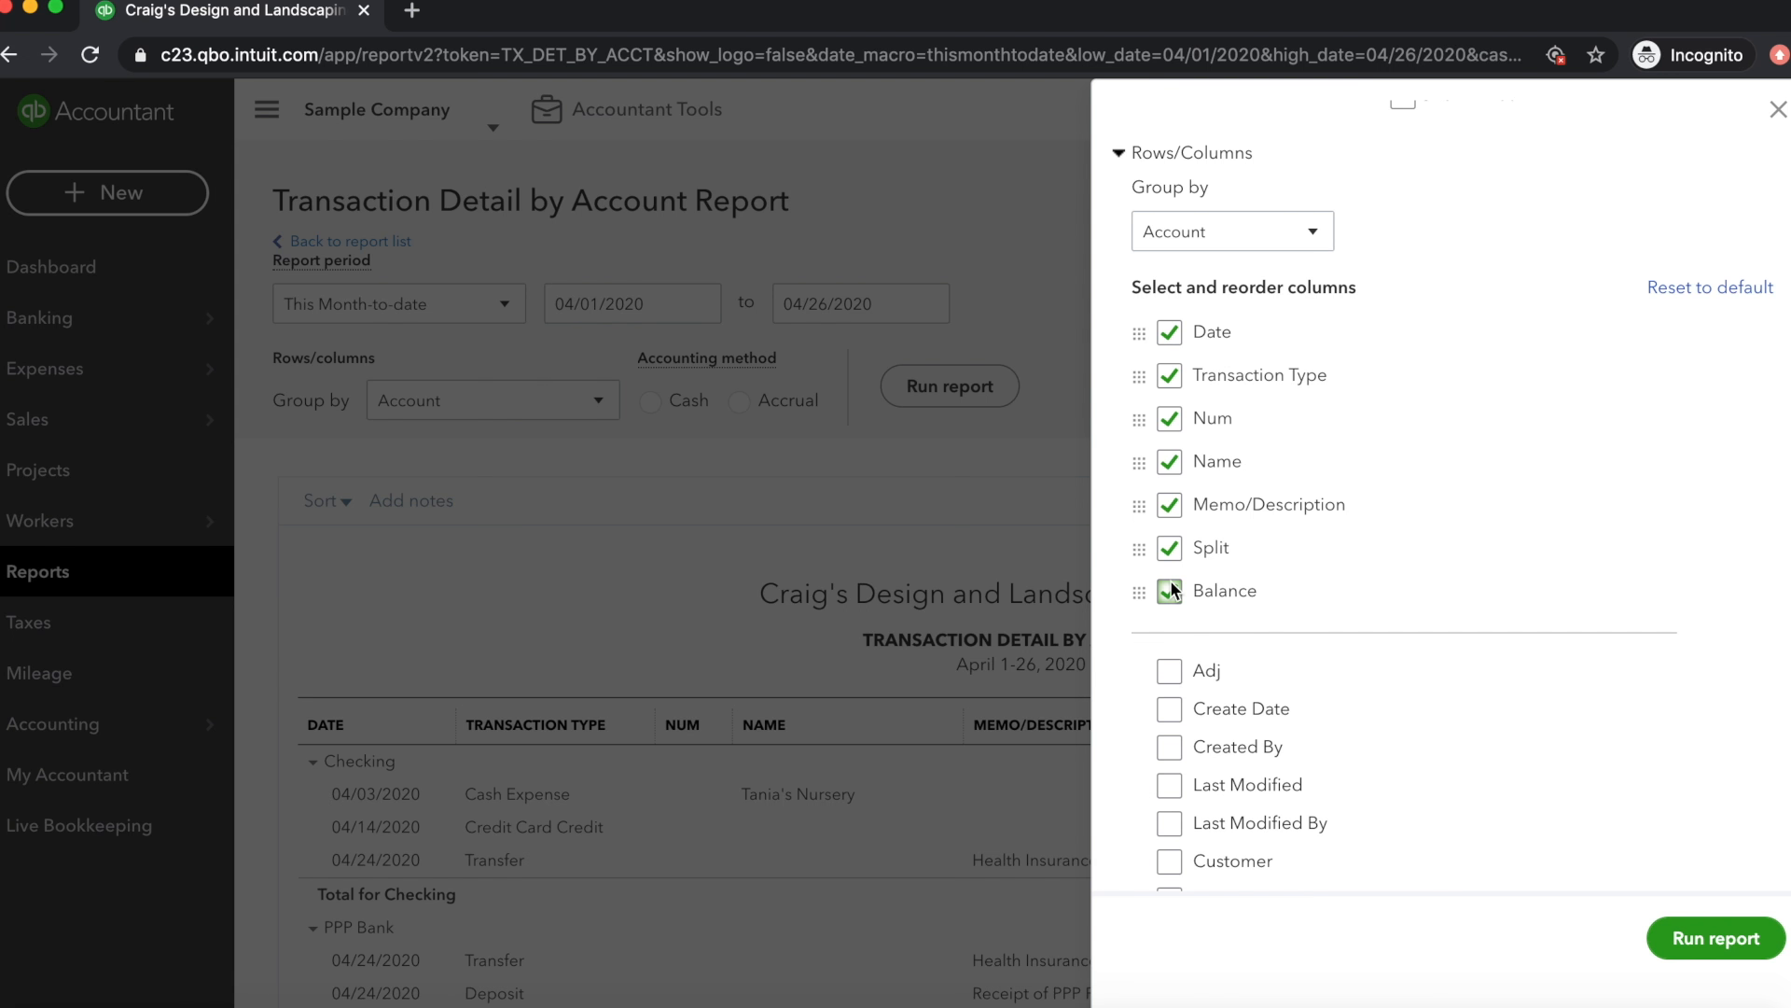
pyautogui.click(1170, 419)
pyautogui.click(1168, 507)
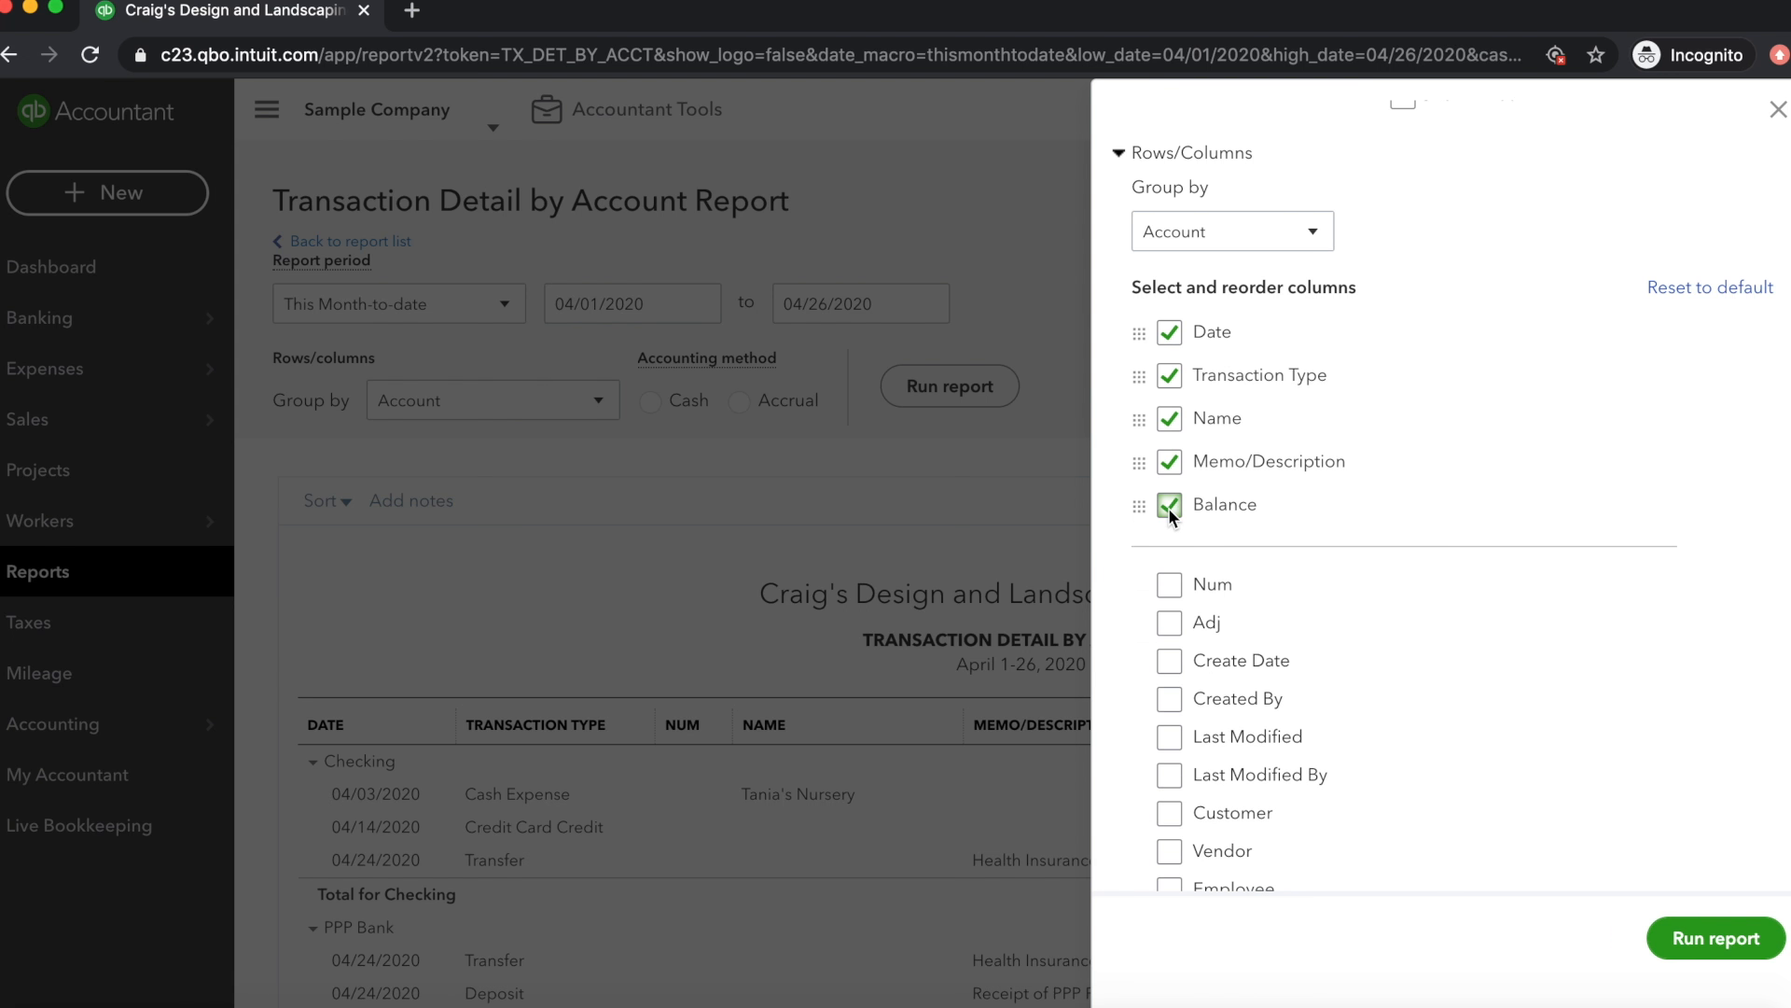
# Add the Debit and Credit columns to the report and reorder Balance to come after Credit
pyautogui.scroll(-4, 1336, 725)
pyautogui.scroll(-7, 1340, 736)
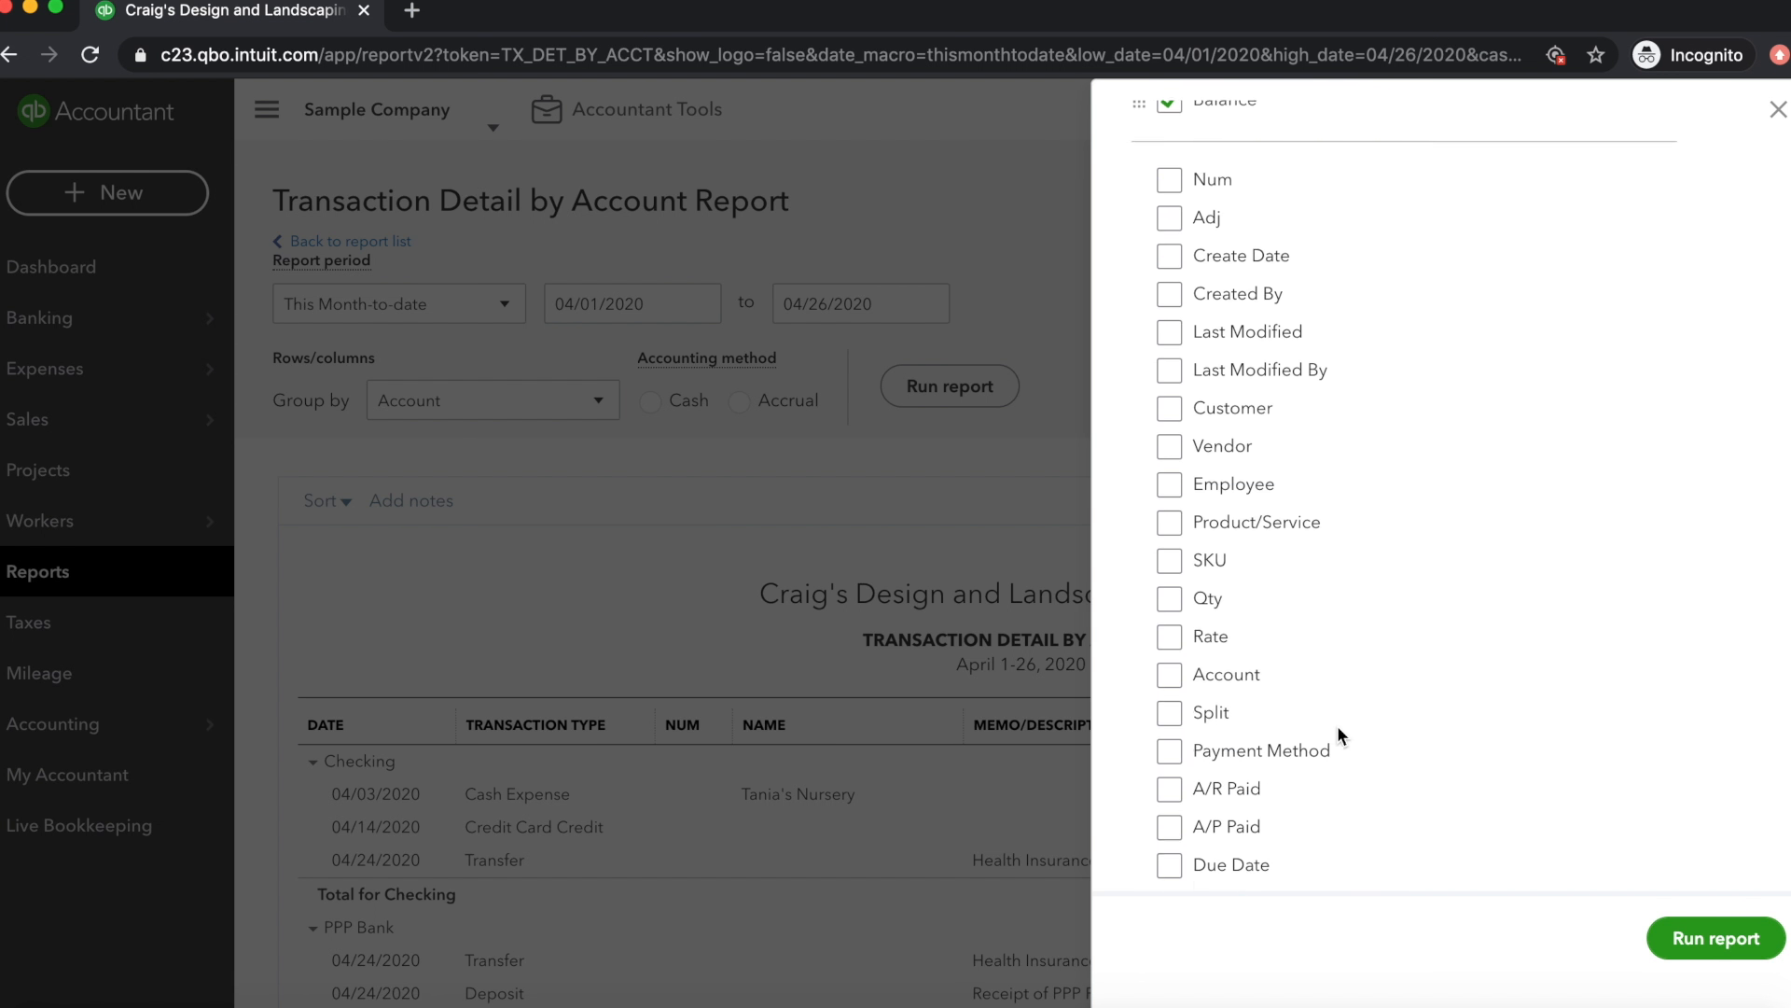
pyautogui.scroll(-2, 1336, 724)
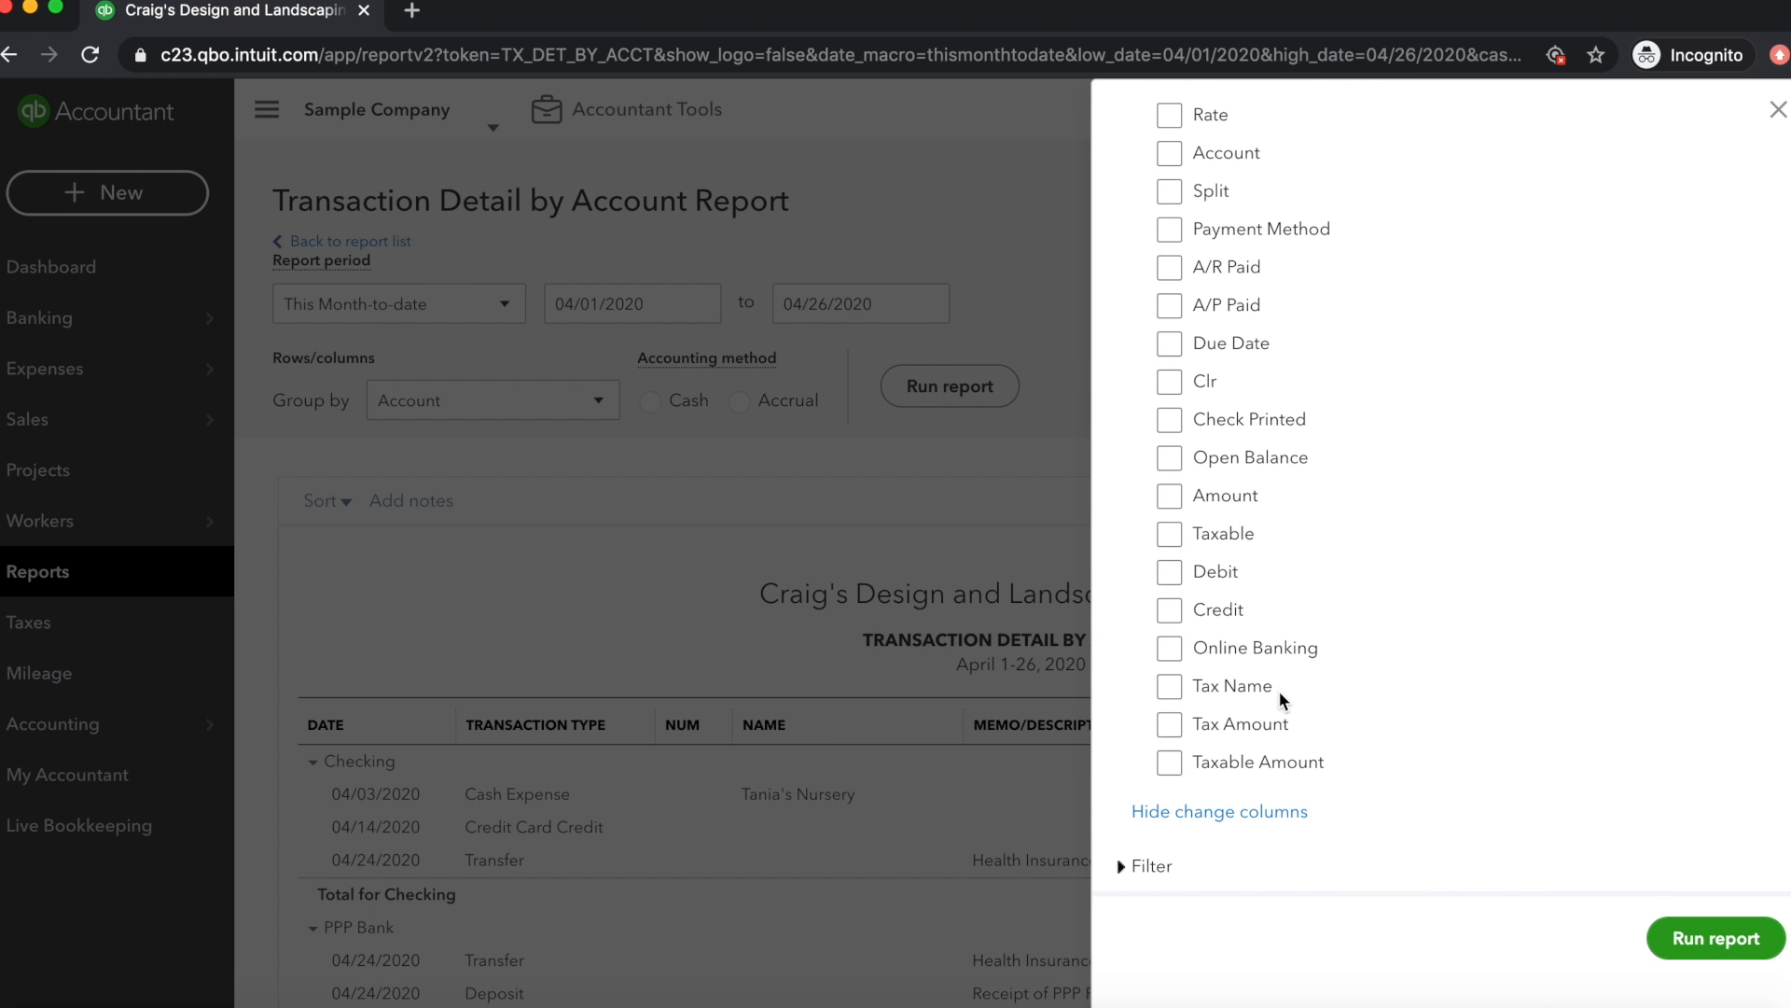
pyautogui.click(1169, 572)
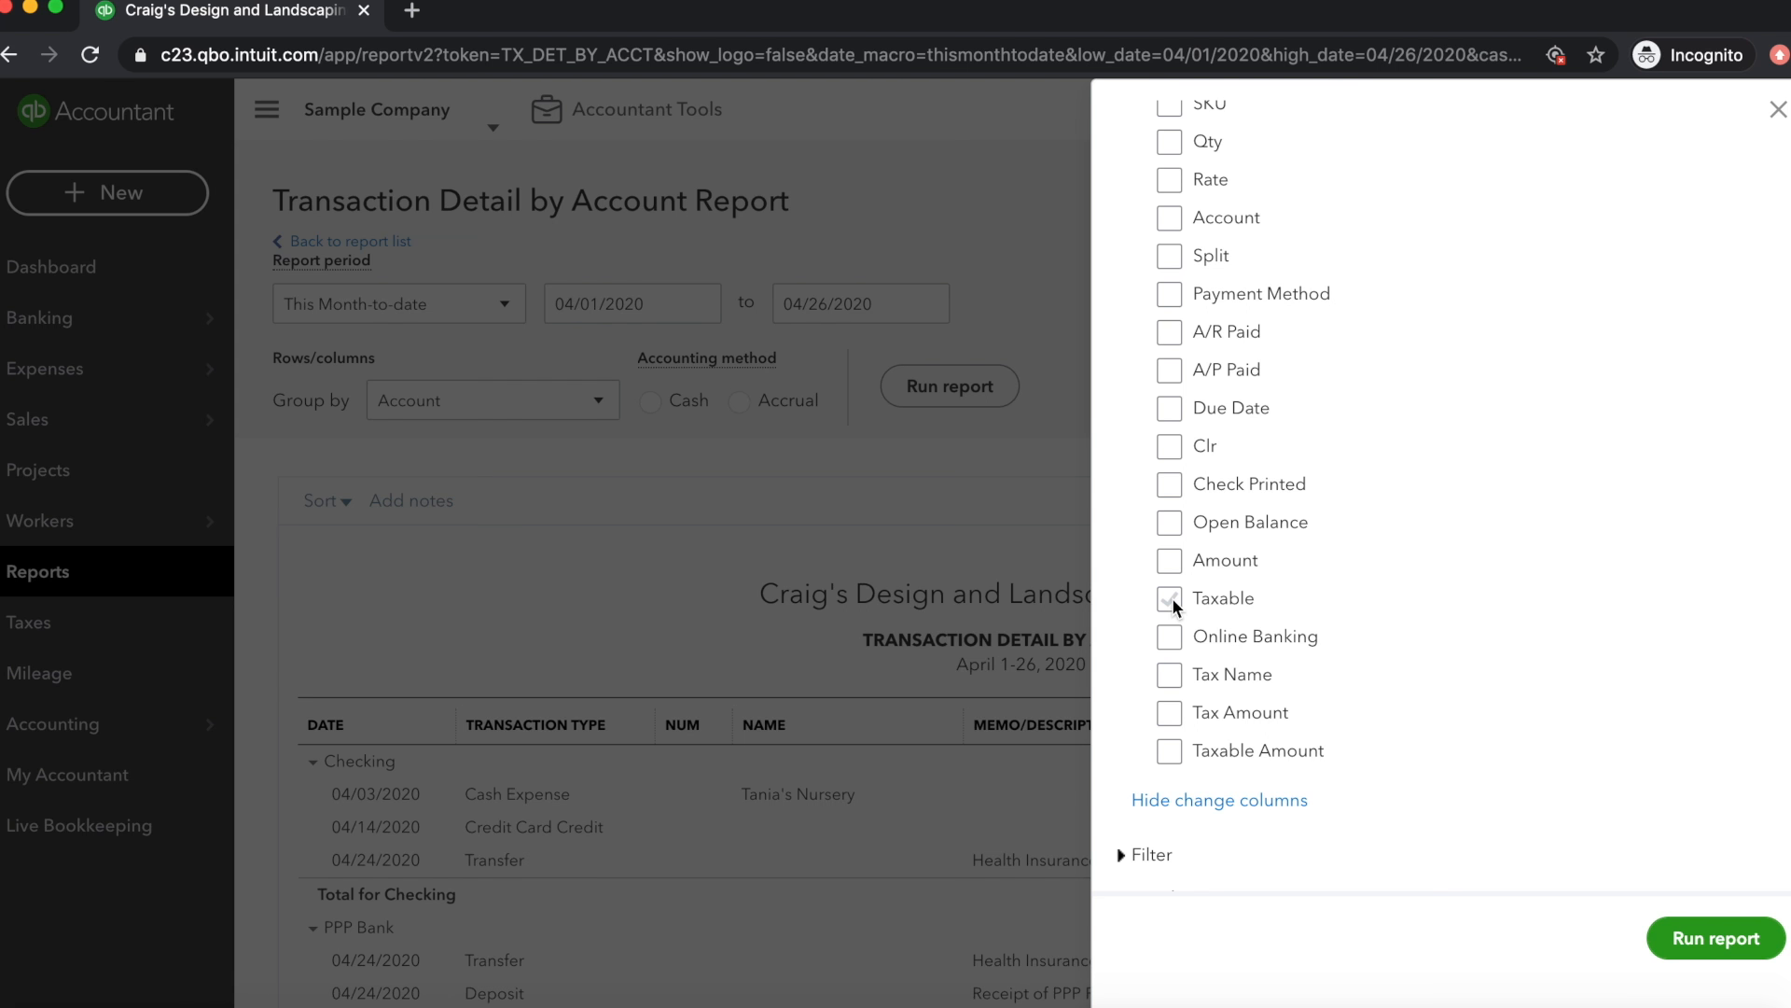
pyautogui.scroll(10, 1172, 597)
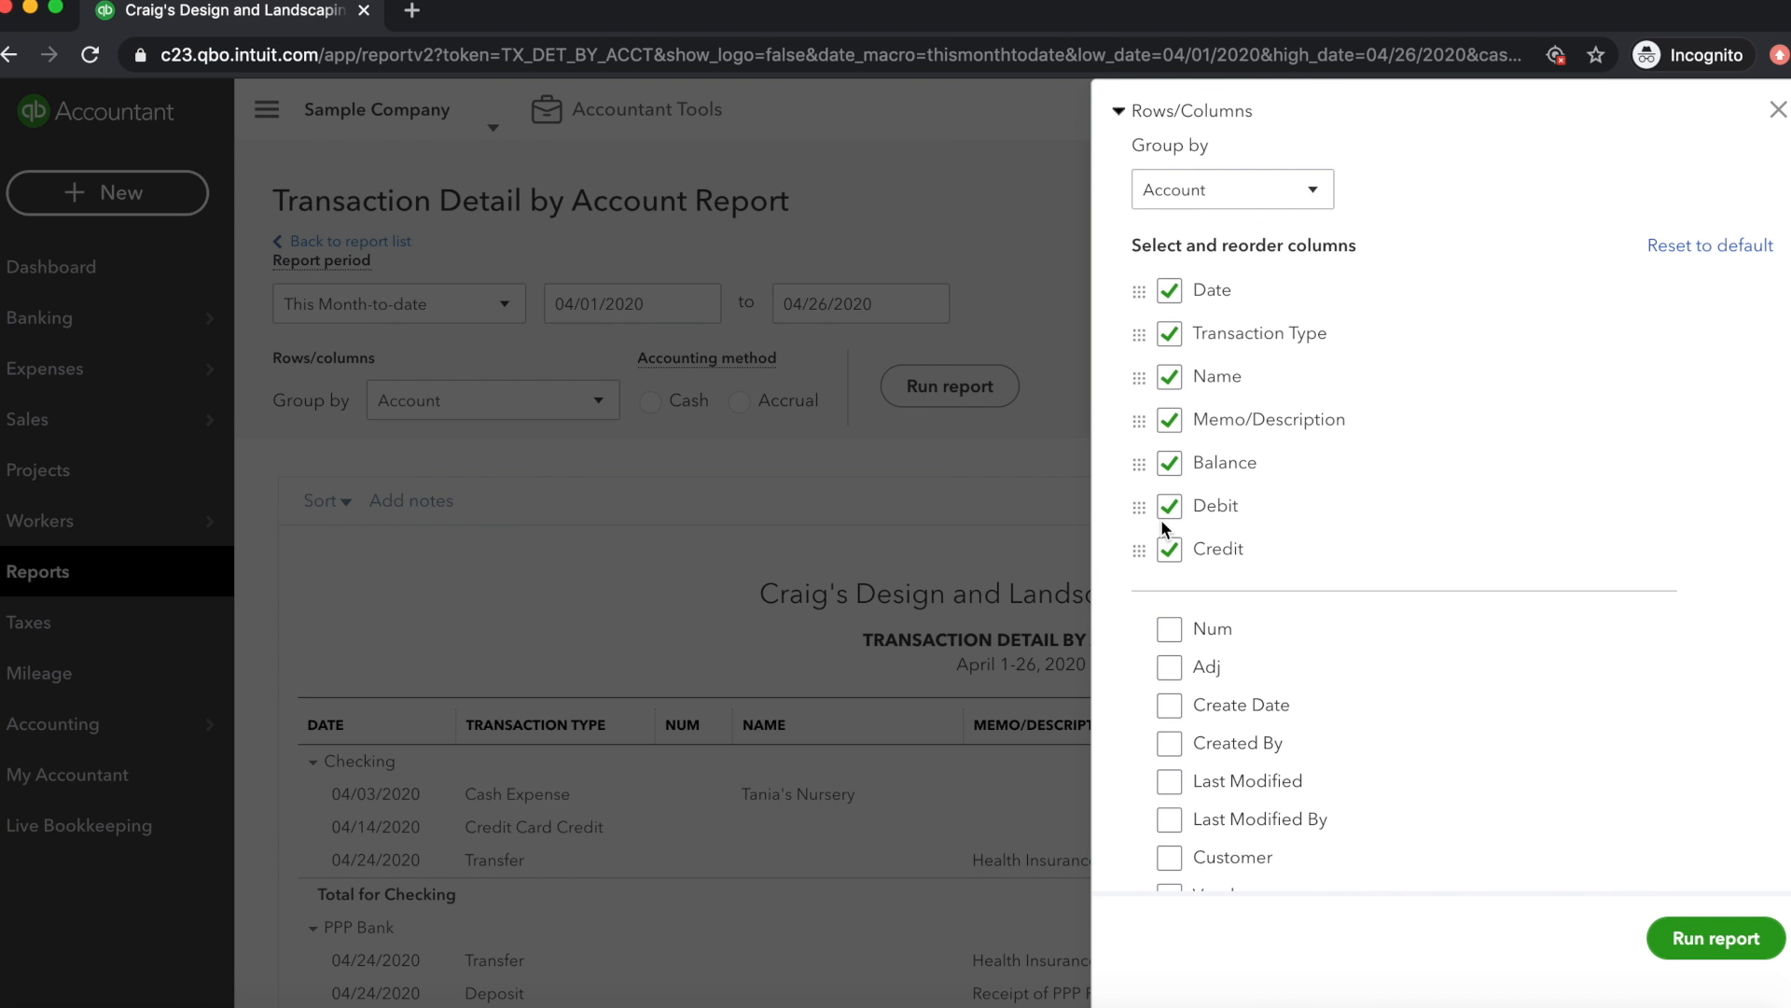
pyautogui.moveTo(1139, 461); pyautogui.dragTo(1137, 557)
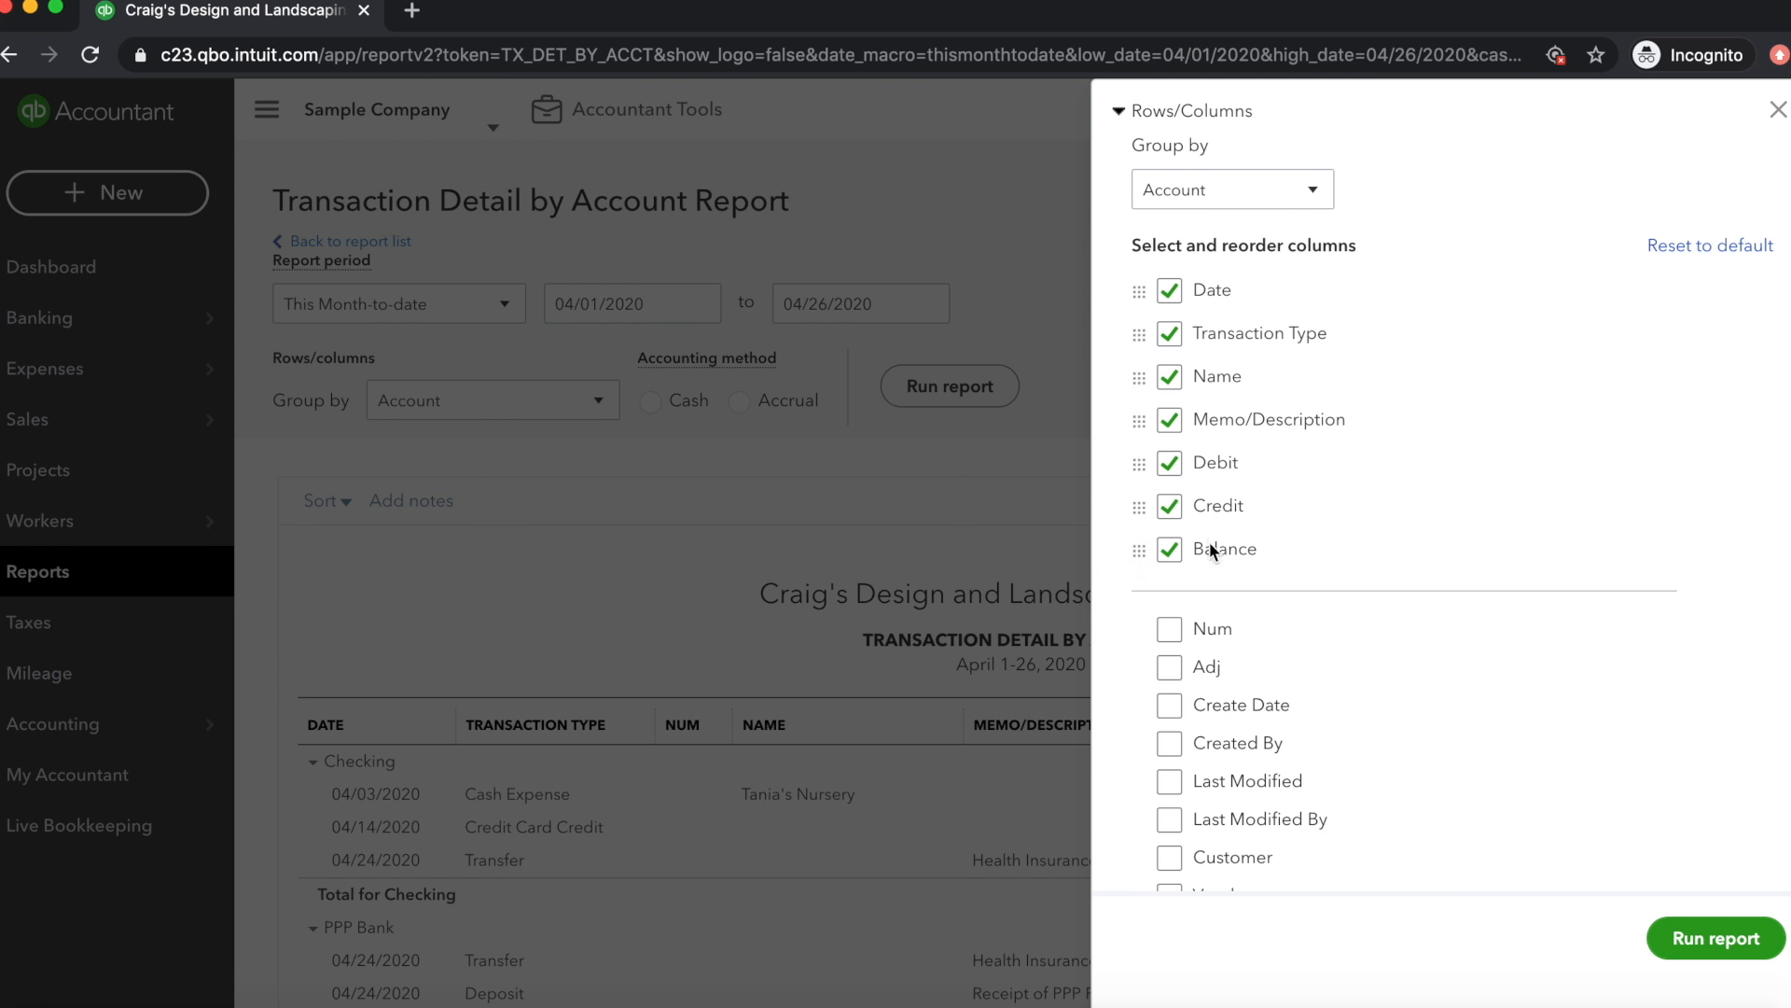
# Filter the report by Distribution Account to PPP Bank only, and run the customized report
pyautogui.scroll(-10, 1356, 580)
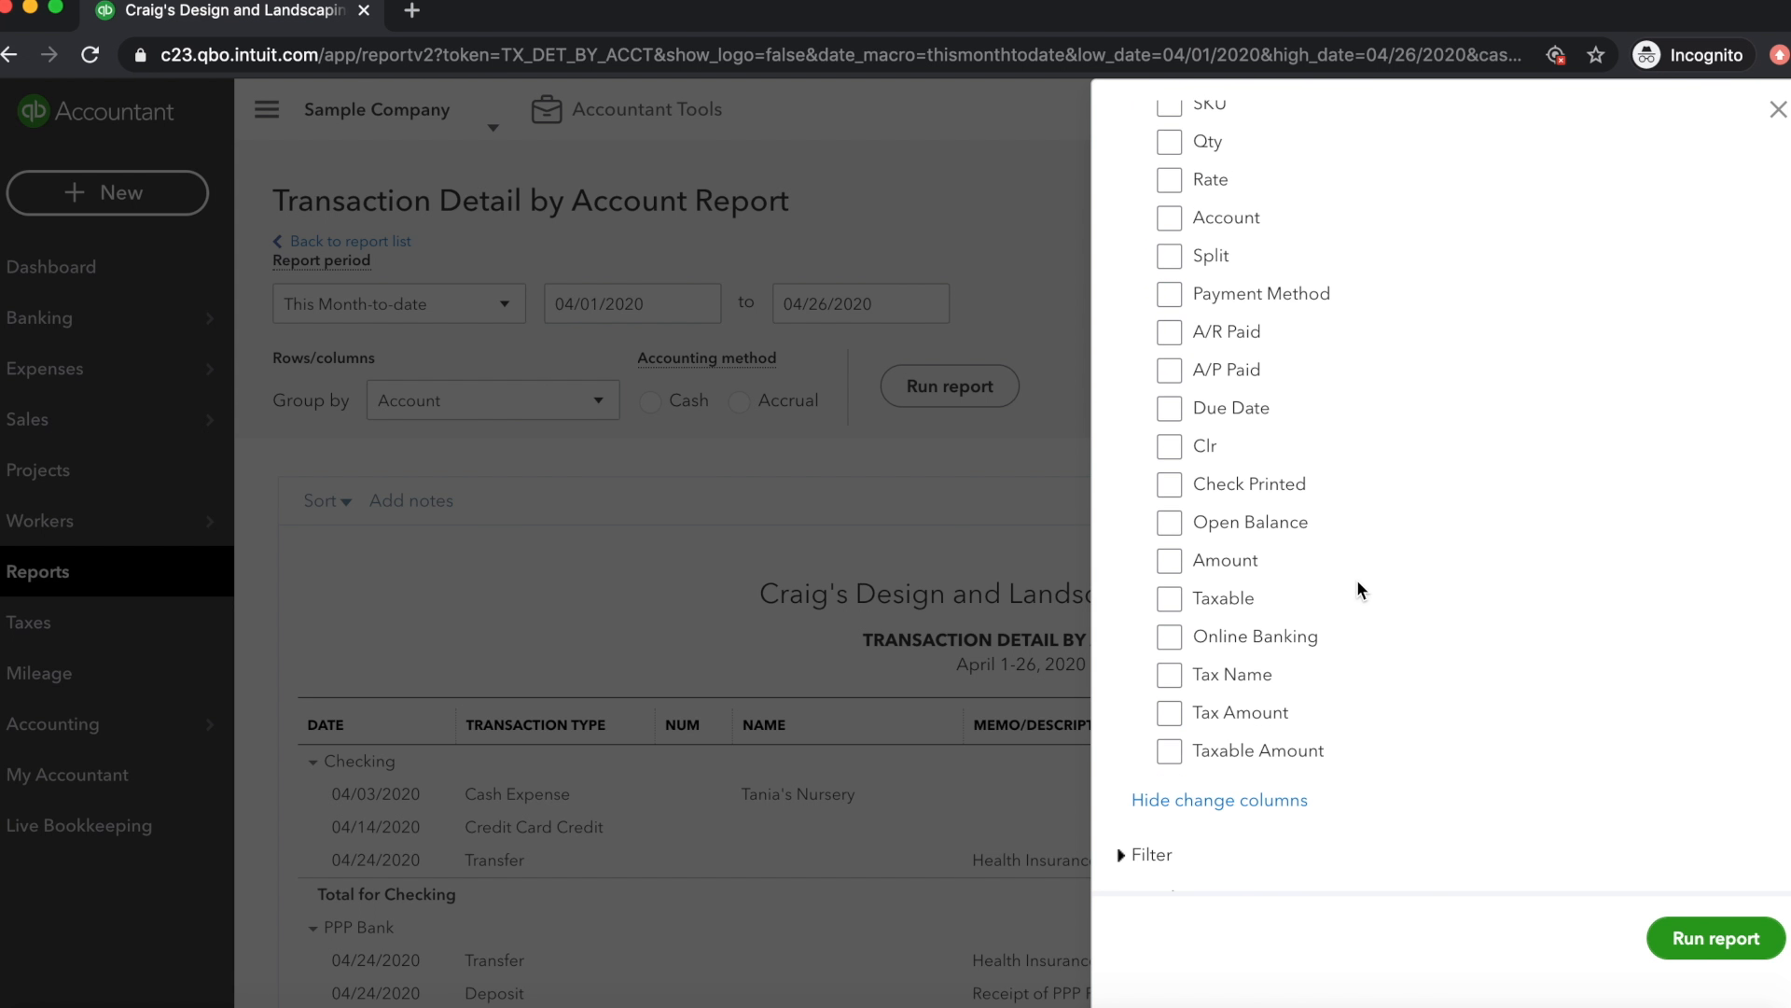
pyautogui.click(1122, 857)
pyautogui.scroll(-6, 1307, 784)
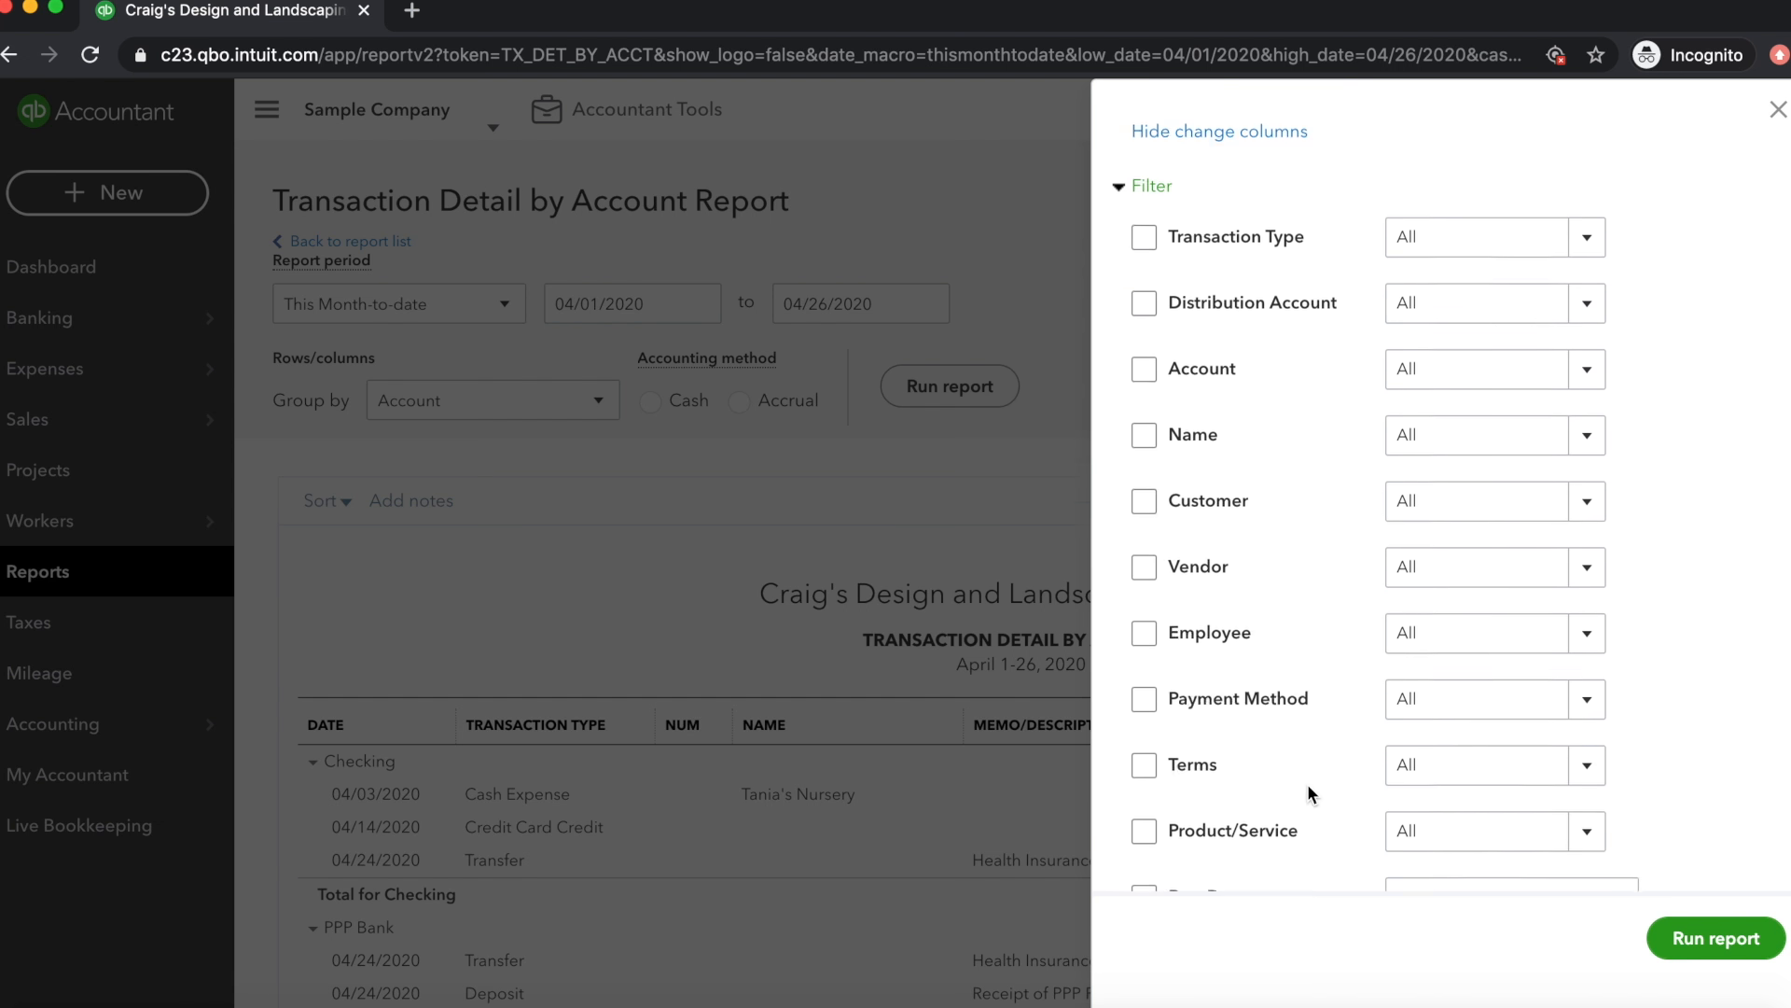
pyautogui.click(1438, 267)
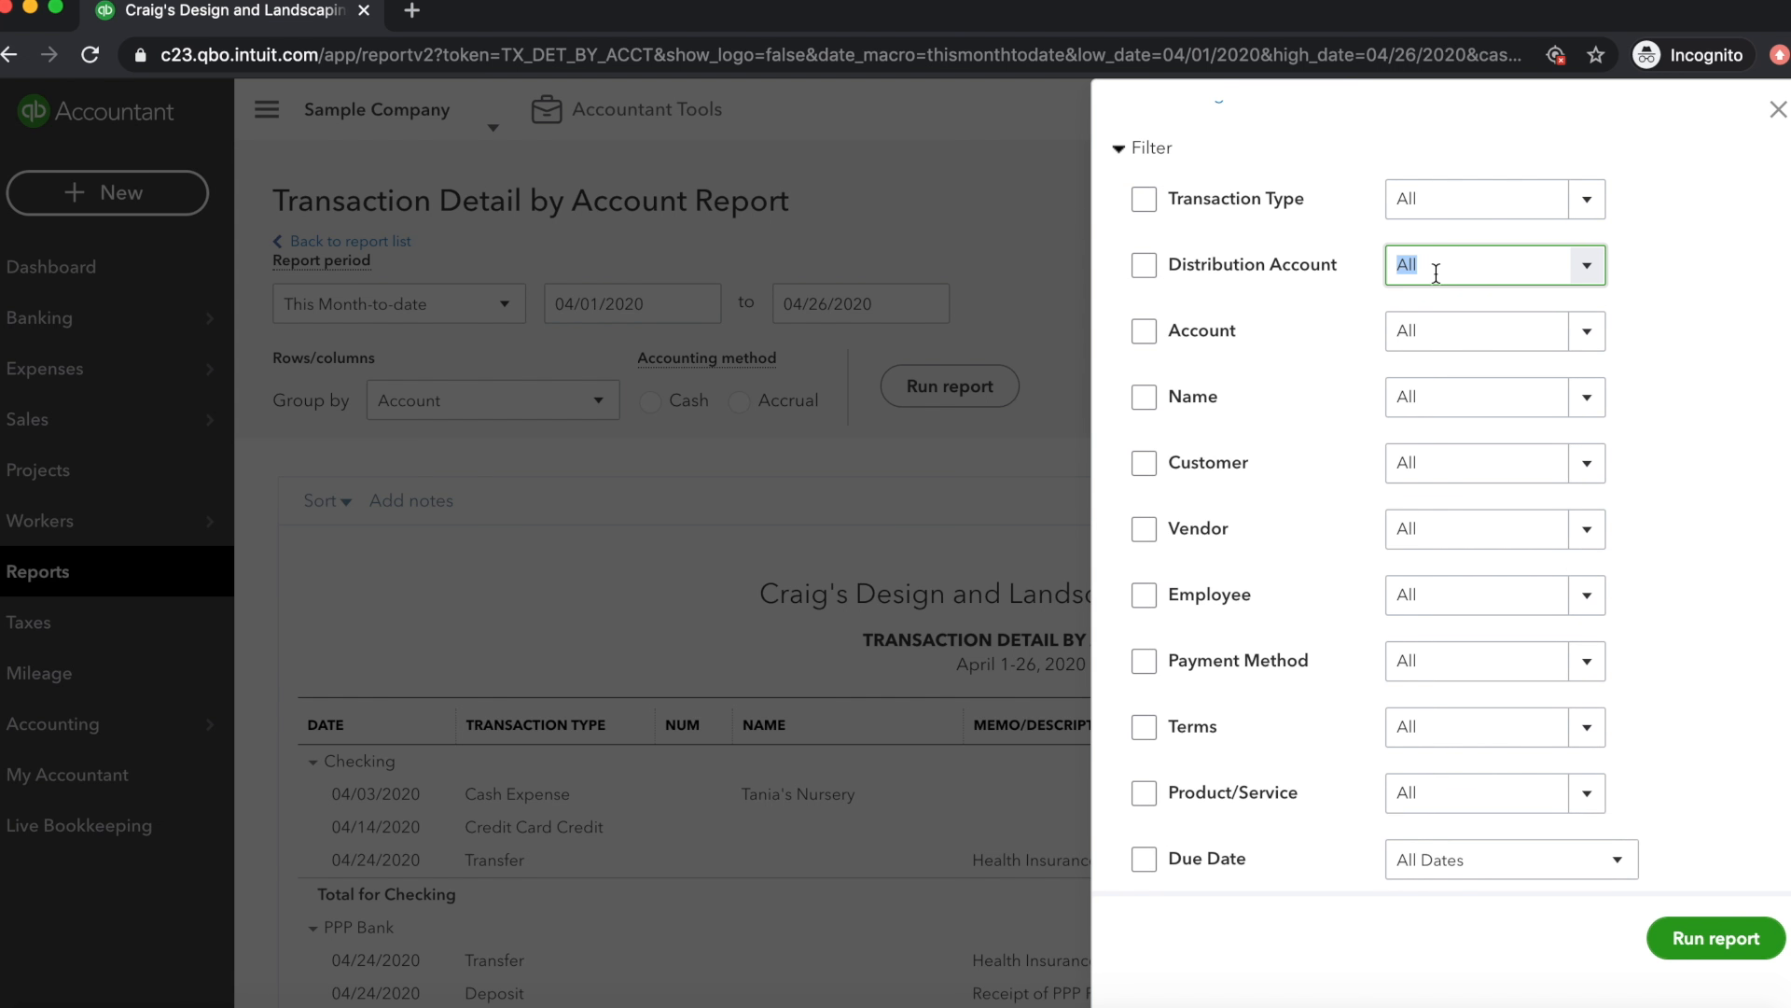
pyautogui.click(1147, 264)
pyautogui.click(1457, 201)
pyautogui.write('PPP Bank')
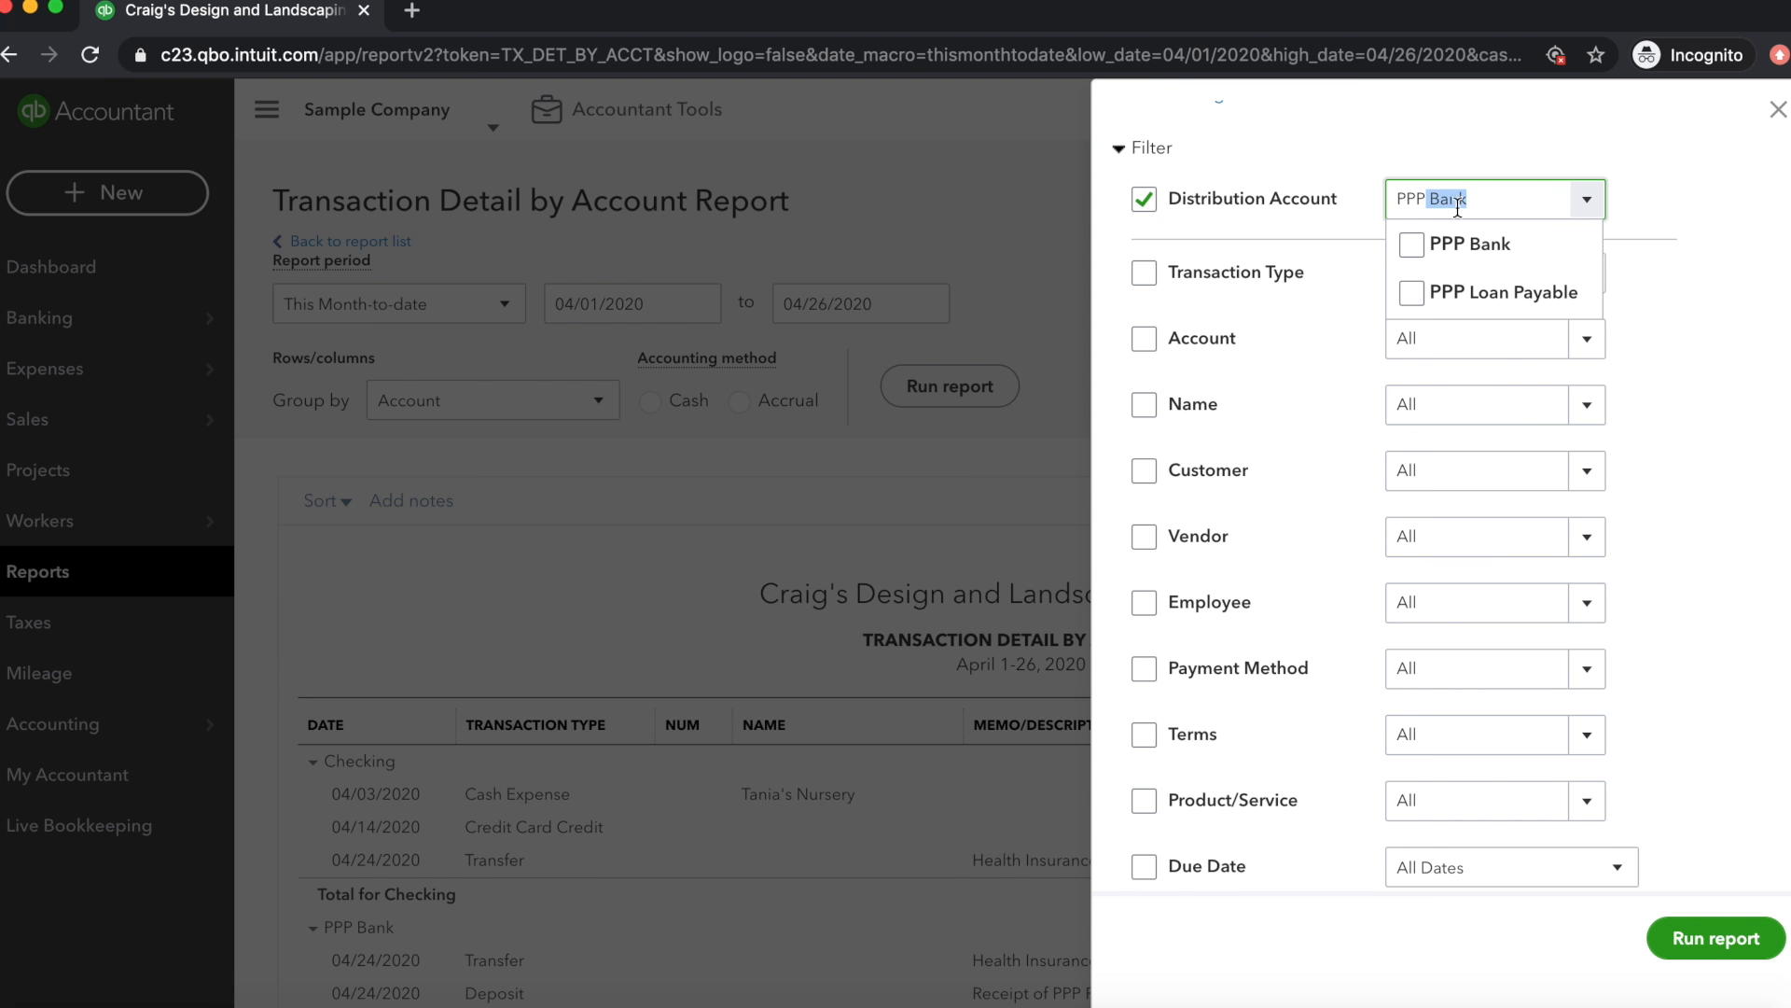
pyautogui.click(1412, 244)
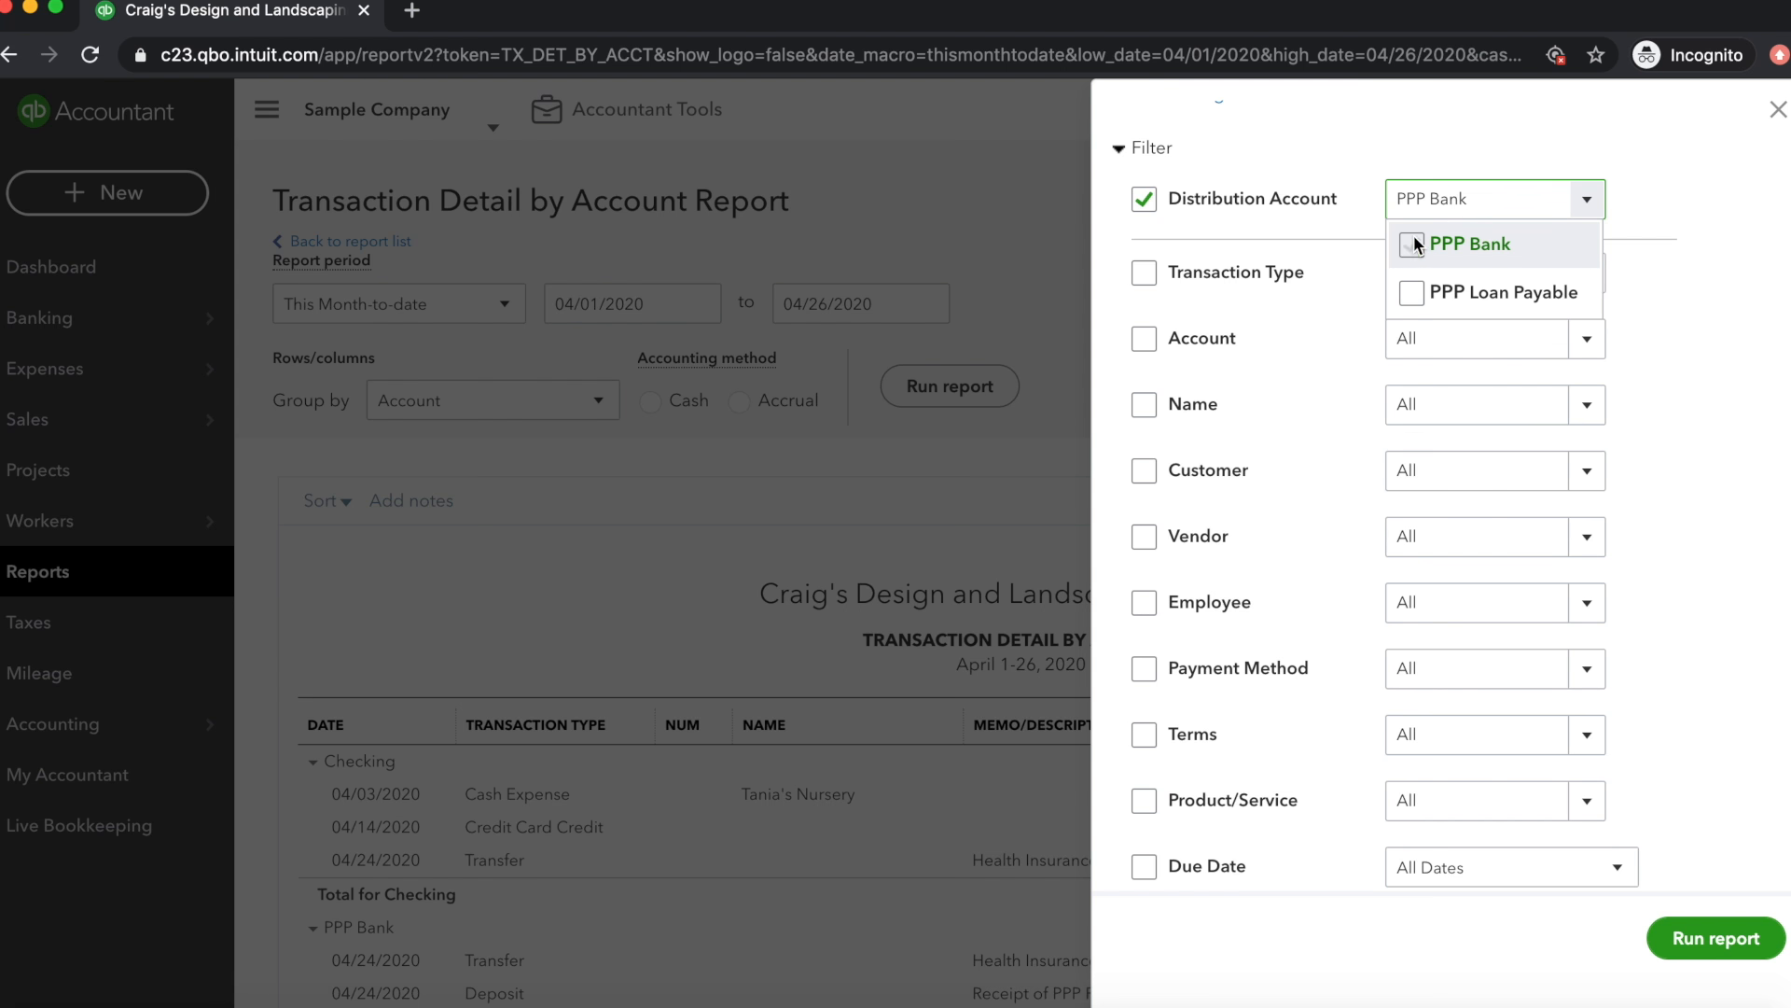
pyautogui.click(1699, 304)
pyautogui.click(1713, 933)
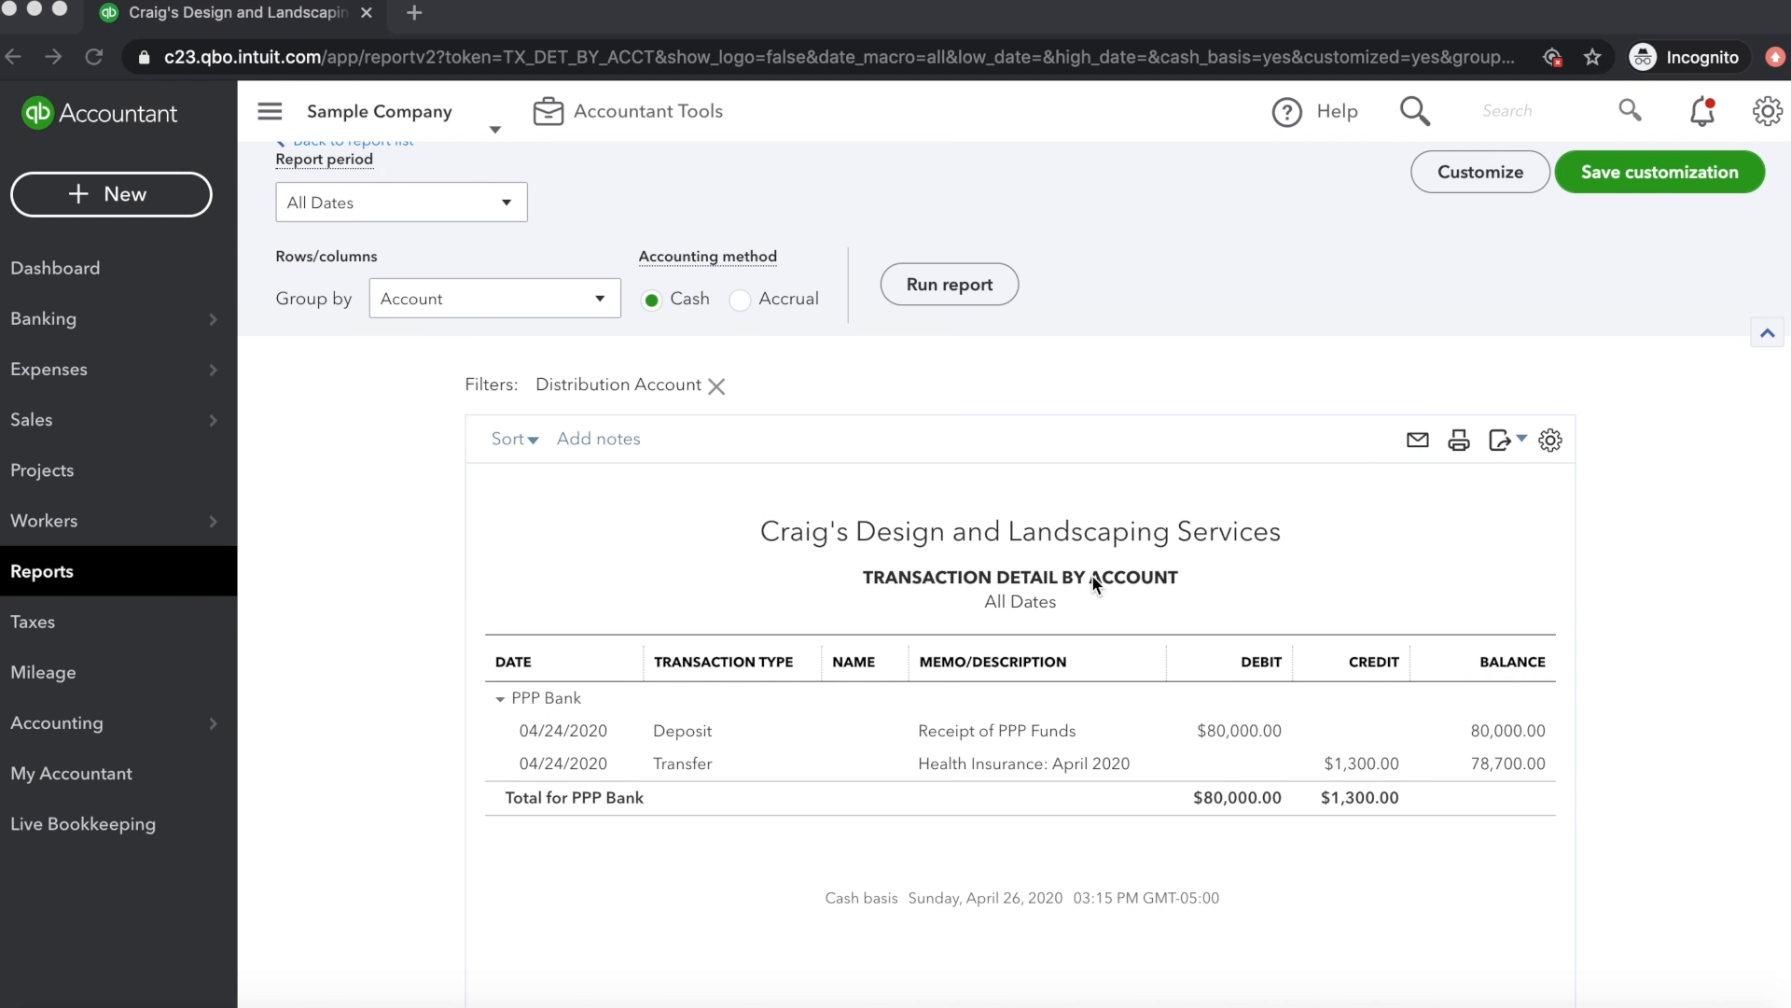
# Retitle the report as "PPP Bank Report"
pyautogui.click(1096, 584)
pyautogui.moveTo(945, 576); pyautogui.dragTo(1164, 588)
pyautogui.write('PPP ')
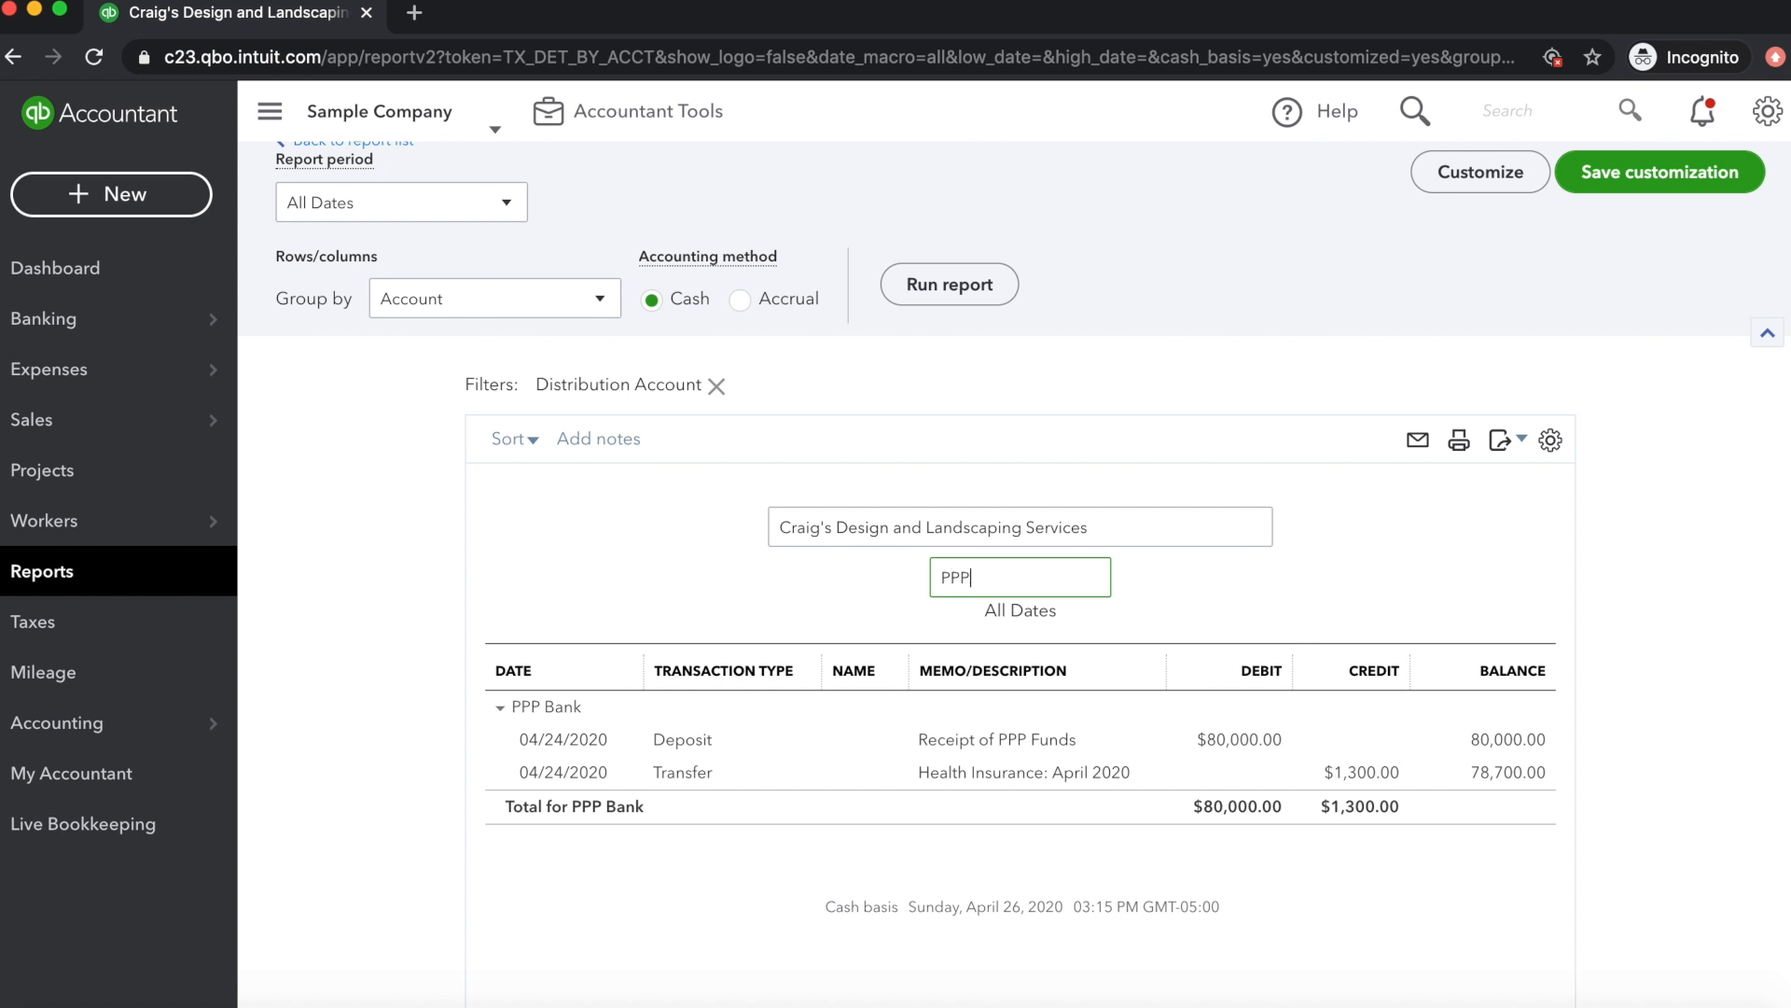
pyautogui.write('Bank Report')
pyautogui.click(1437, 581)
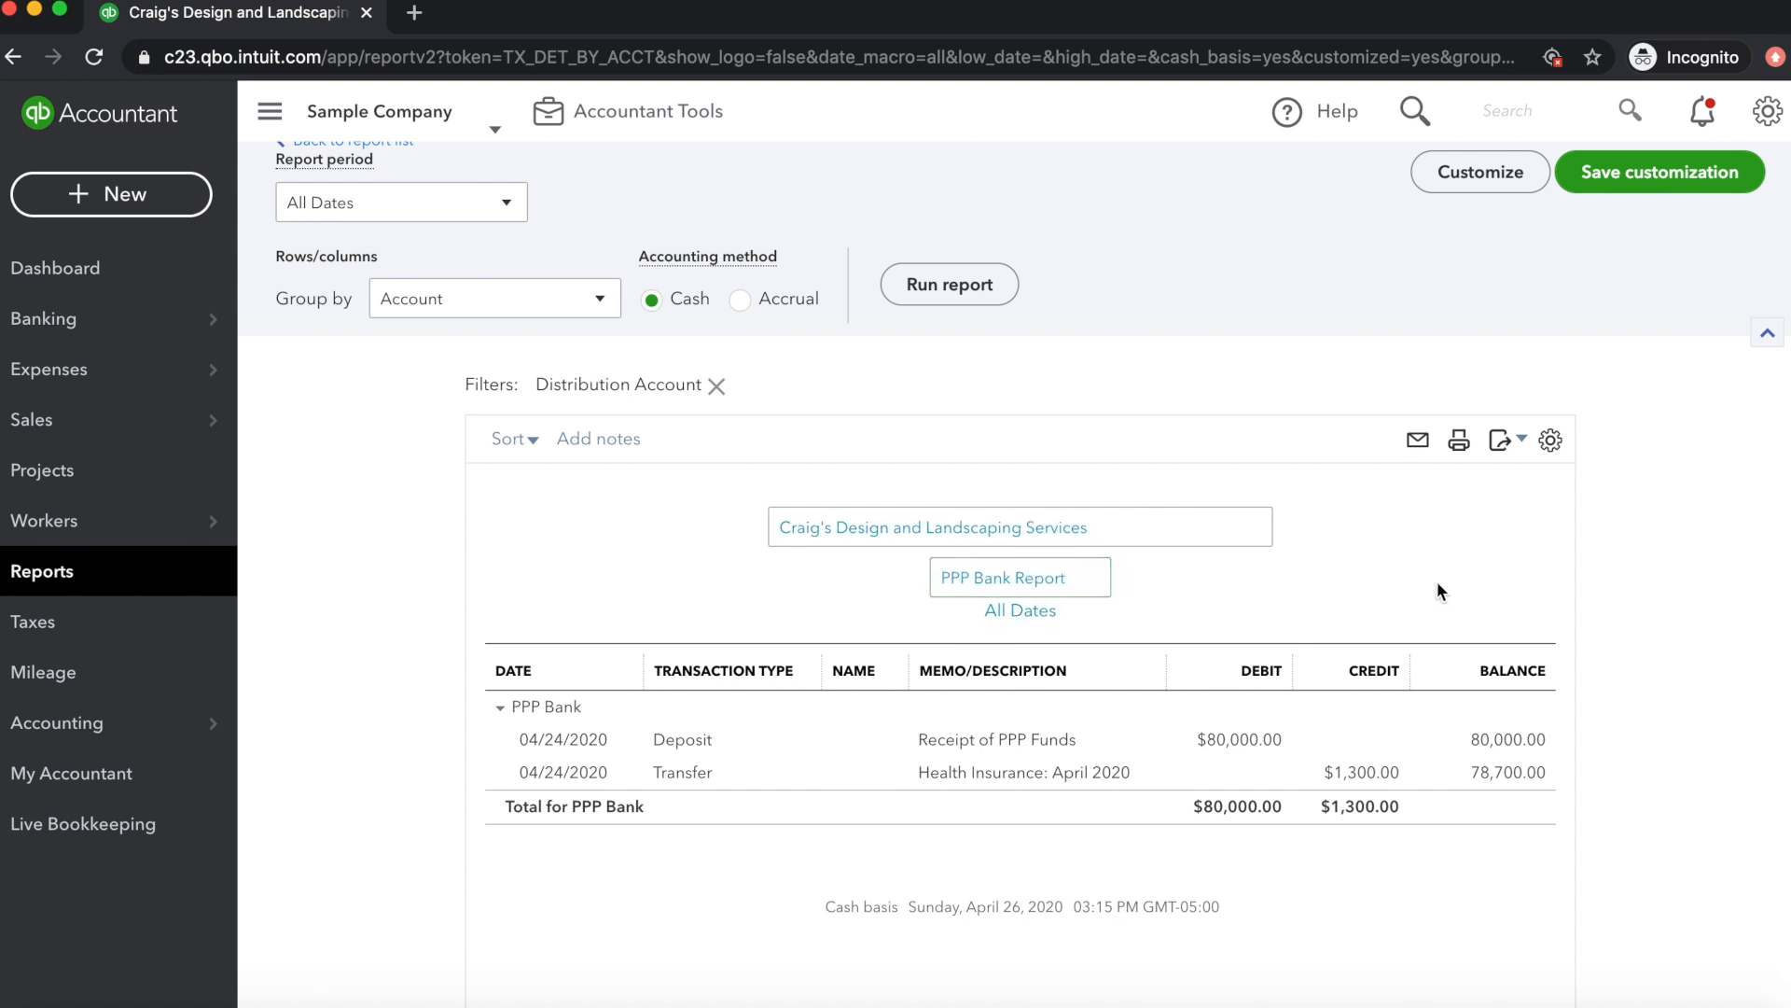